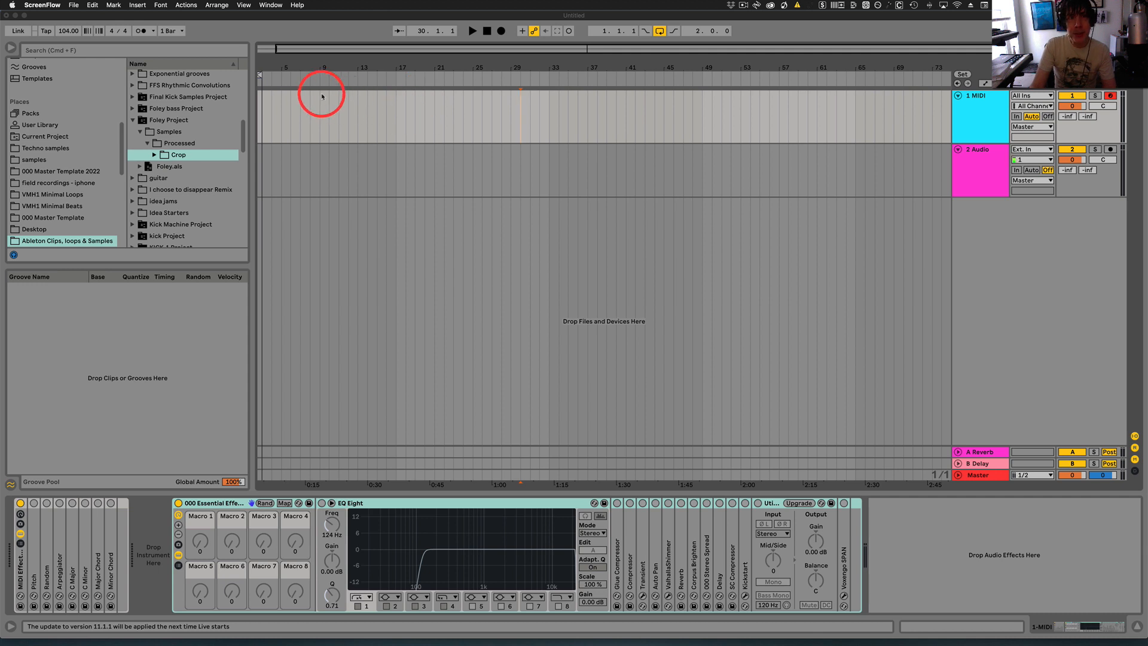
- Create an empty four-bar MIDI clip from bar 1 to bar 5 on the MIDI track
click(260, 75)
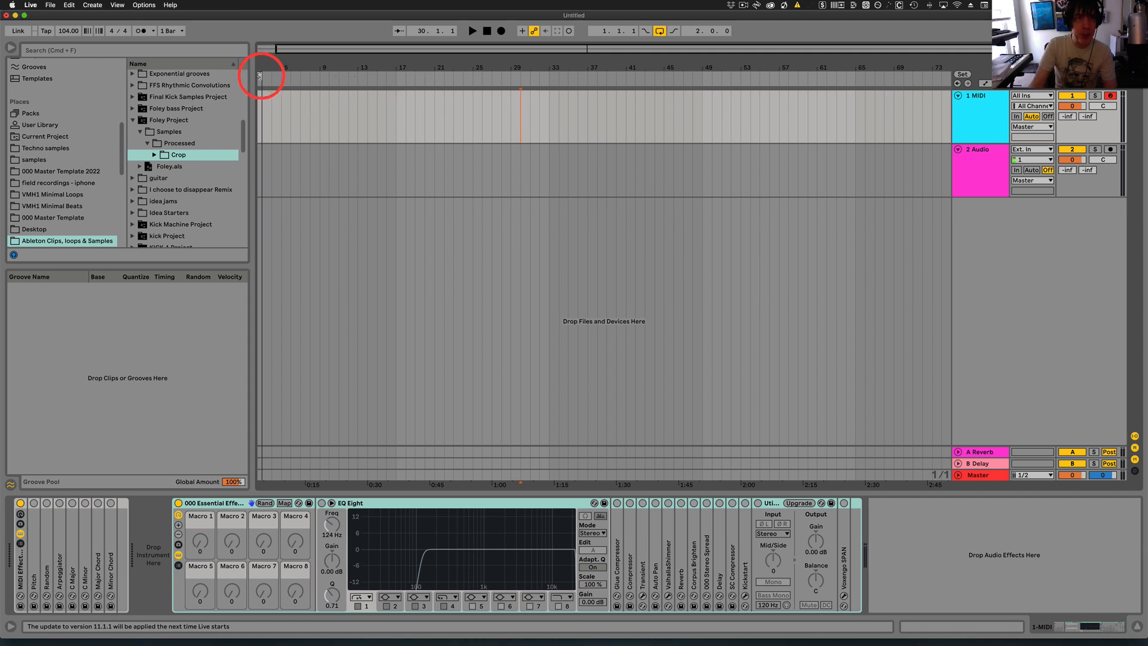
drag(260, 76, 285, 65)
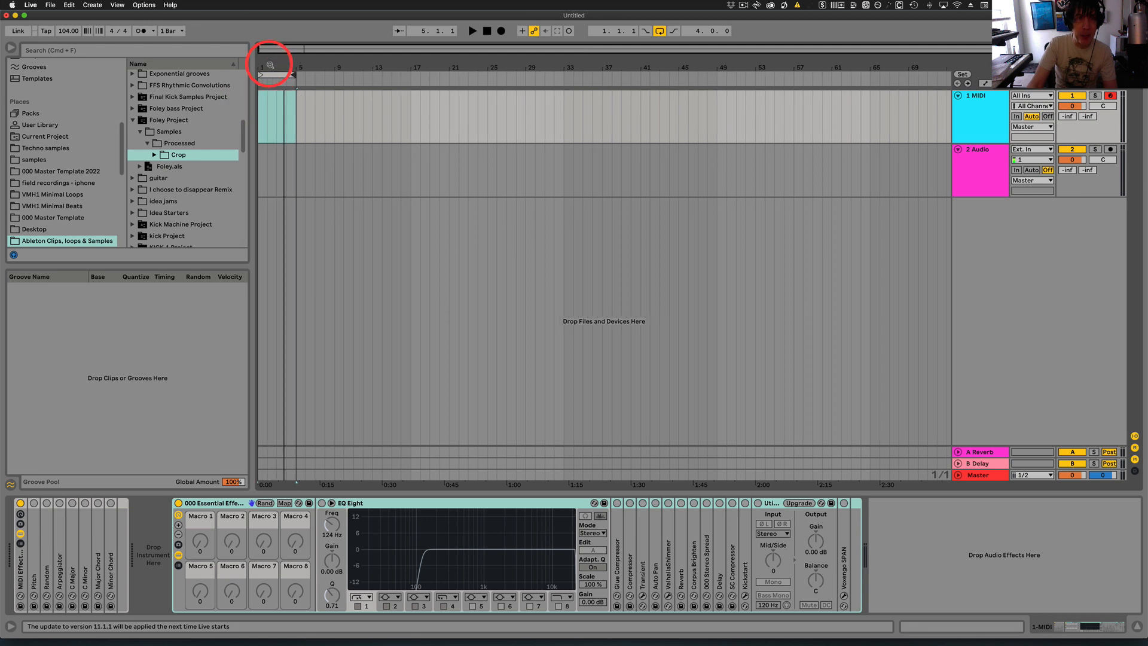
click(294, 123)
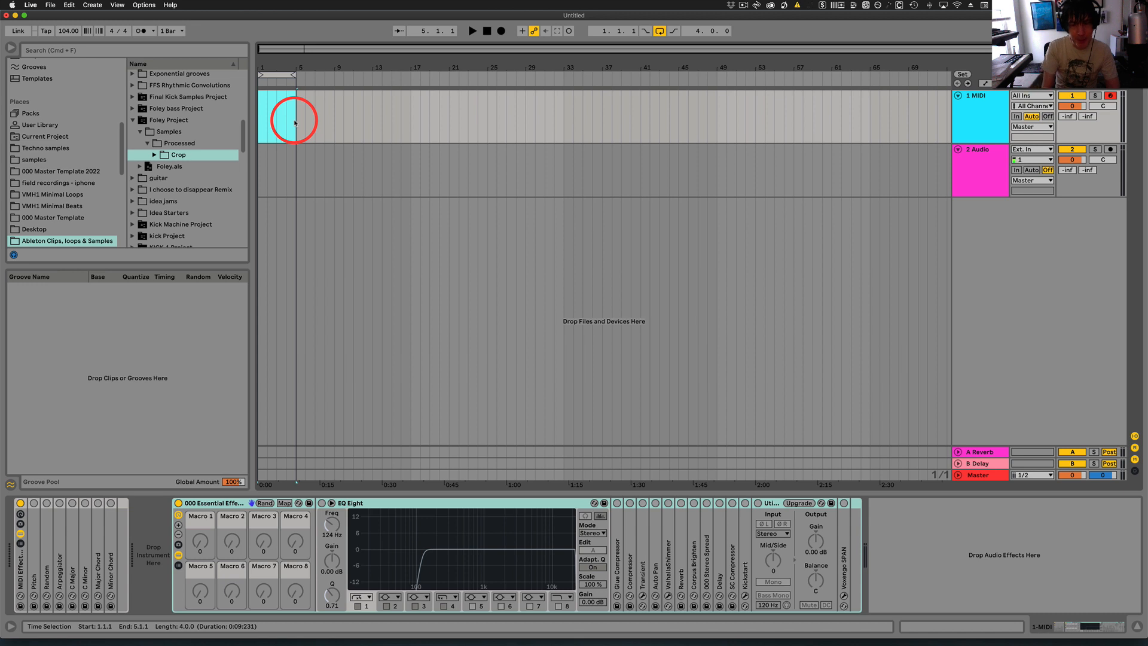
key(super+shift+m)
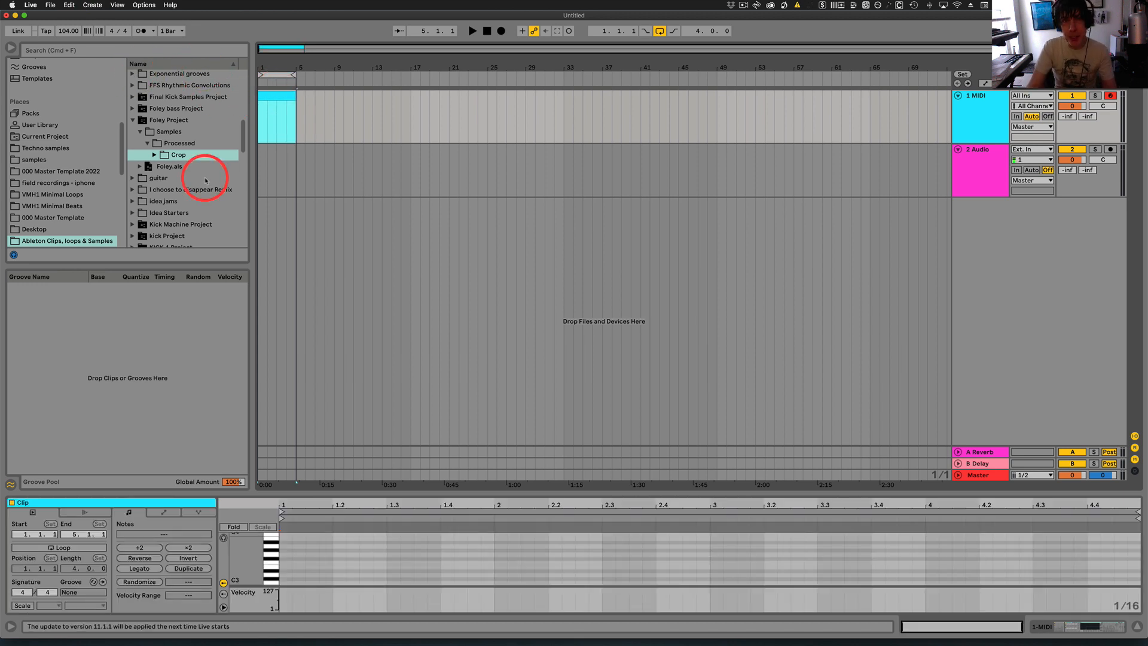
click(303, 571)
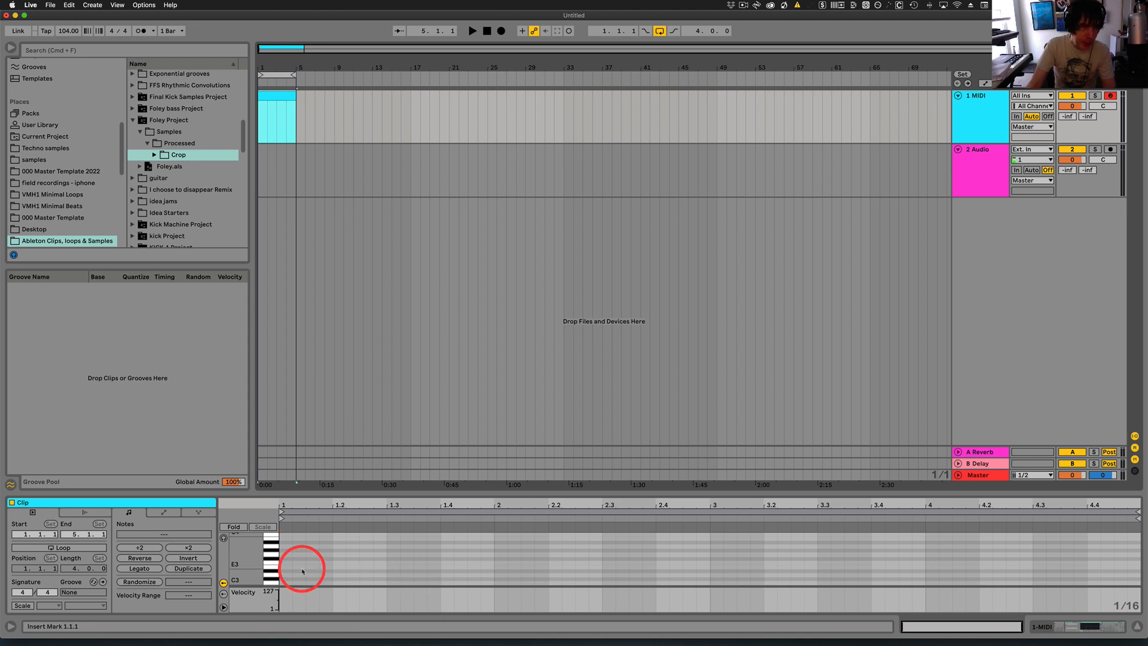
- Load the Wavetable instrument onto the MIDI track and set oscillator 1's wavetable position to 23 %
click(985, 97)
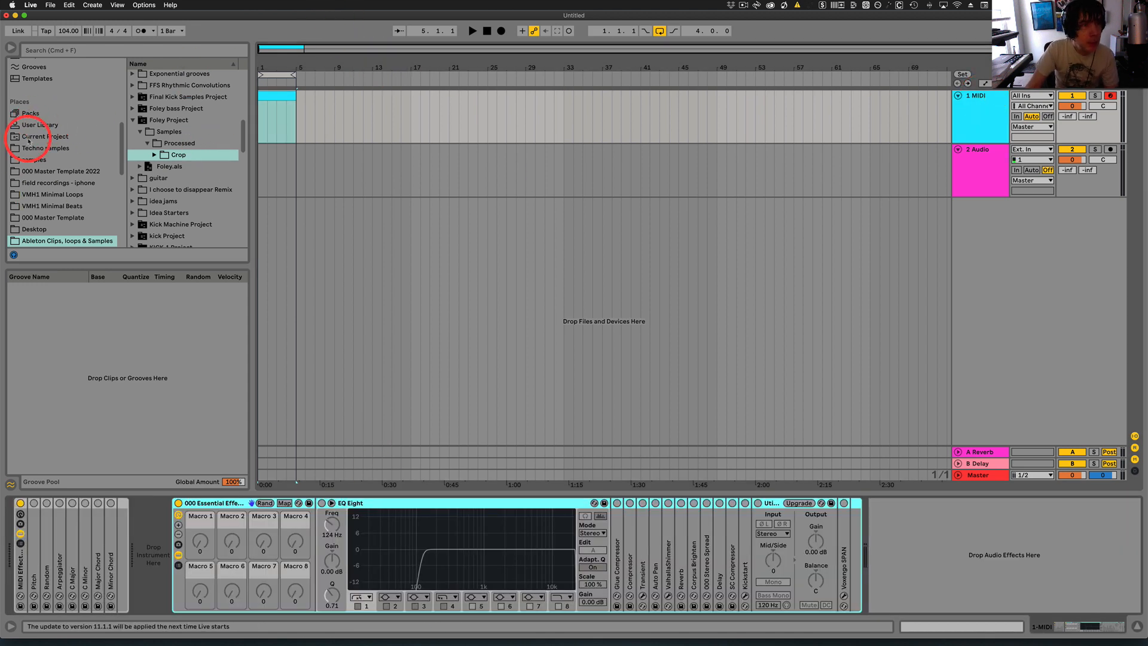
scroll(30, 138, up, 3)
click(37, 93)
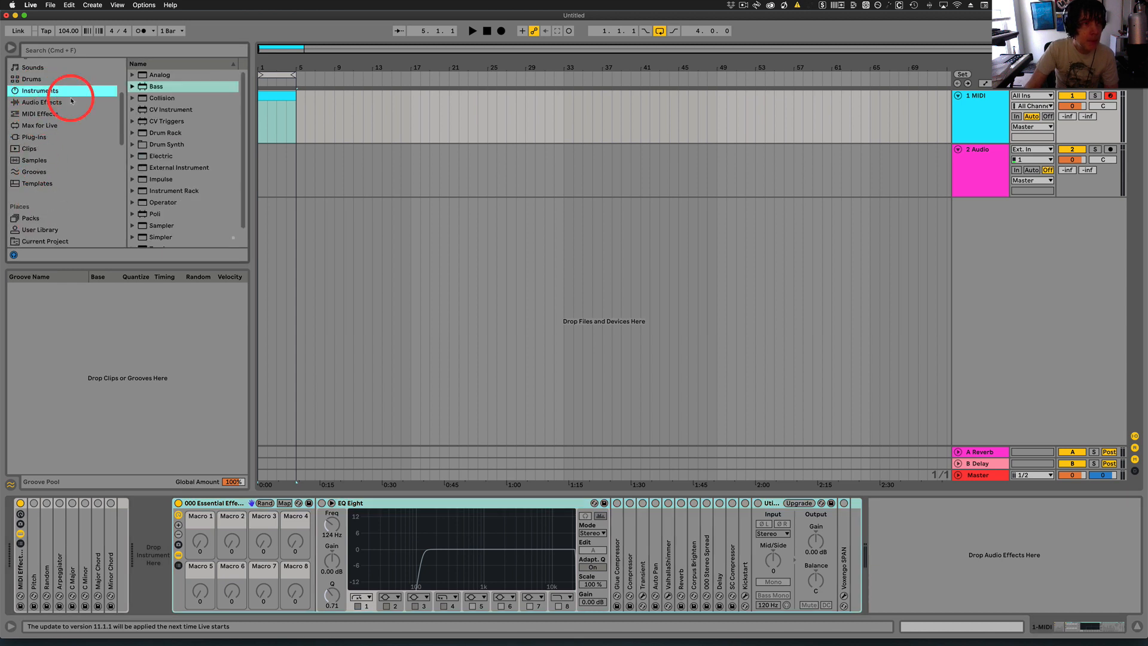
scroll(167, 239, down, 1)
drag(140, 242, 160, 527)
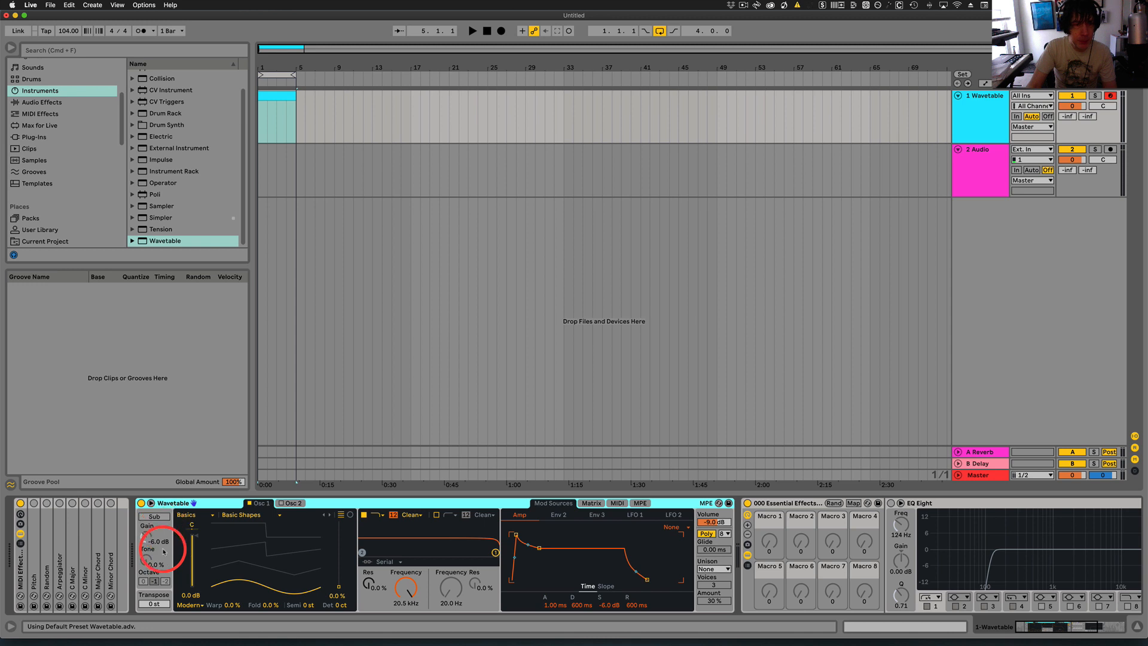
drag(339, 589, 342, 574)
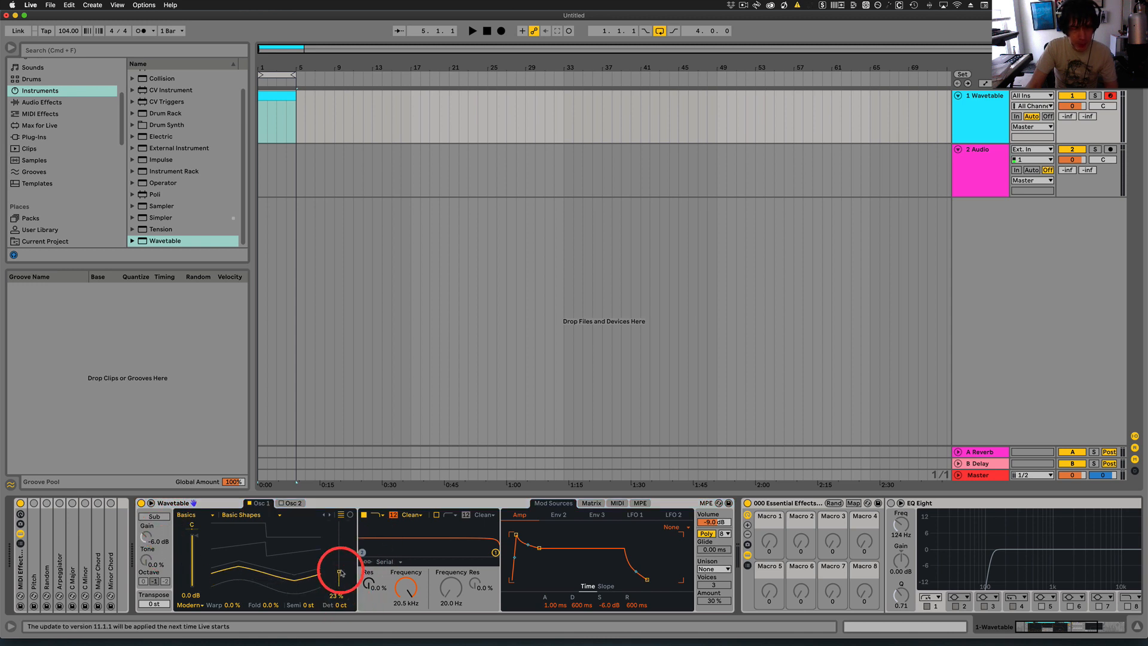
key(s)
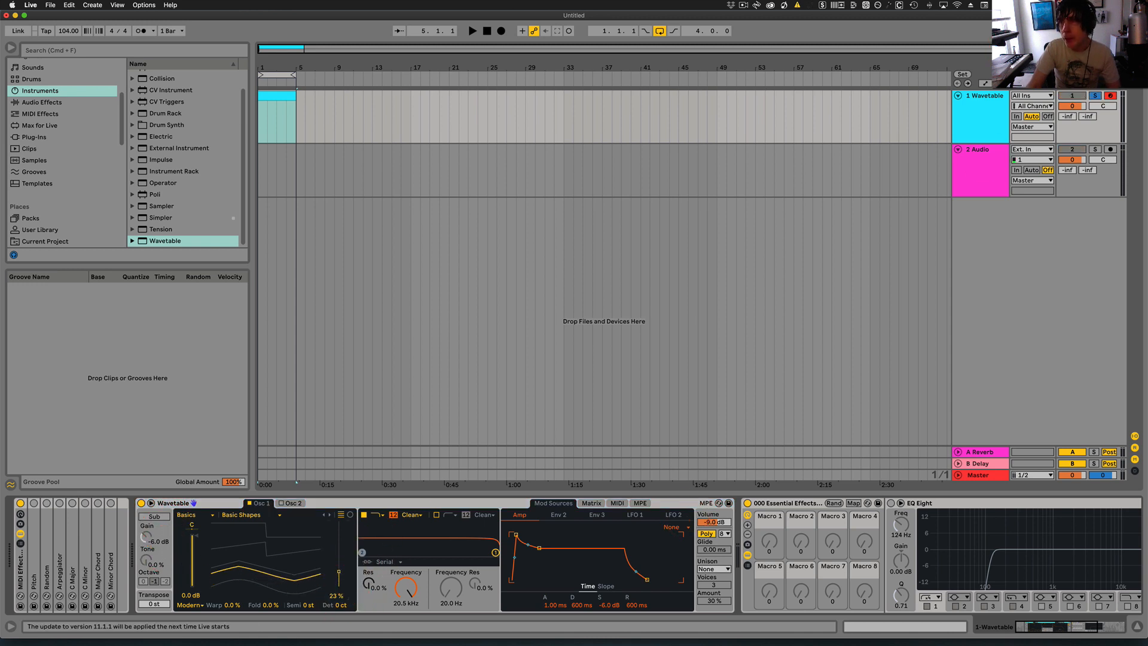
click(1095, 96)
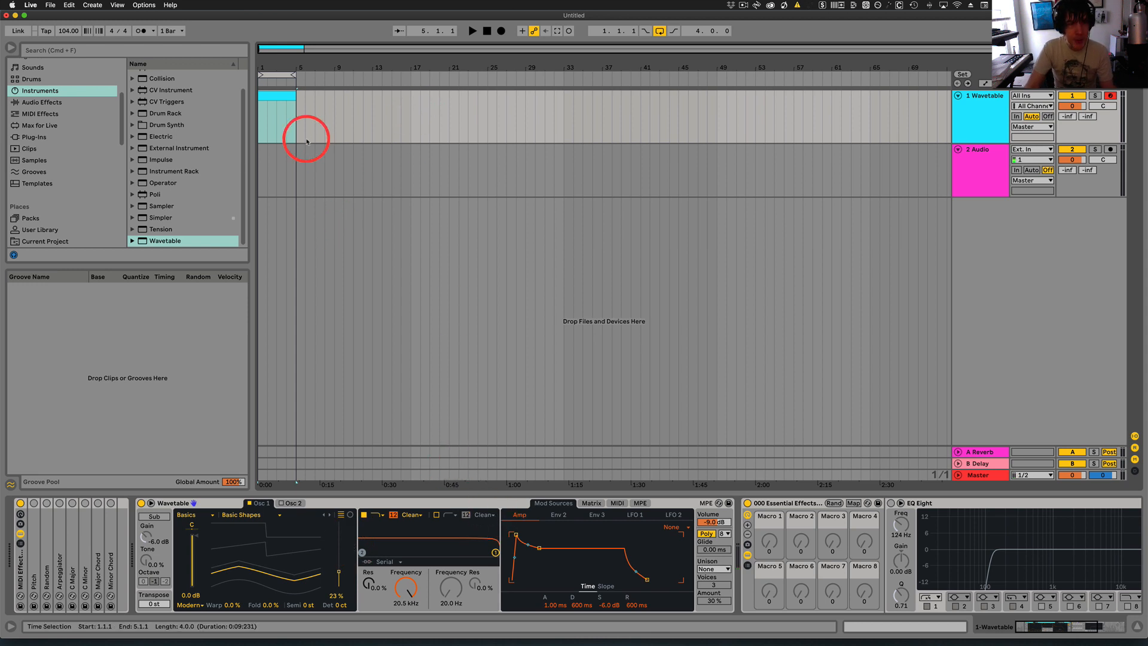
- Open the MIDI clip and shorten its loop brace to the first bar
double_click(283, 100)
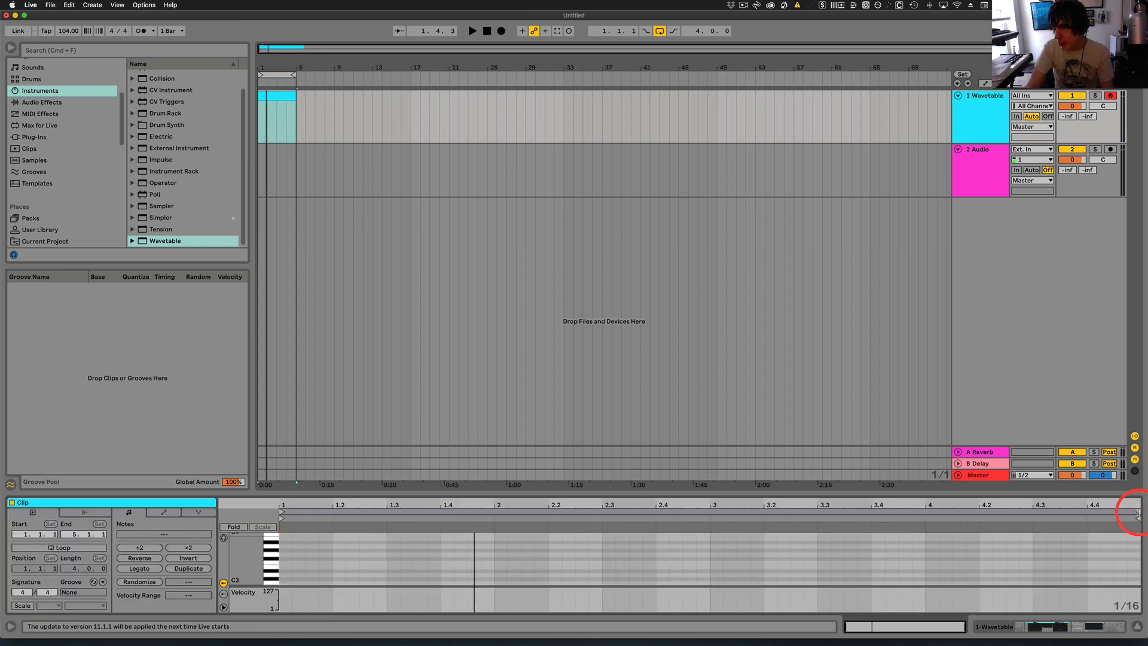
drag(1015, 530, 498, 533)
click(456, 513)
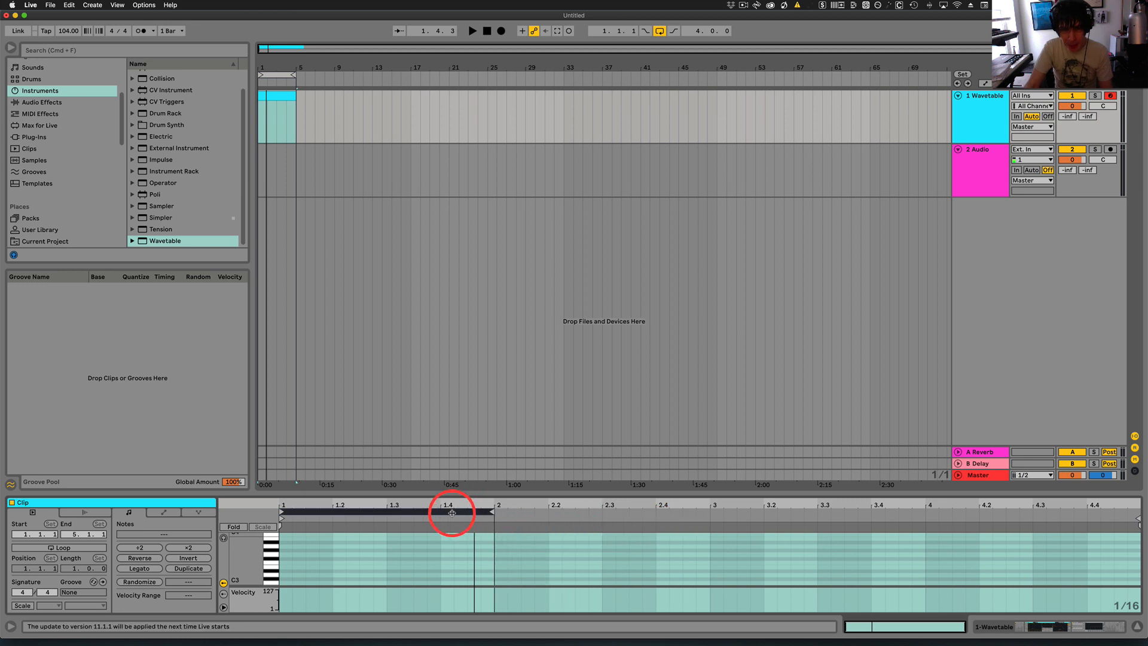
- Add a D#3 note at 1.1.1 lengthened to two sixteenths, with note preview enabled
double_click(284, 571)
click(223, 539)
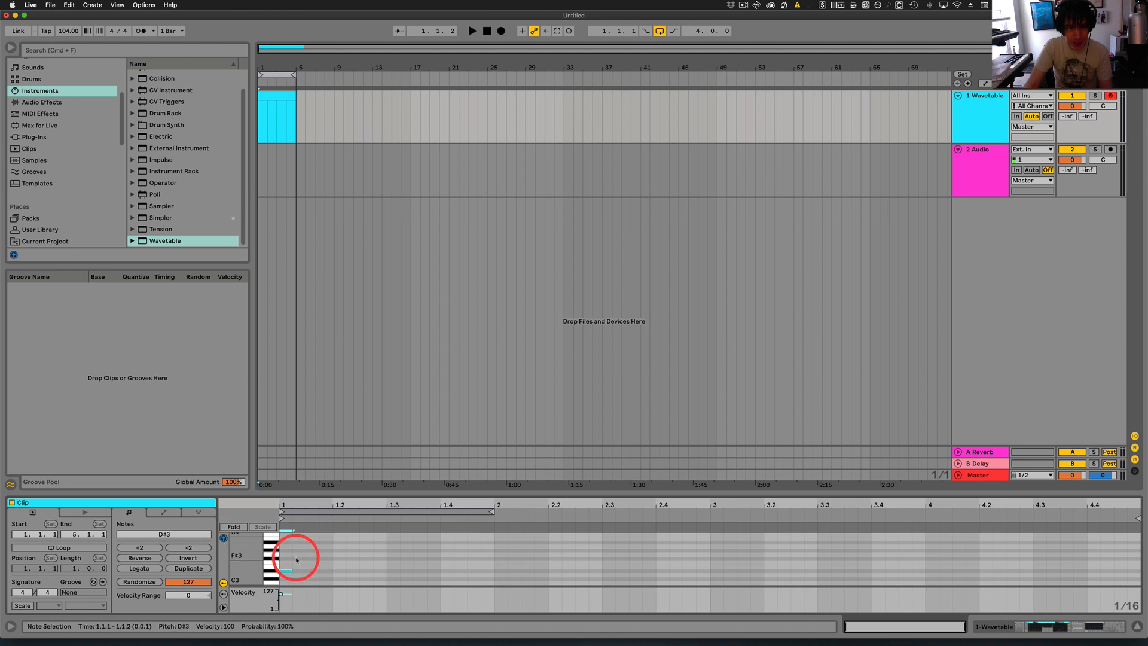
click(346, 548)
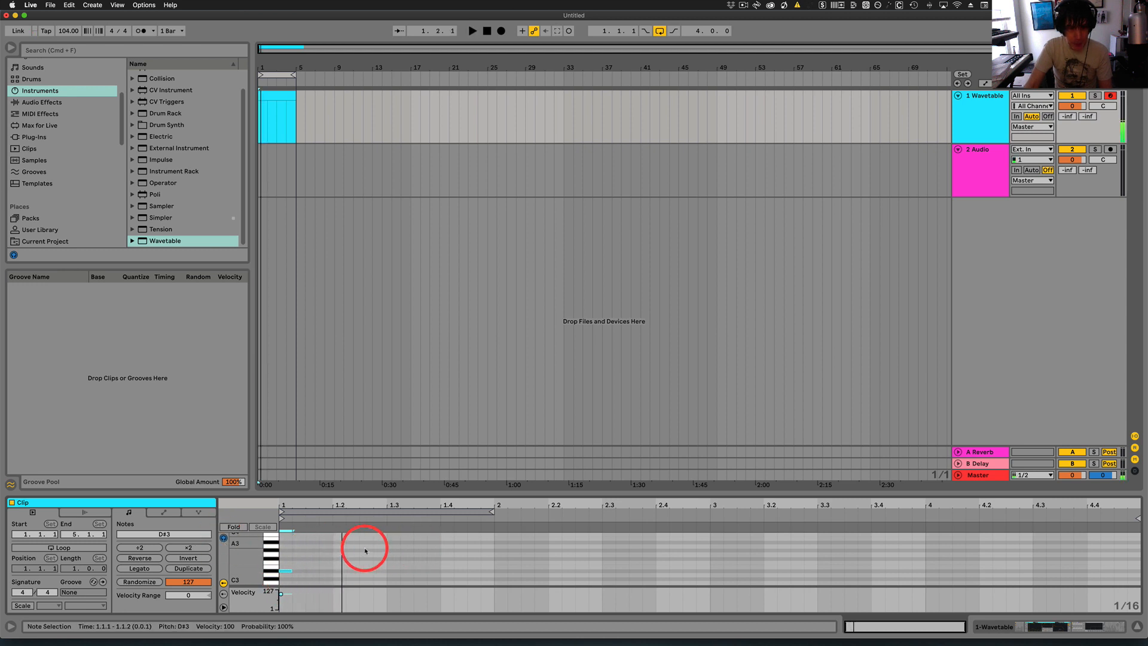
drag(290, 571, 304, 571)
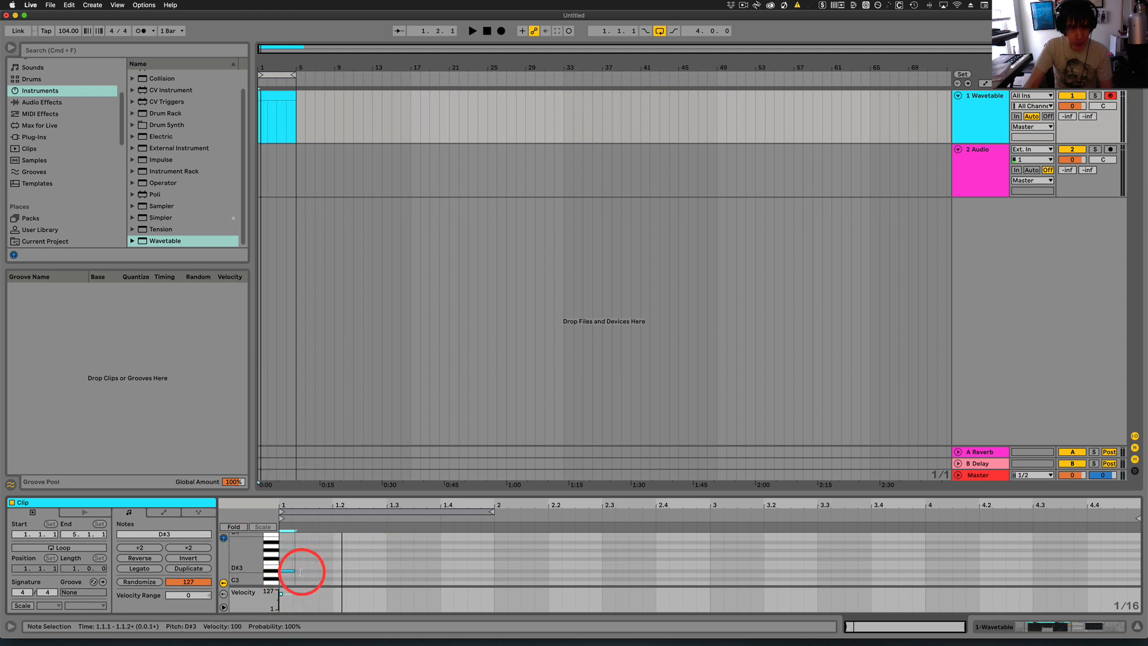
key(space)
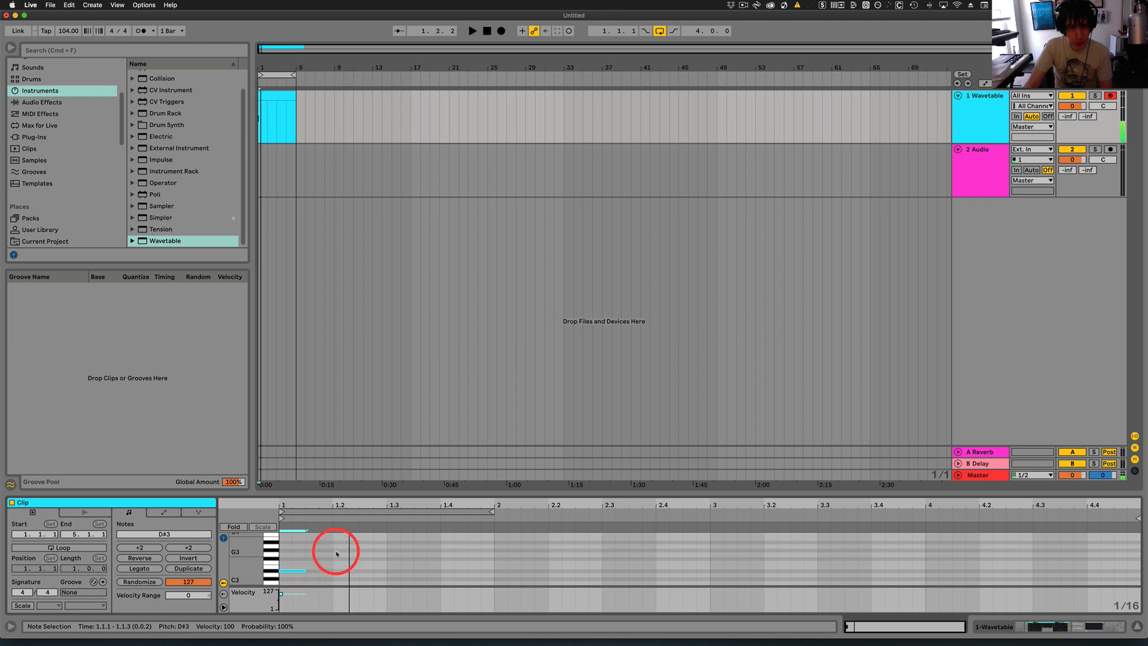
key(space)
- Add sixteenth notes F3 at 1.2.1 and G#3 at 1.2.3
double_click(335, 542)
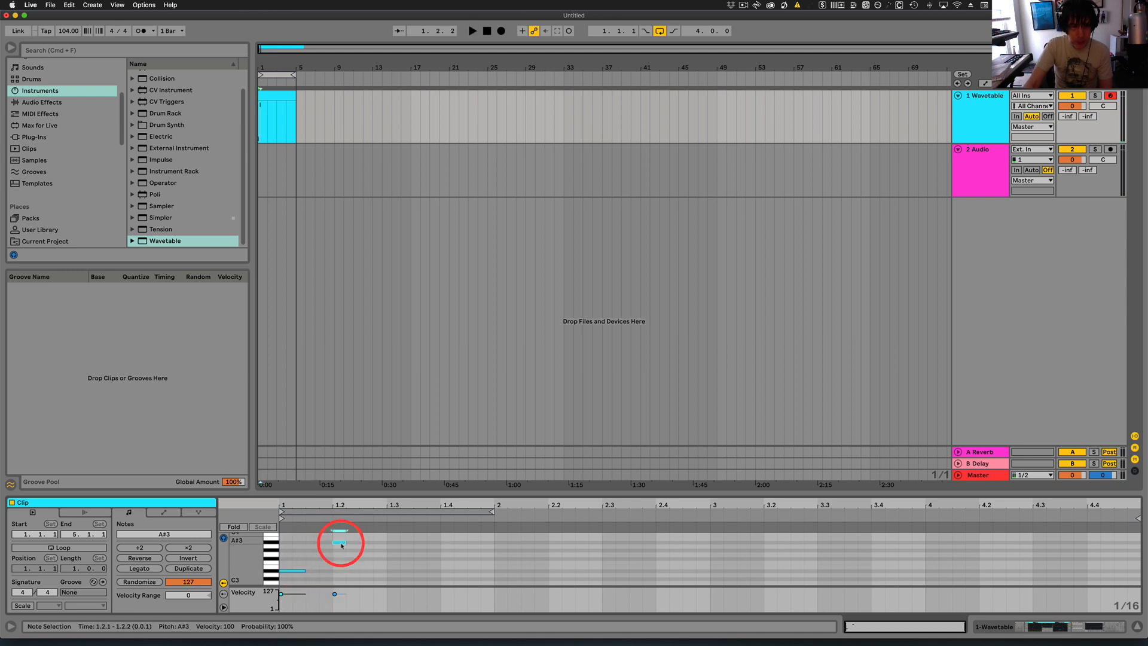
drag(342, 542, 341, 568)
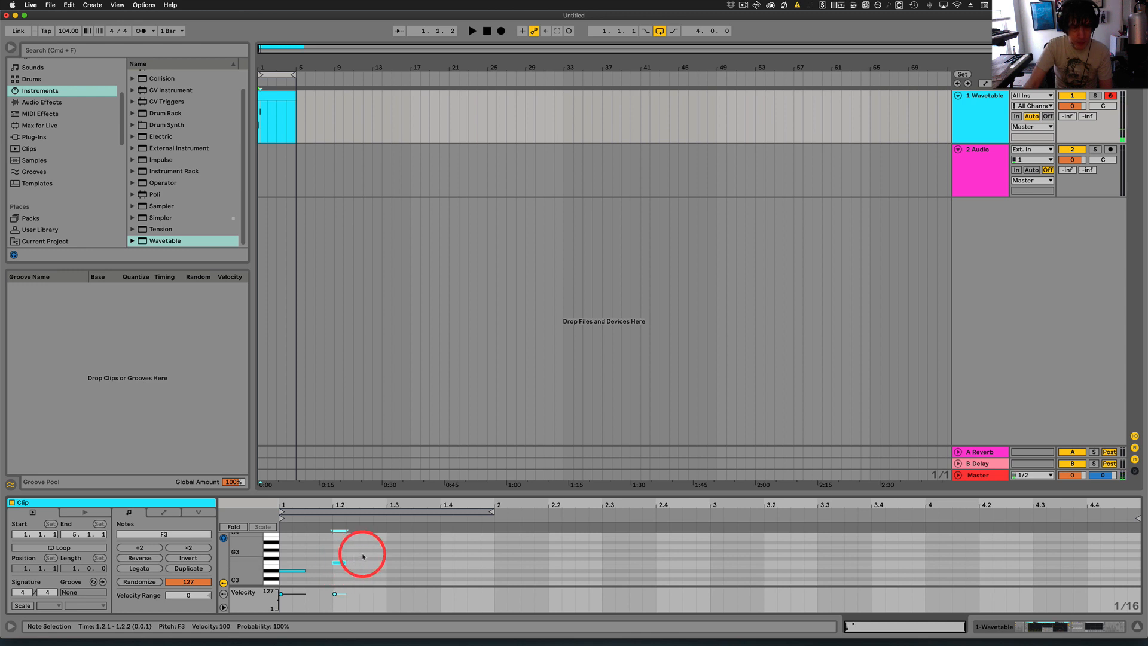
double_click(367, 551)
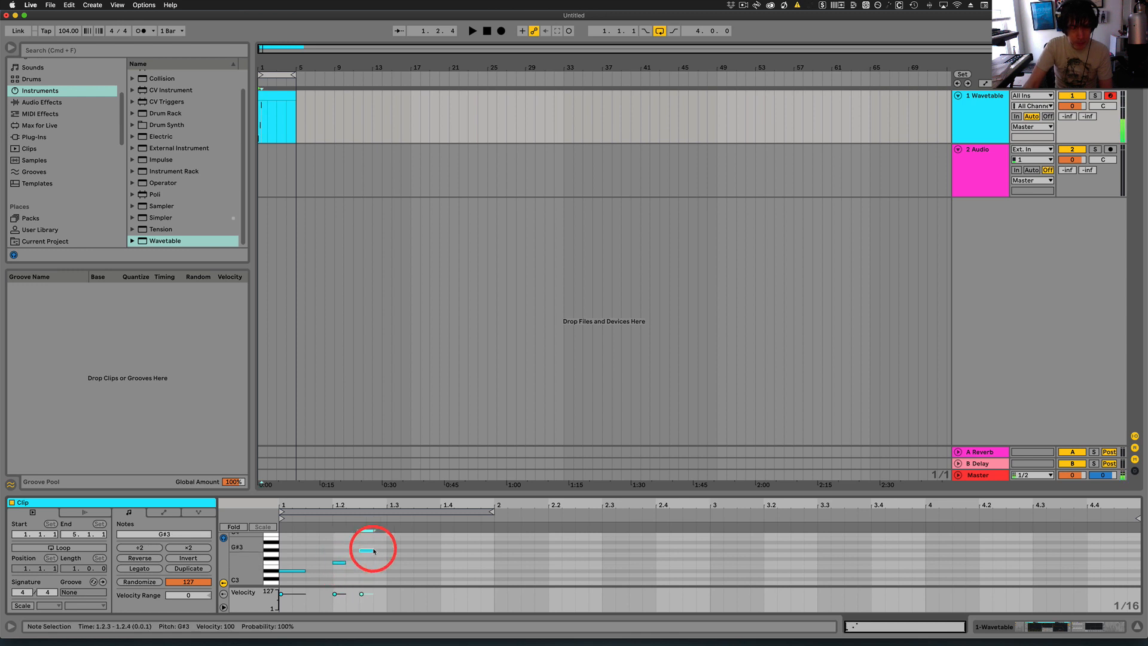
- Add sixteenth notes C#3 at 1.3.1 and D#3 at 1.3.3 plus a two-sixteenth C#3 at 1.4.1, and audition the pattern
double_click(394, 579)
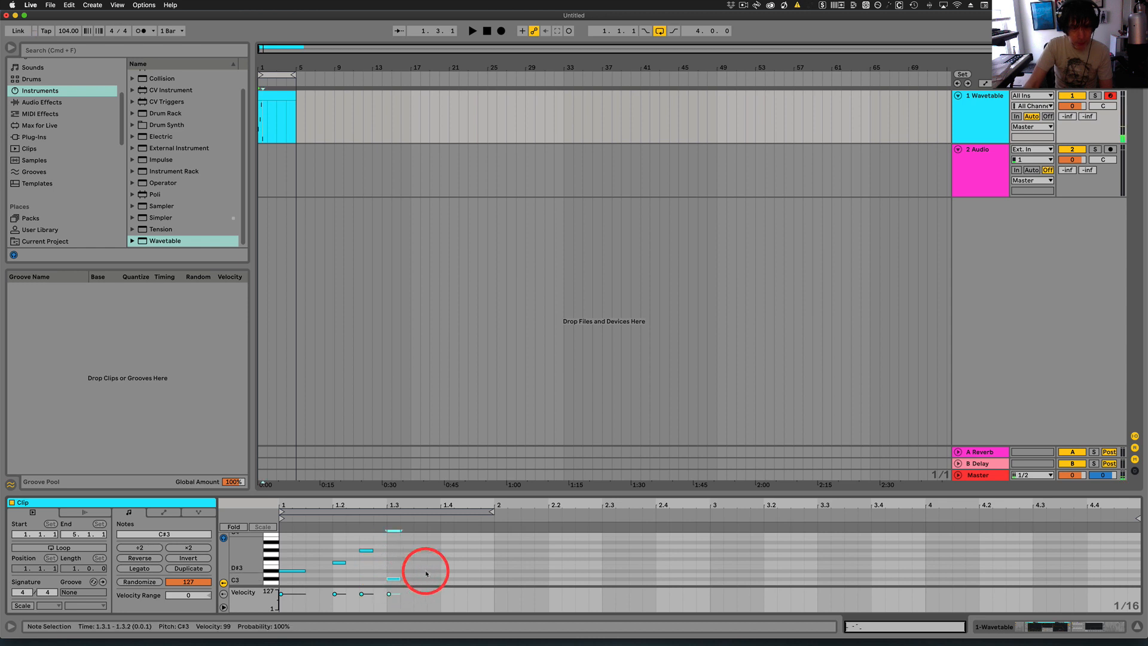
double_click(423, 572)
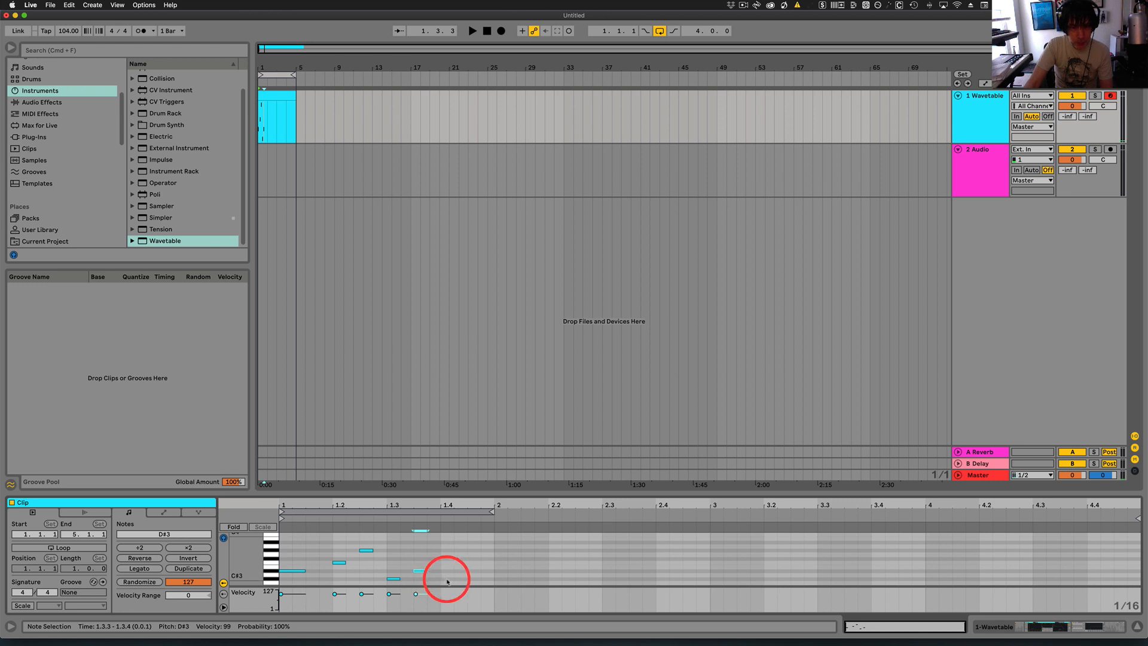
double_click(451, 579)
drag(443, 579, 467, 579)
key(space)
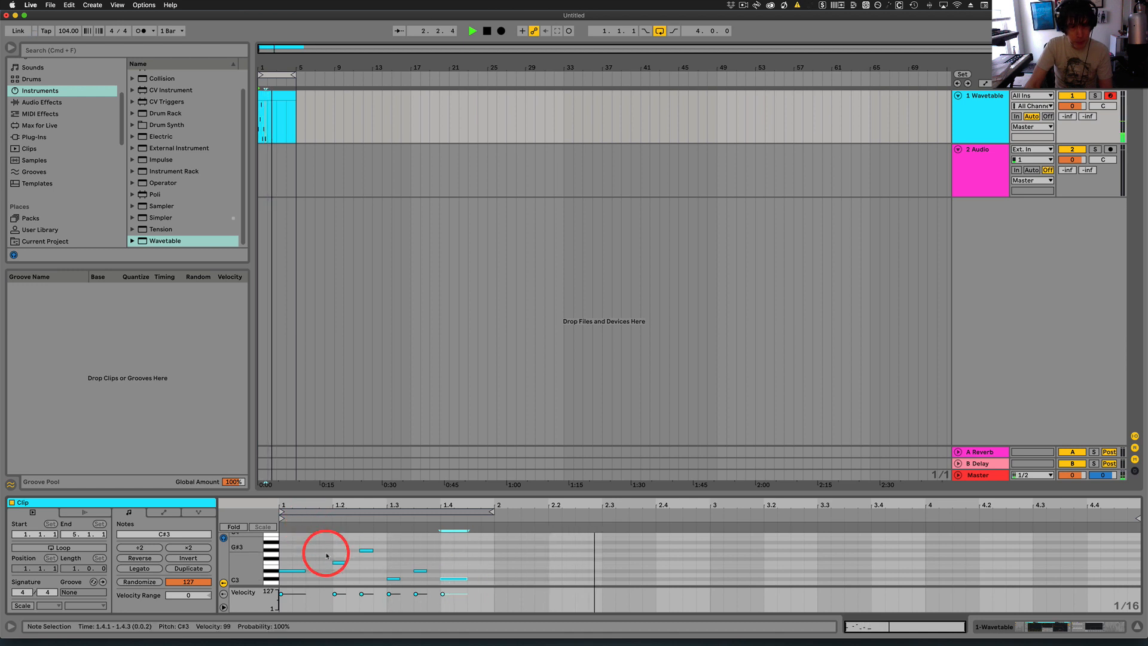
key(space)
- Turn on looping for the clip's one-bar loop and play it back
click(443, 510)
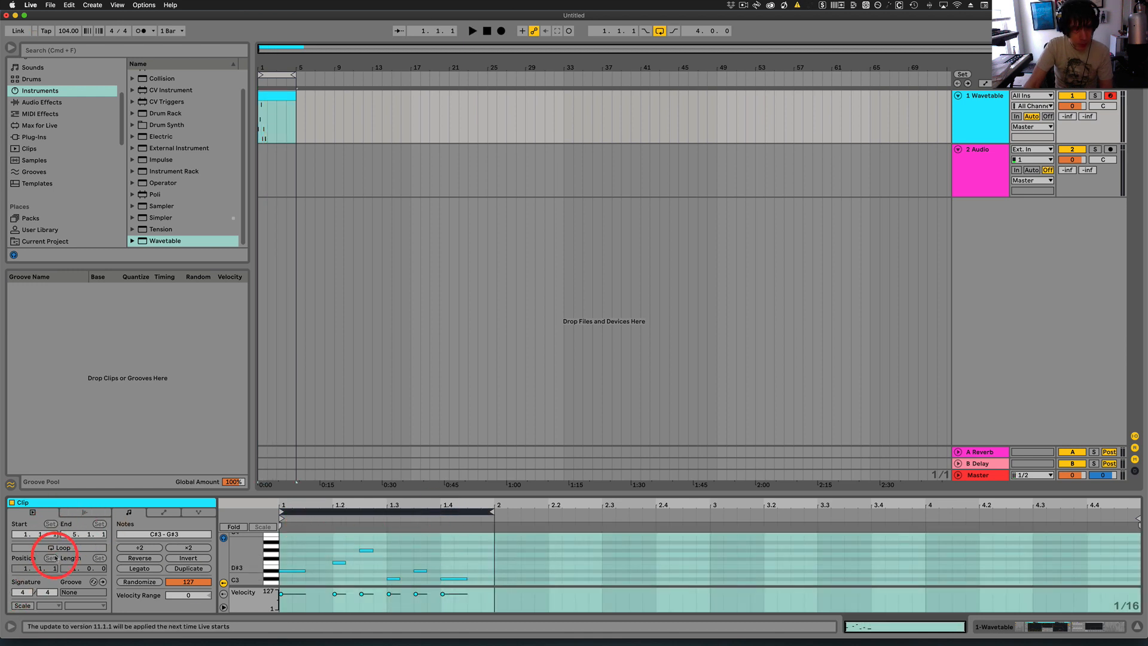
click(67, 548)
key(space)
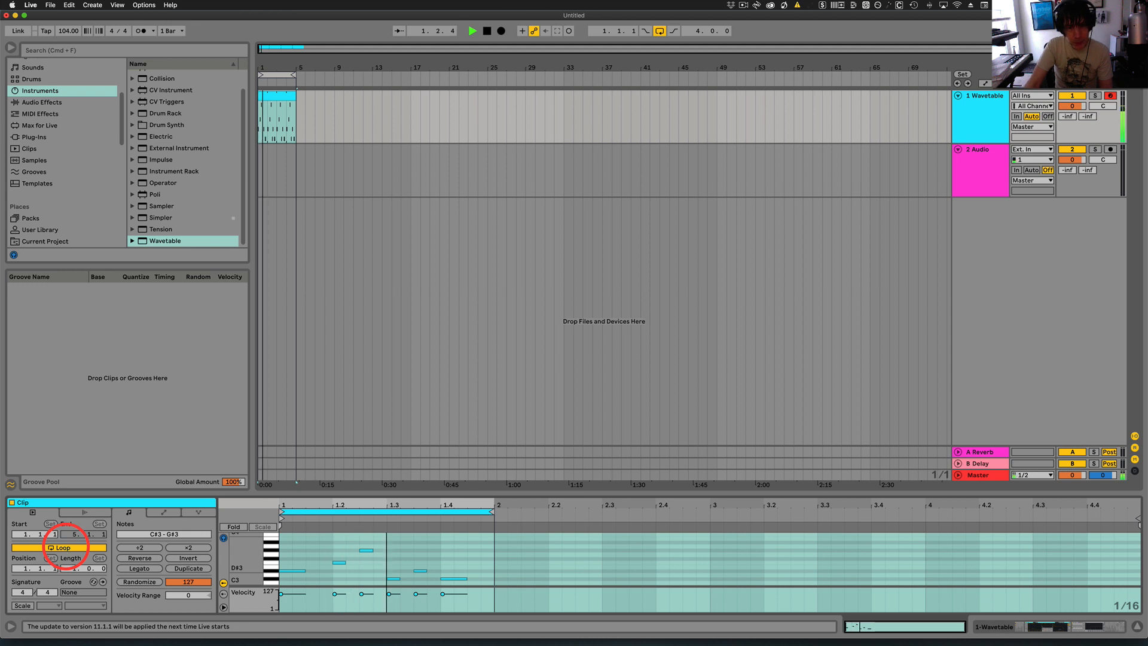
key(space)
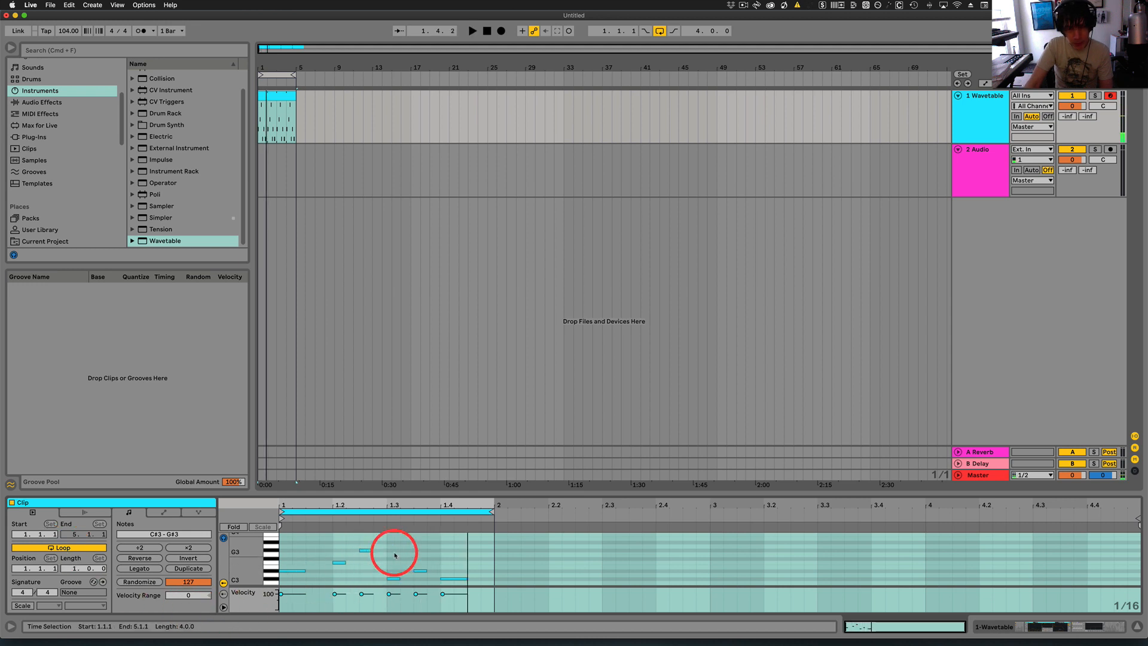
- Shift the last three notes two sixteenths later so they start at 1.3.3, and play the loop
drag(395, 553, 485, 602)
key(Right)
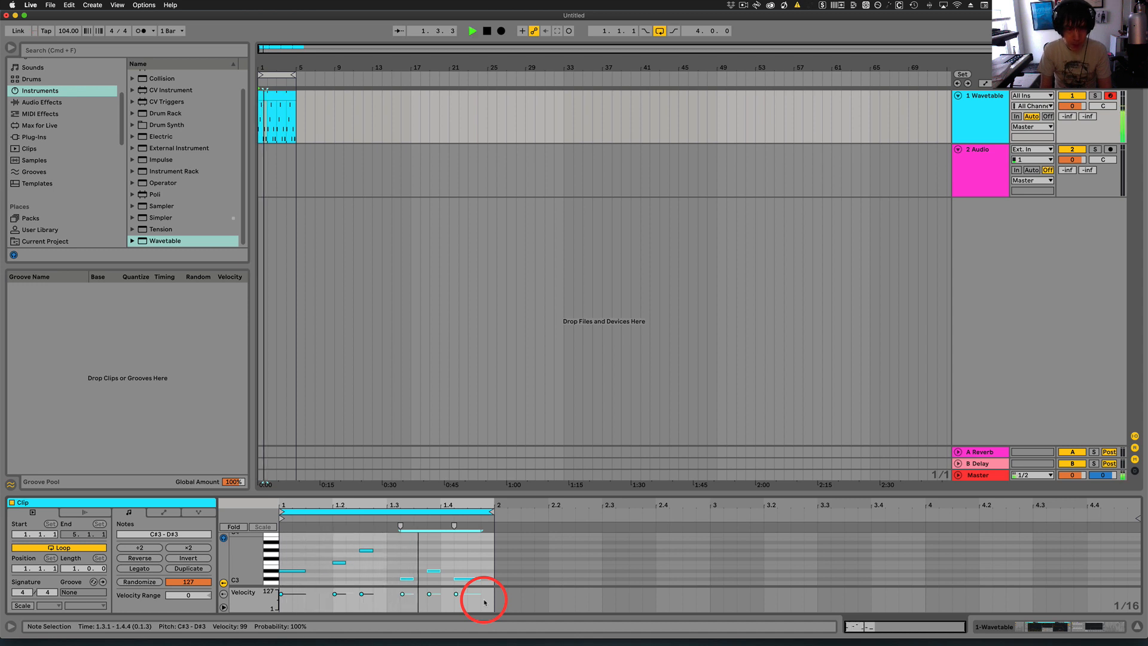
key(space)
key(Right)
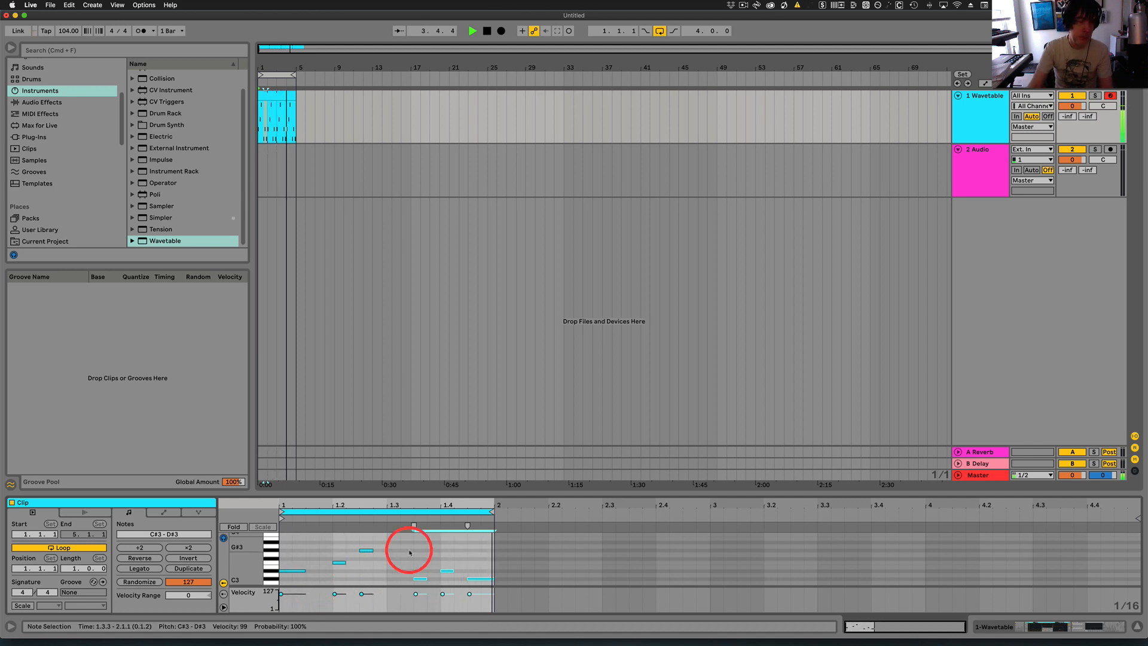
- Add a sixteenth C#3 note at 1.1.3 and audition the looped melody
scroll(335, 559, down, 2)
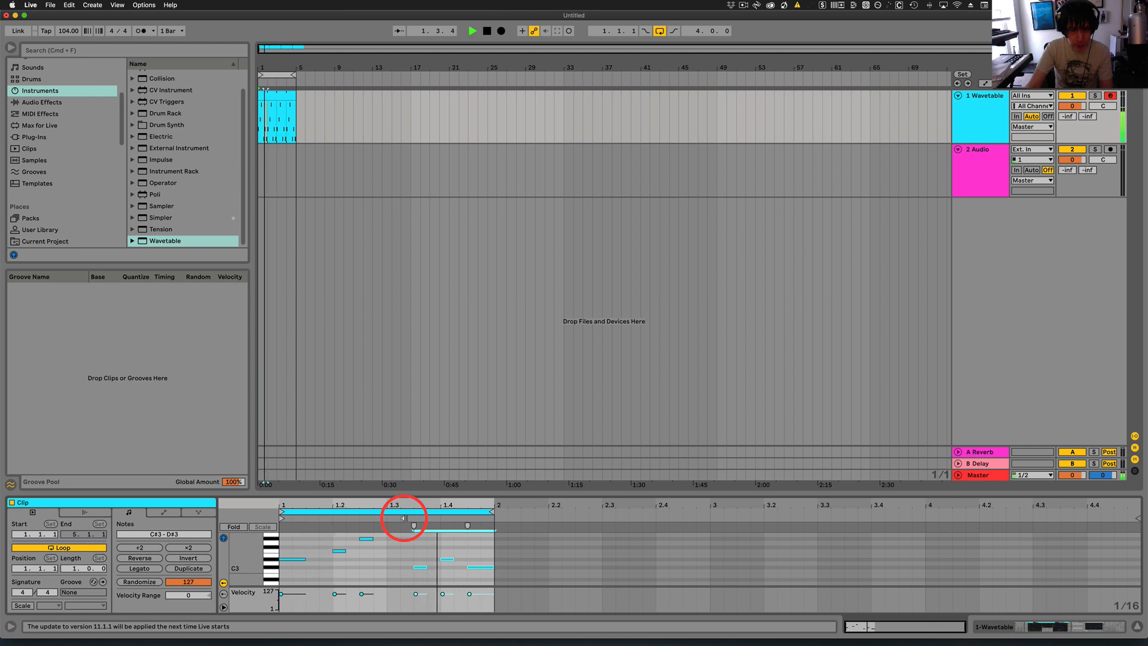
double_click(312, 579)
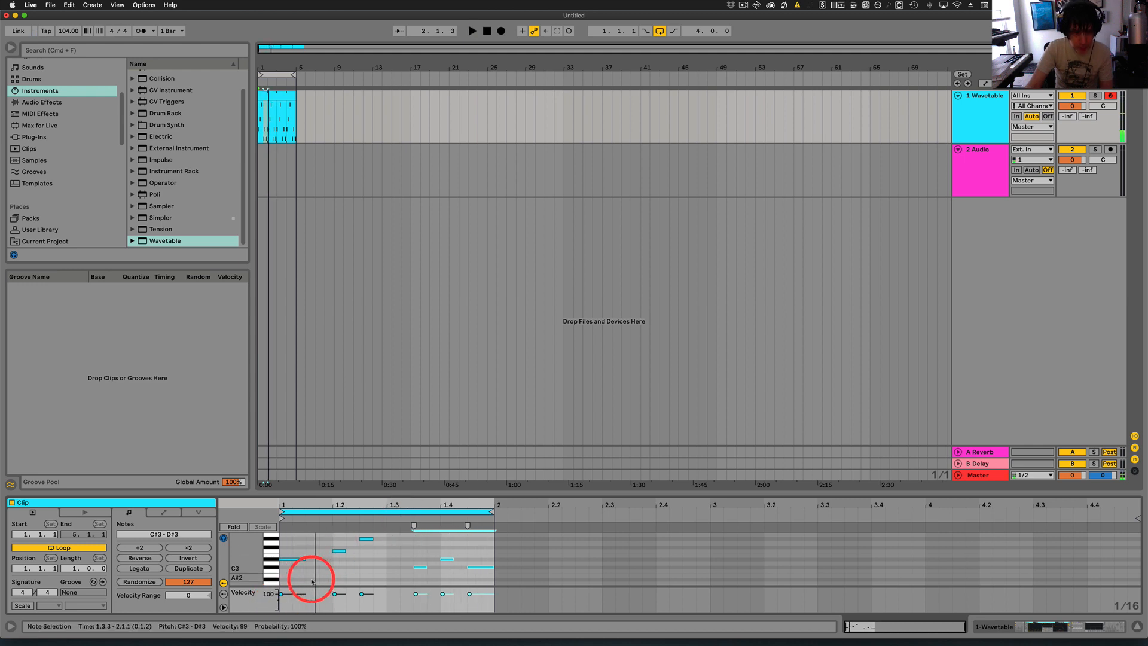
key(space)
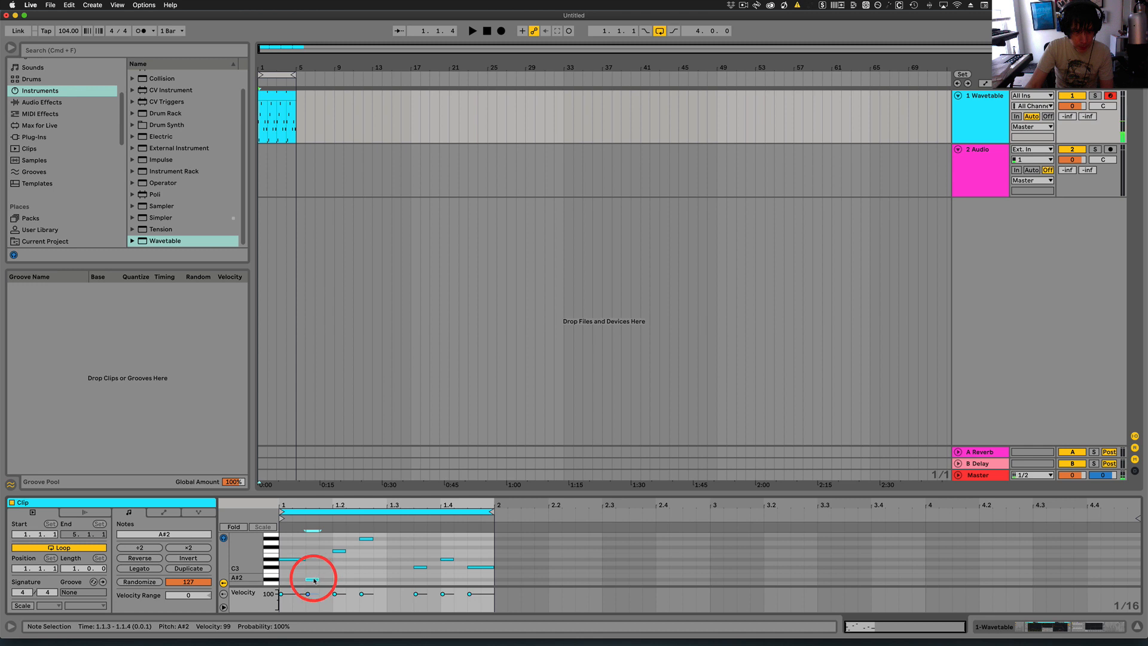
key(Up)
key(Up)
key(Up)
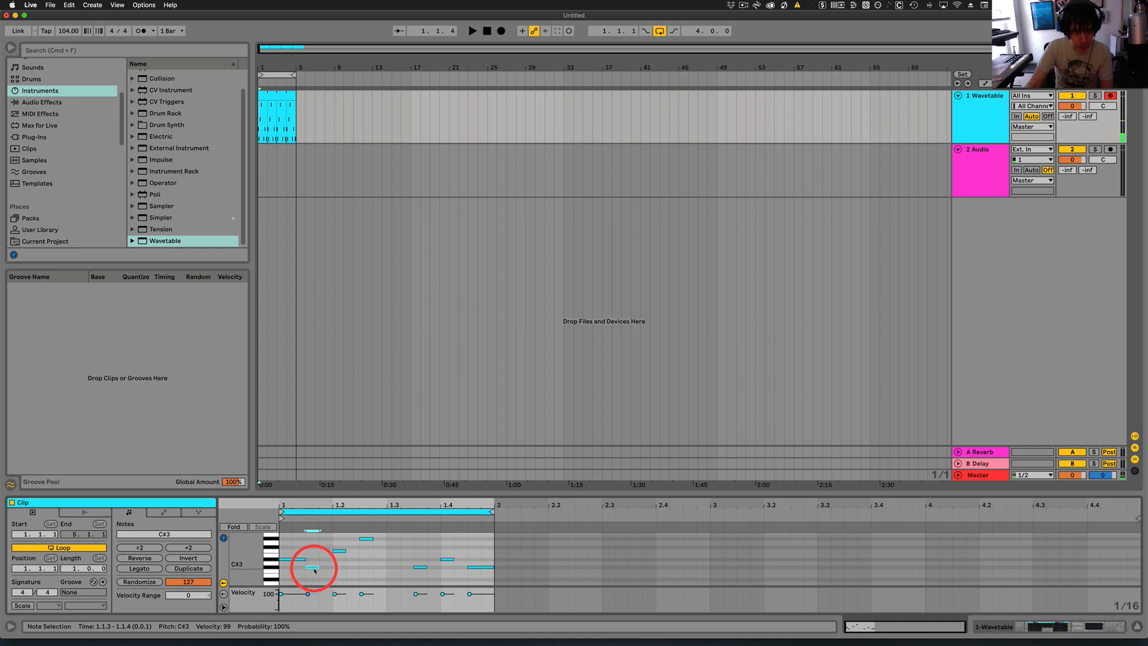
key(space)
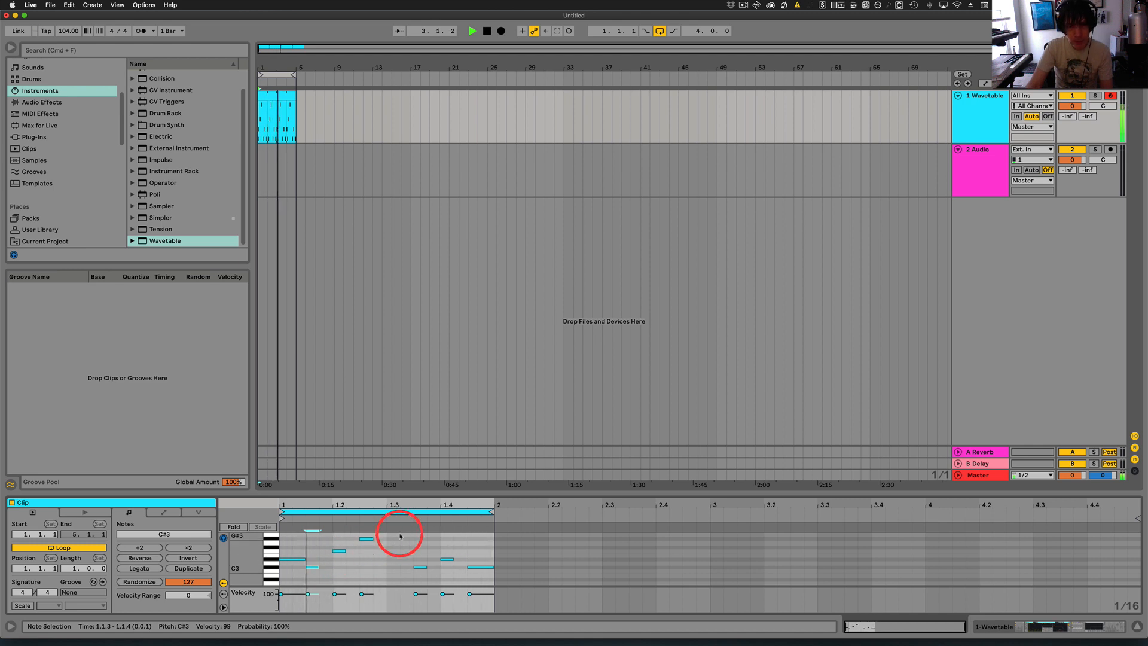
key(space)
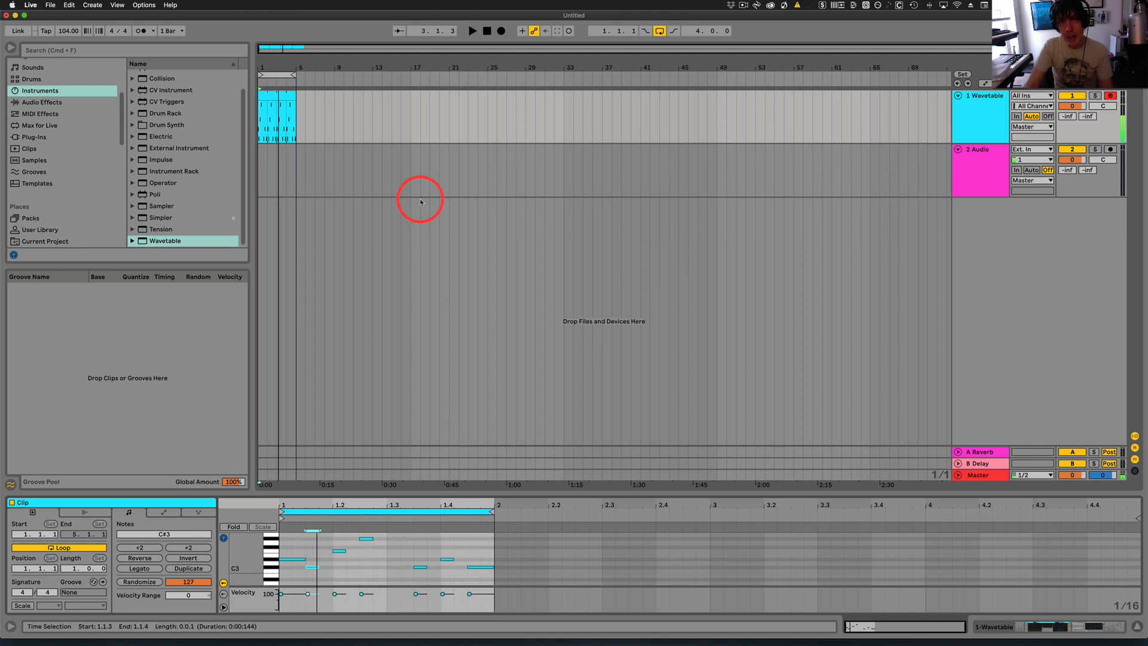
- Duplicate the one-bar loop and its notes to make a two-bar loop, and play it back
click(480, 510)
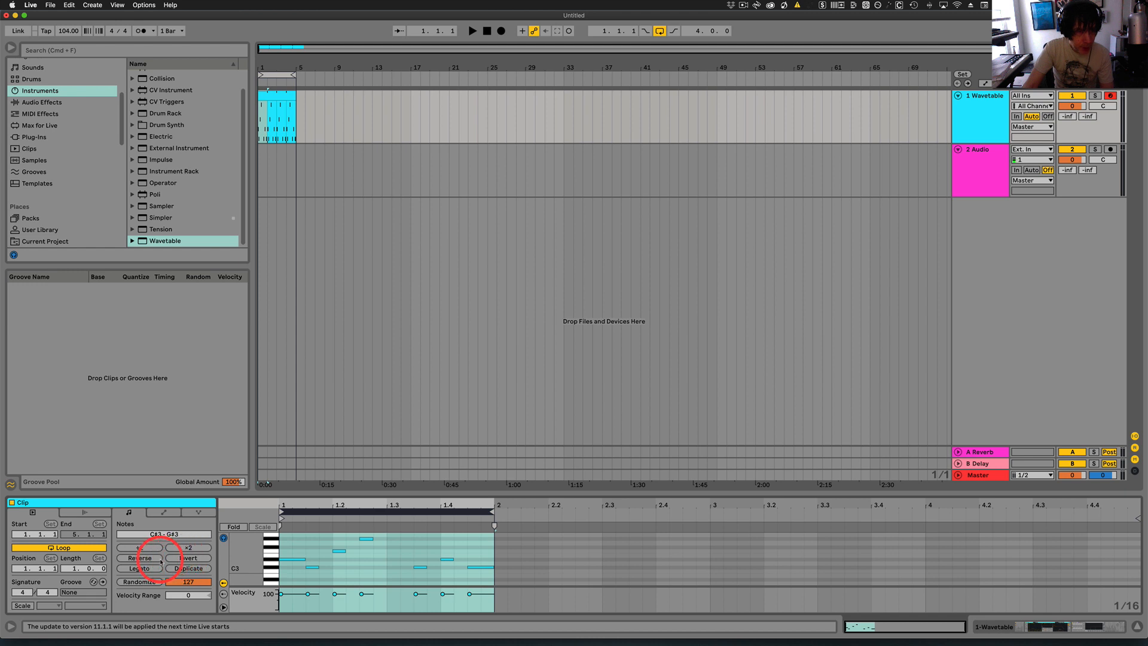
click(190, 569)
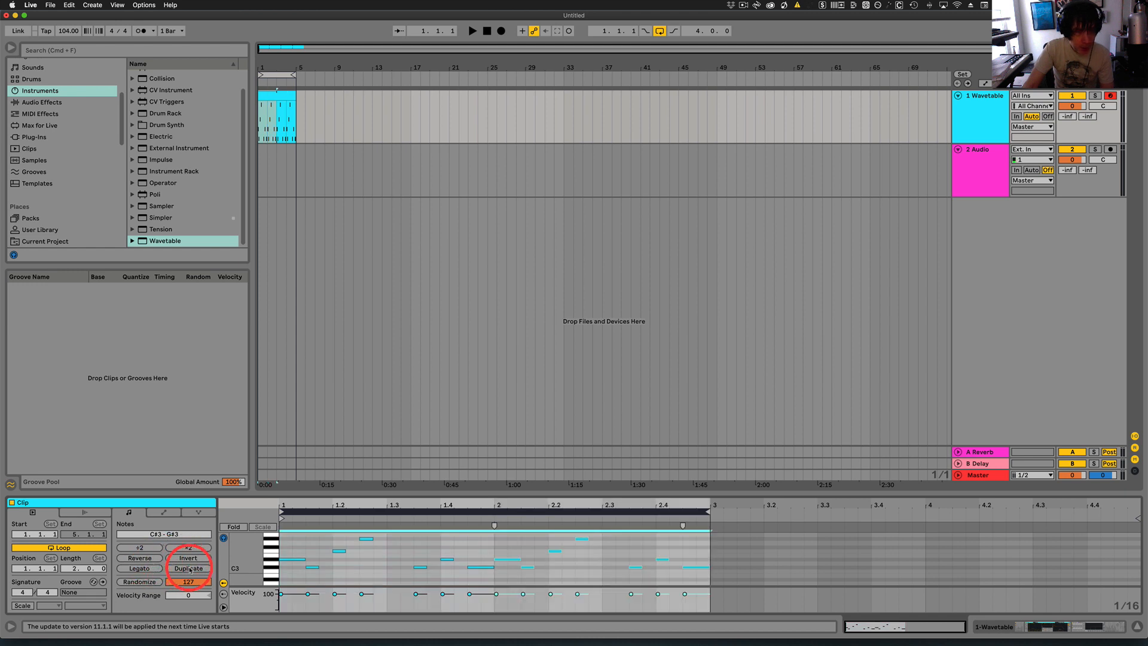
click(540, 510)
key(space)
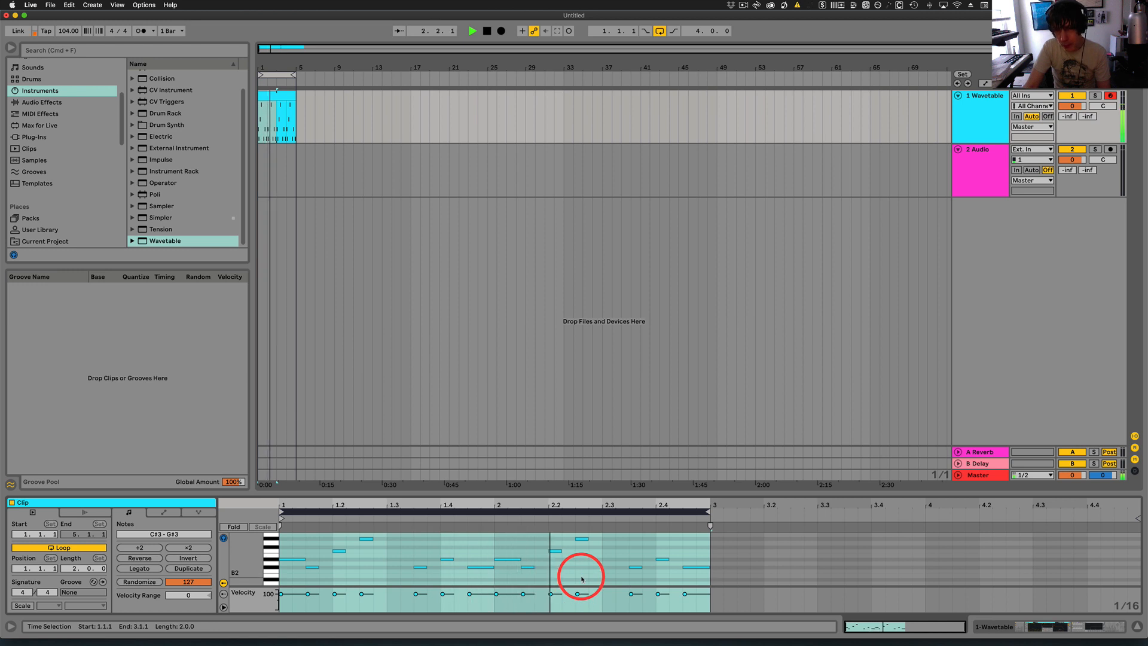
key(space)
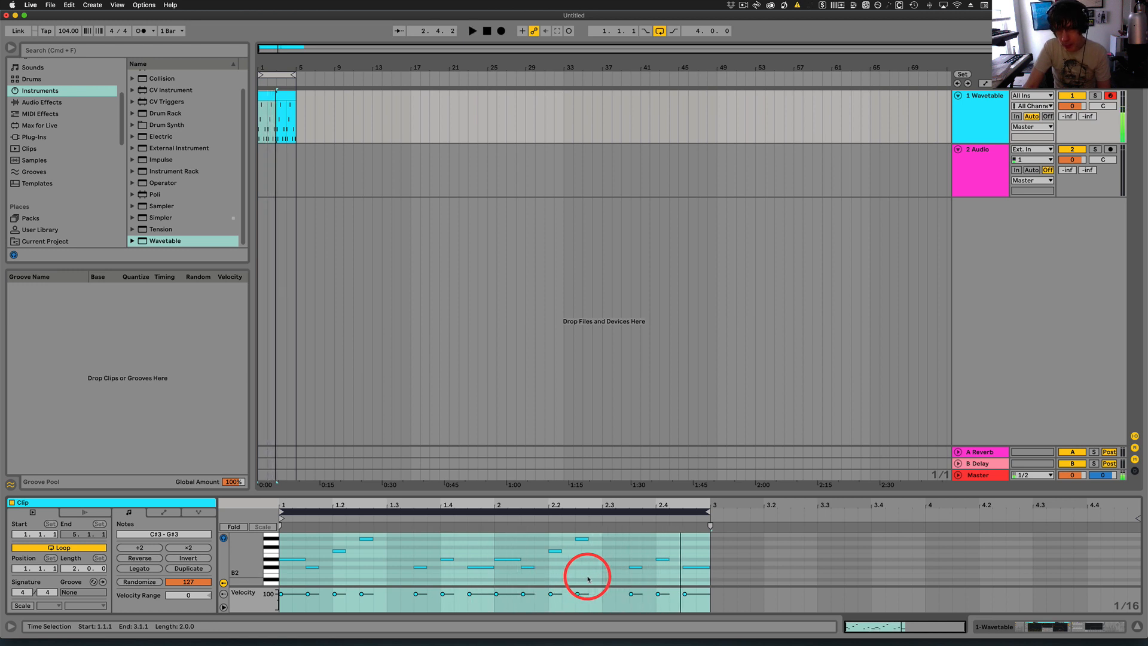
- Lower the last note of bar 2, at 2.4.3, to G#2 and audition the loop
click(699, 567)
key(Down)
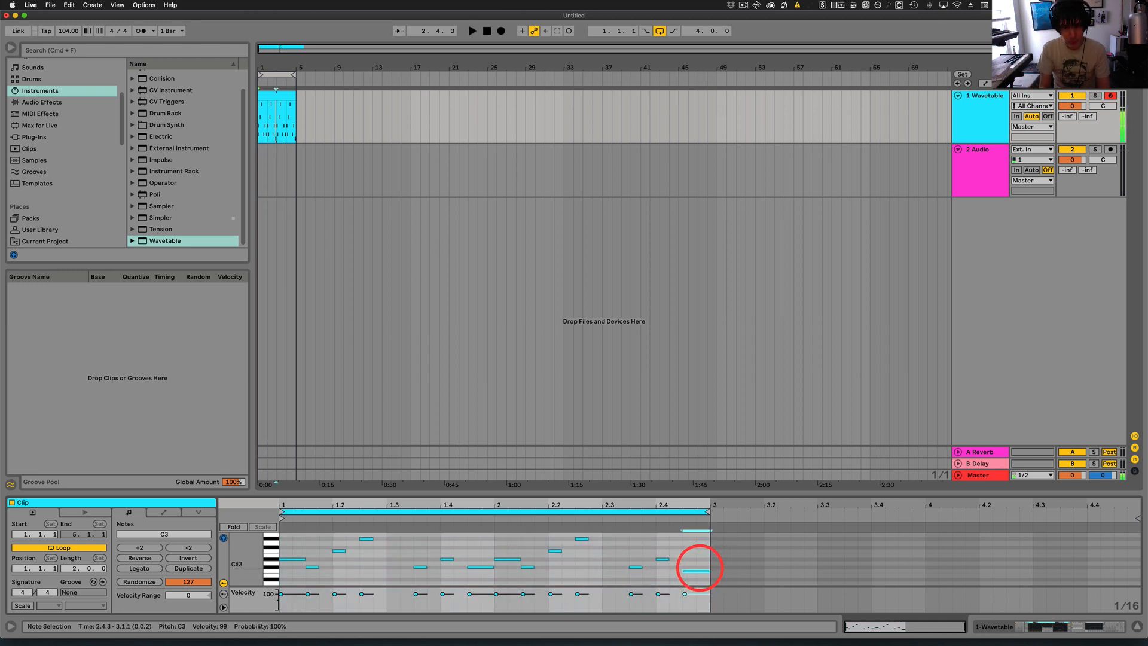
key(Down)
key(Down)
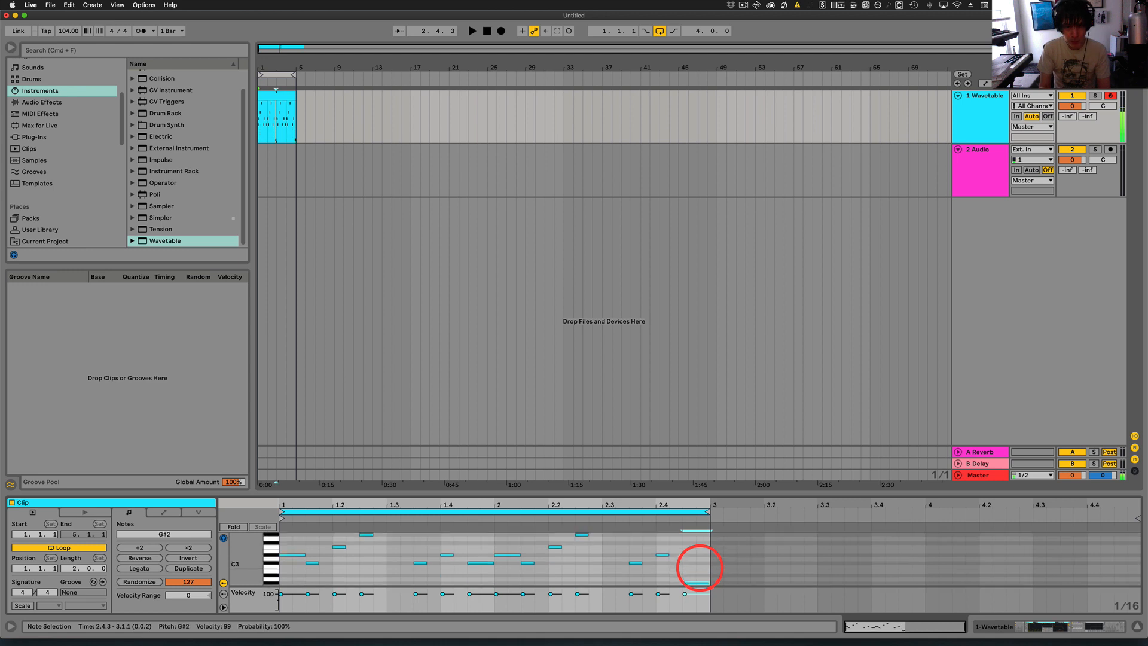
key(space)
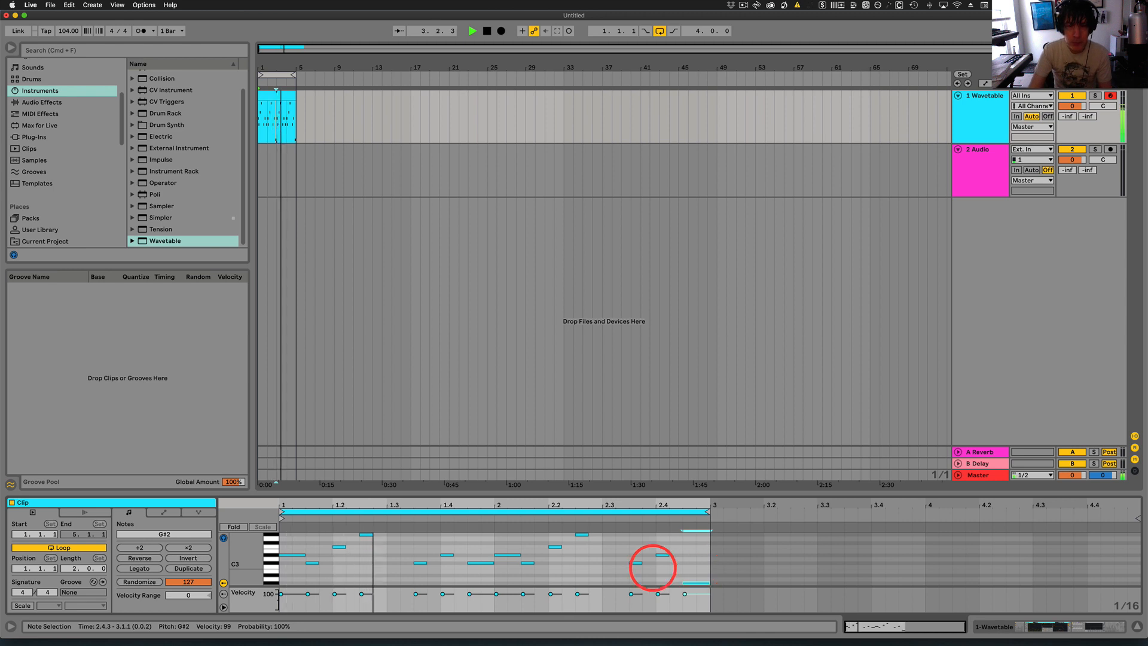
- Unfold the Reverb in the Wavetable track's effects rack and raise its Dry/Wet to 49% during playback
click(988, 99)
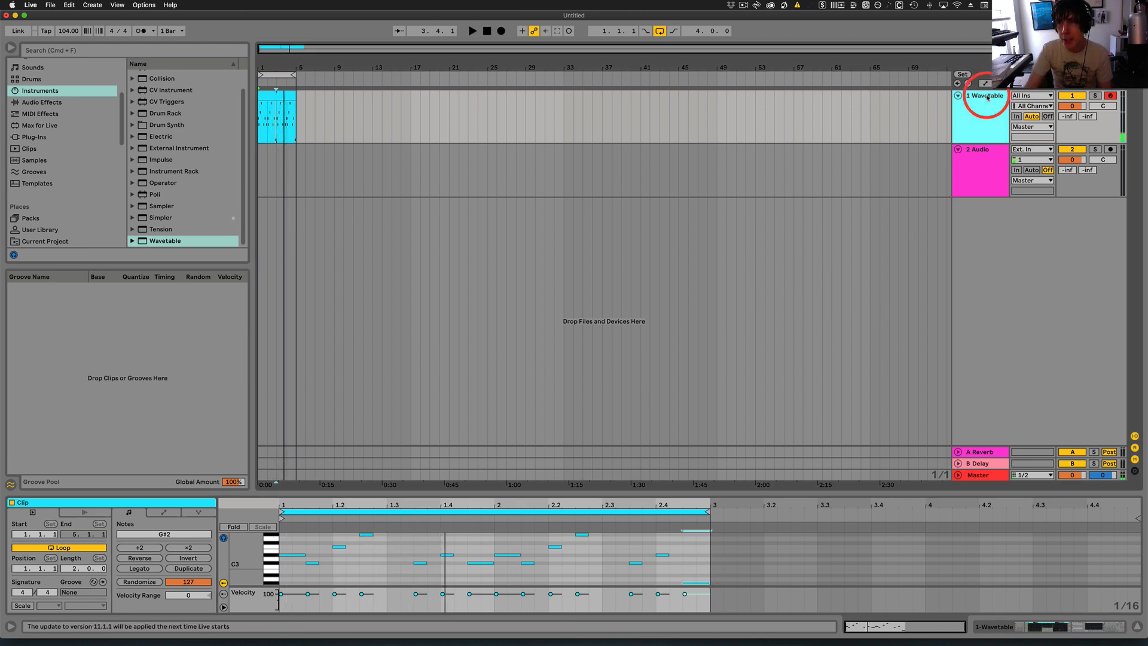
scroll(708, 559, right, 2)
scroll(700, 574, right, 2)
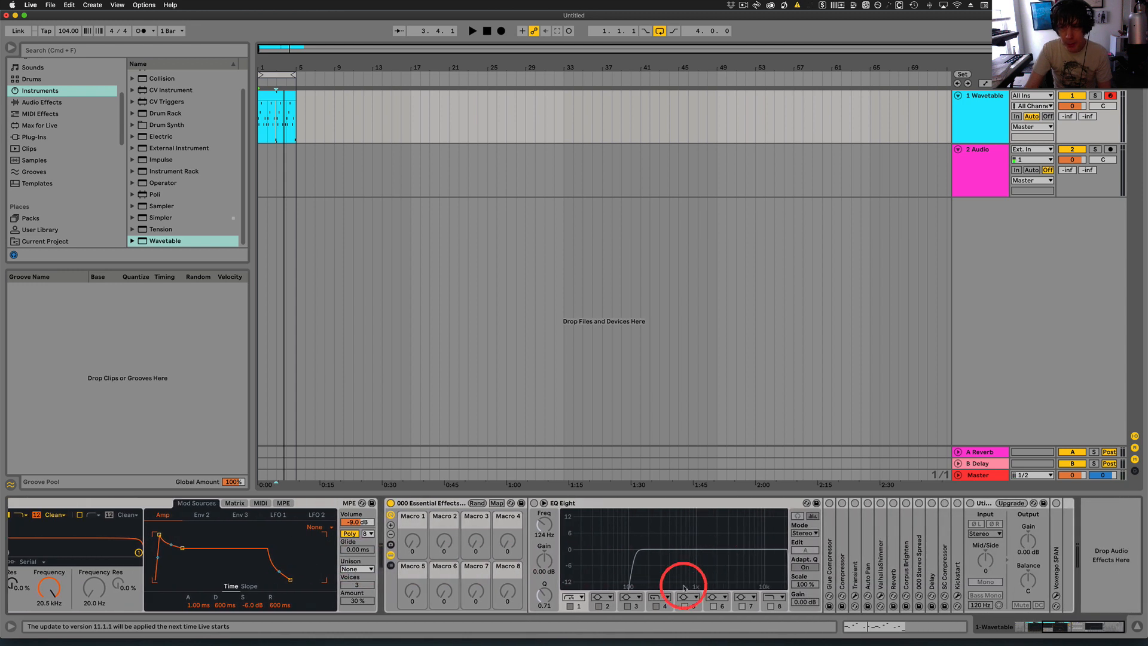
double_click(894, 525)
key(space)
scroll(1093, 592, right, 3)
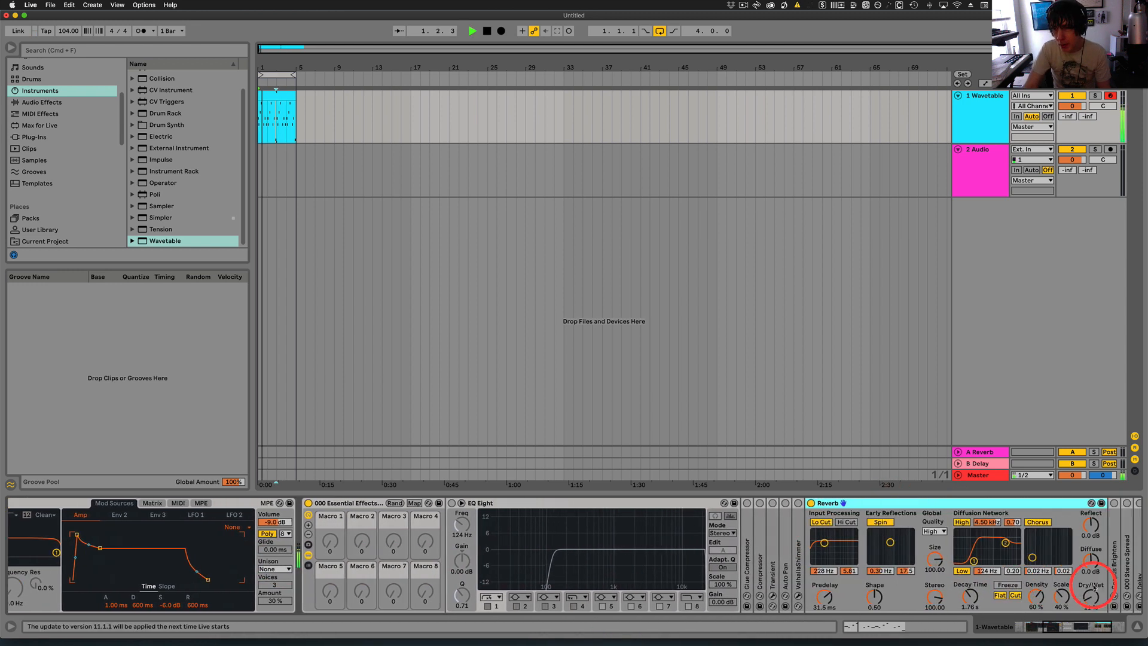
drag(1014, 598, 1014, 595)
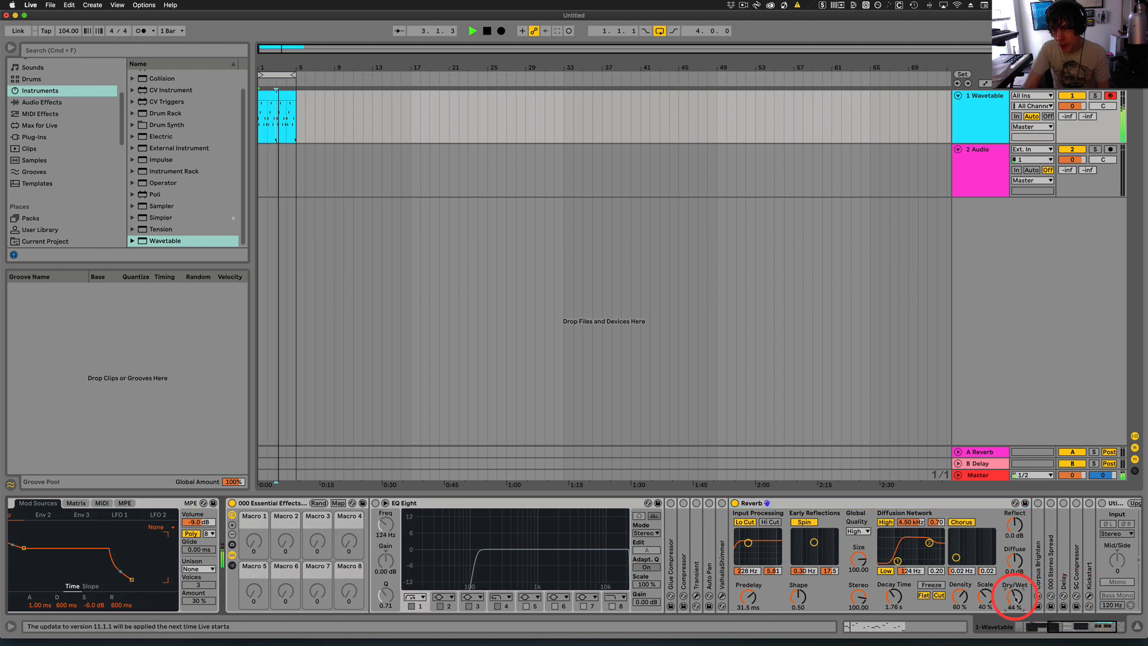
drag(1014, 598, 1015, 595)
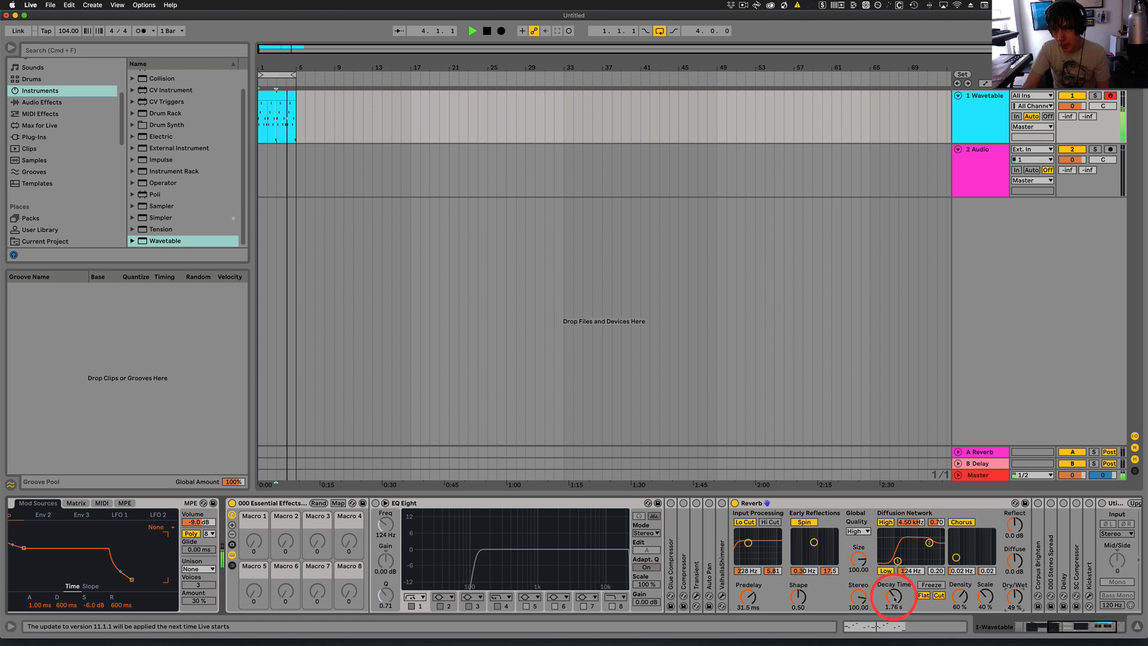
- Set the Reverb's Decay Time to 3.97 s, Size to 58.57 and Dry/Wet to 51%, judging the result by ear
drag(891, 595, 894, 596)
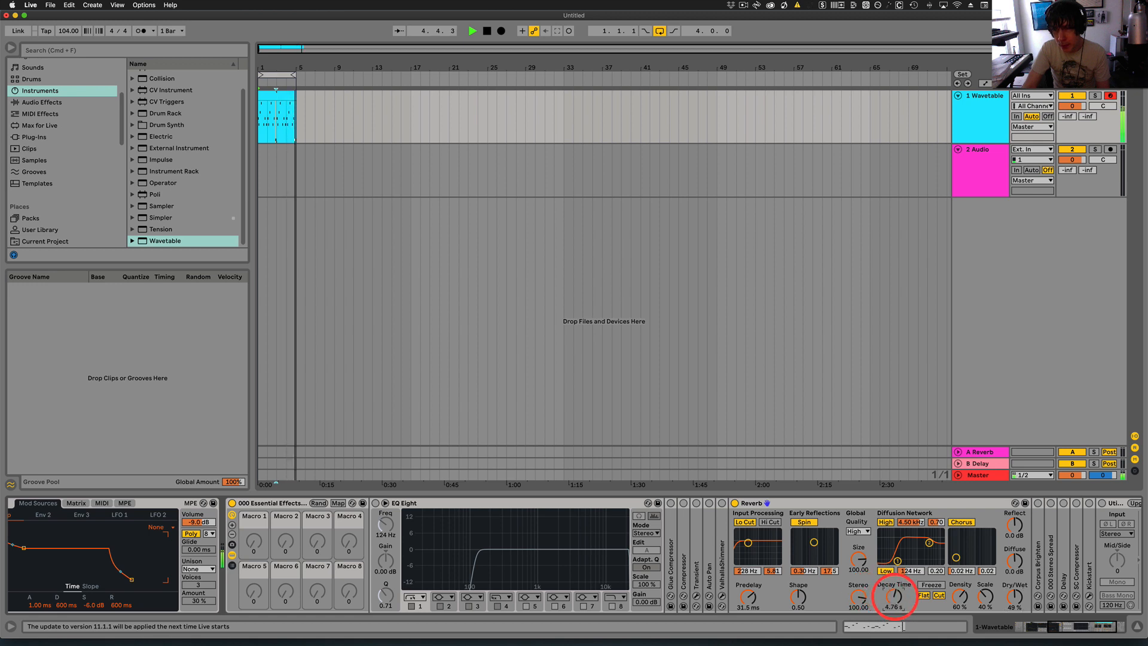
drag(857, 556, 854, 551)
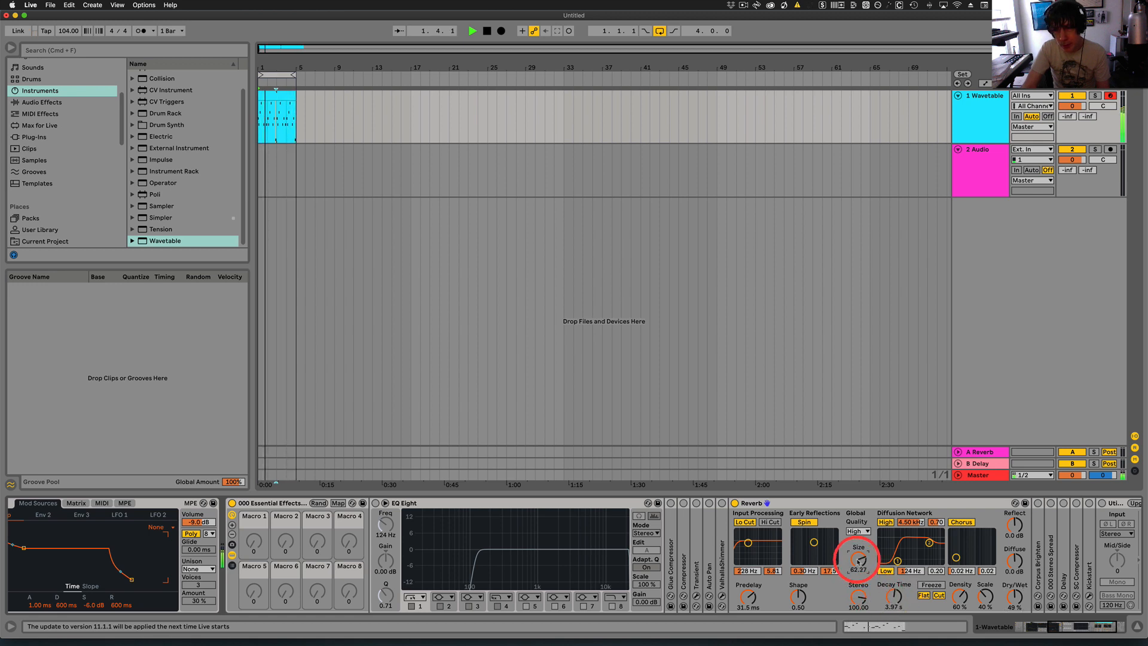
scroll(923, 594, right, 3)
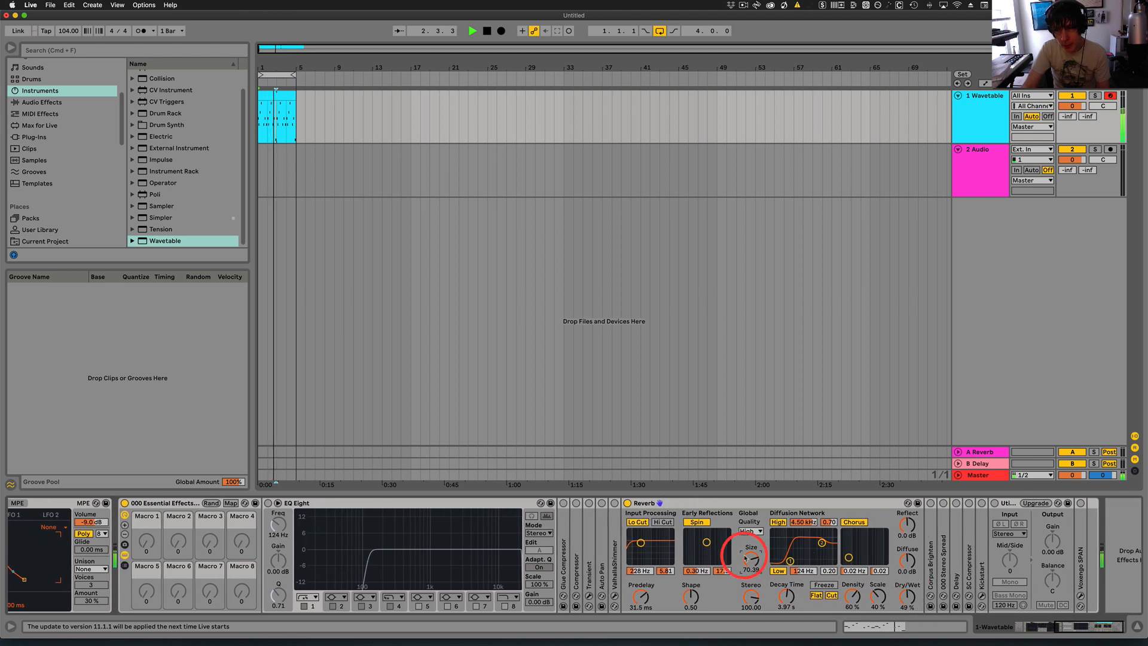
drag(751, 560, 751, 566)
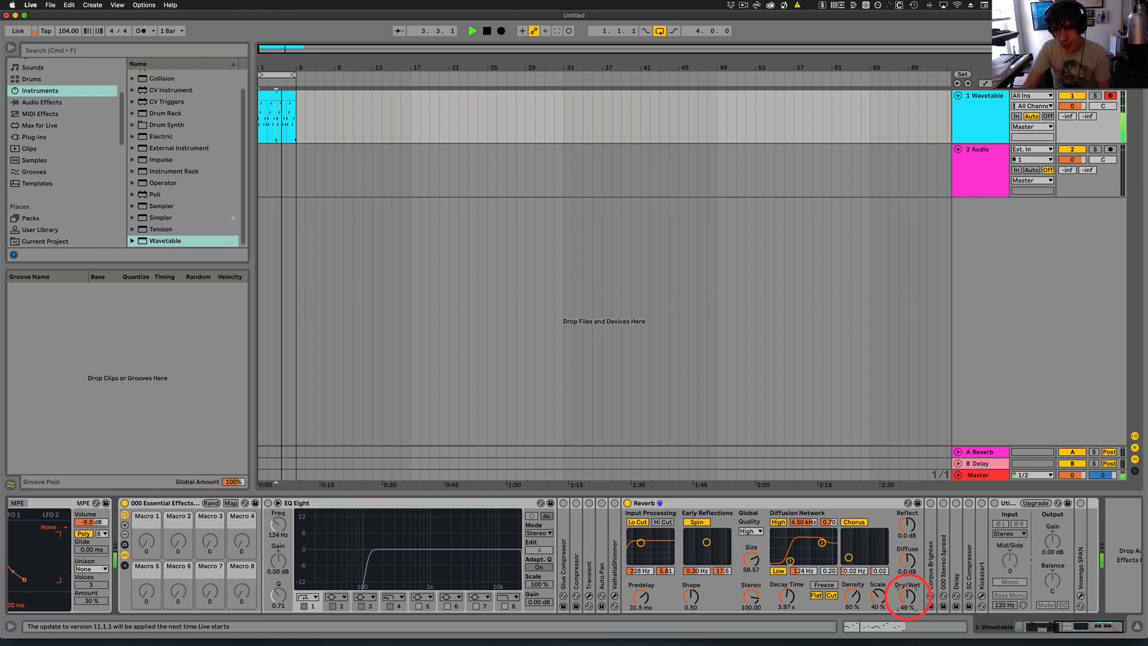
drag(904, 600, 908, 596)
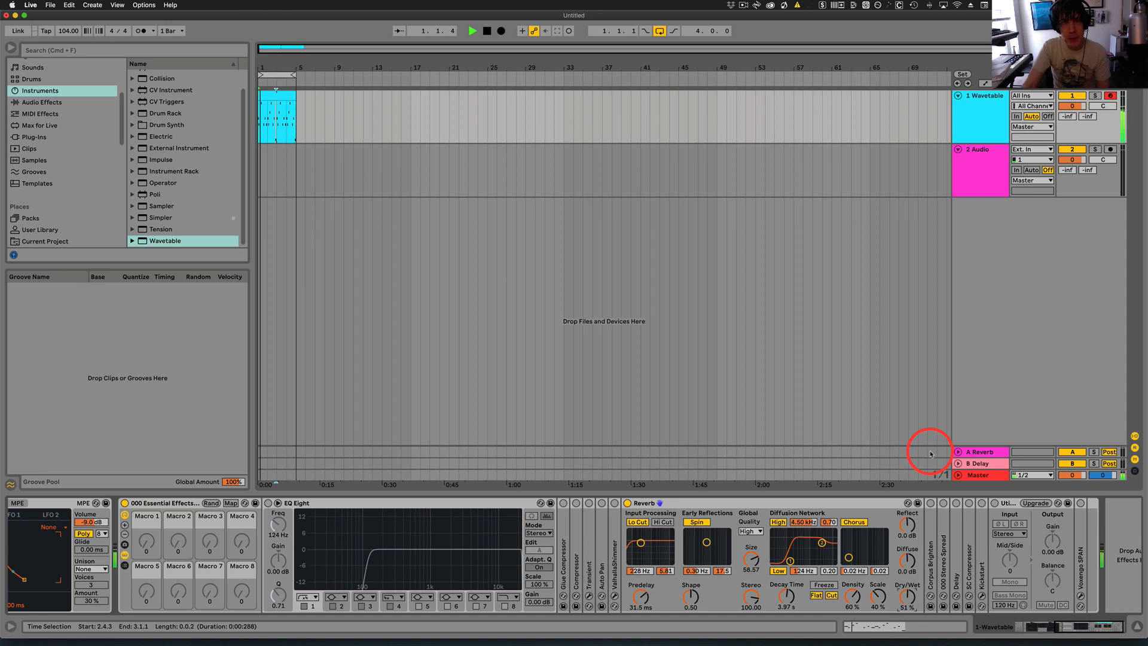
key(space)
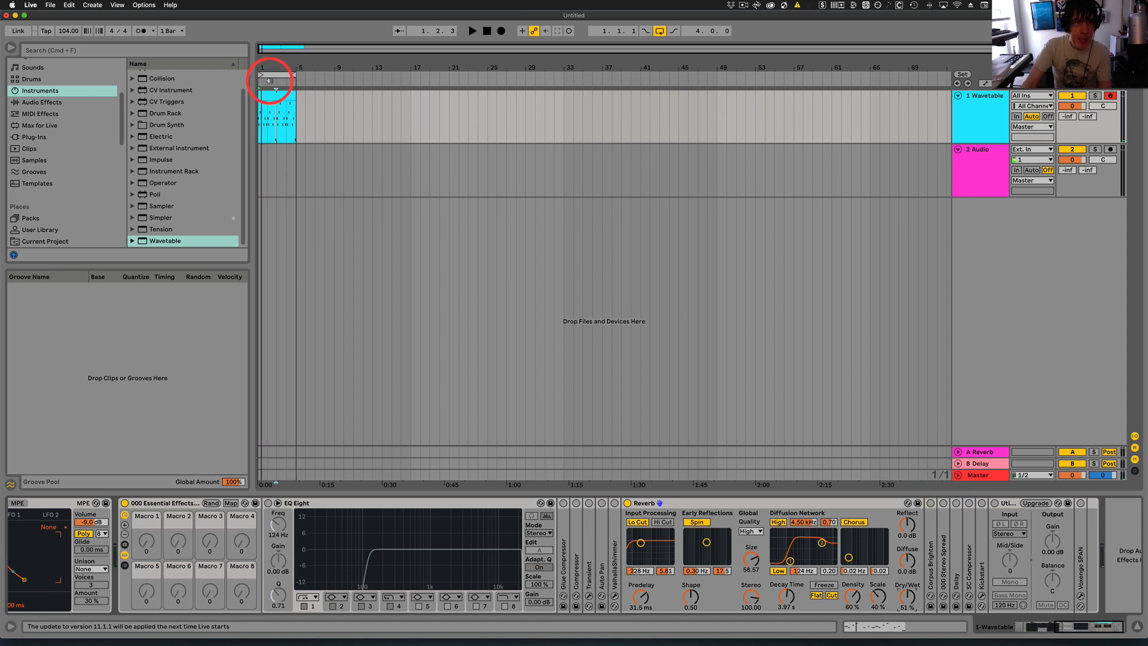
- Duplicate the Wavetable track together with its clip and solo the copy
key(plus)
key(plus)
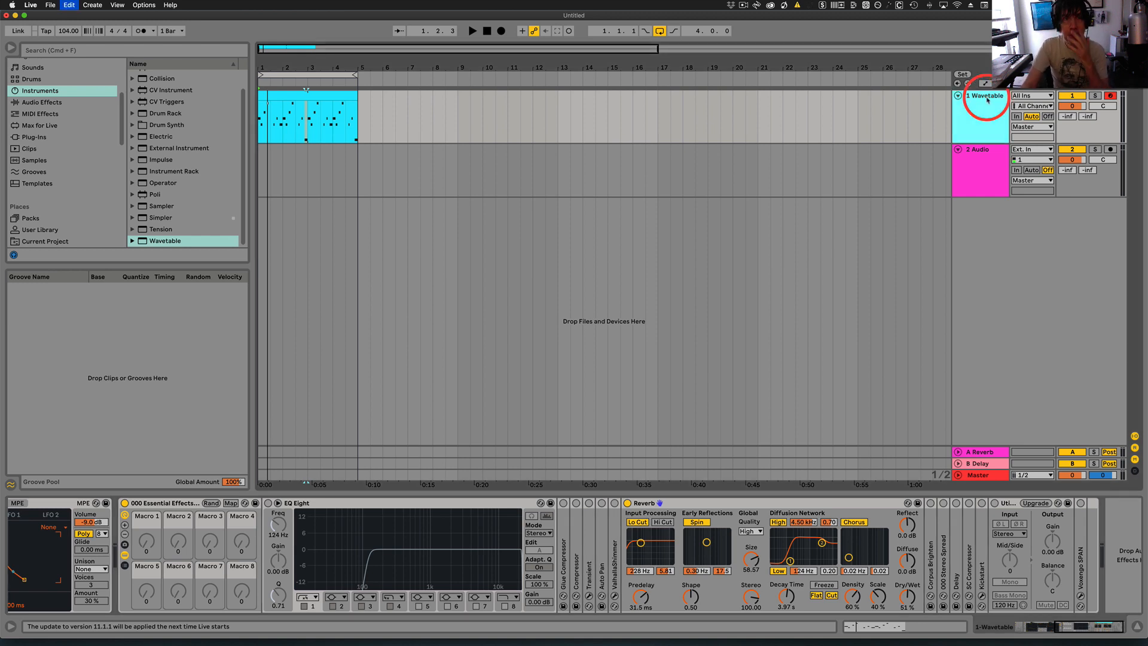
key(super+d)
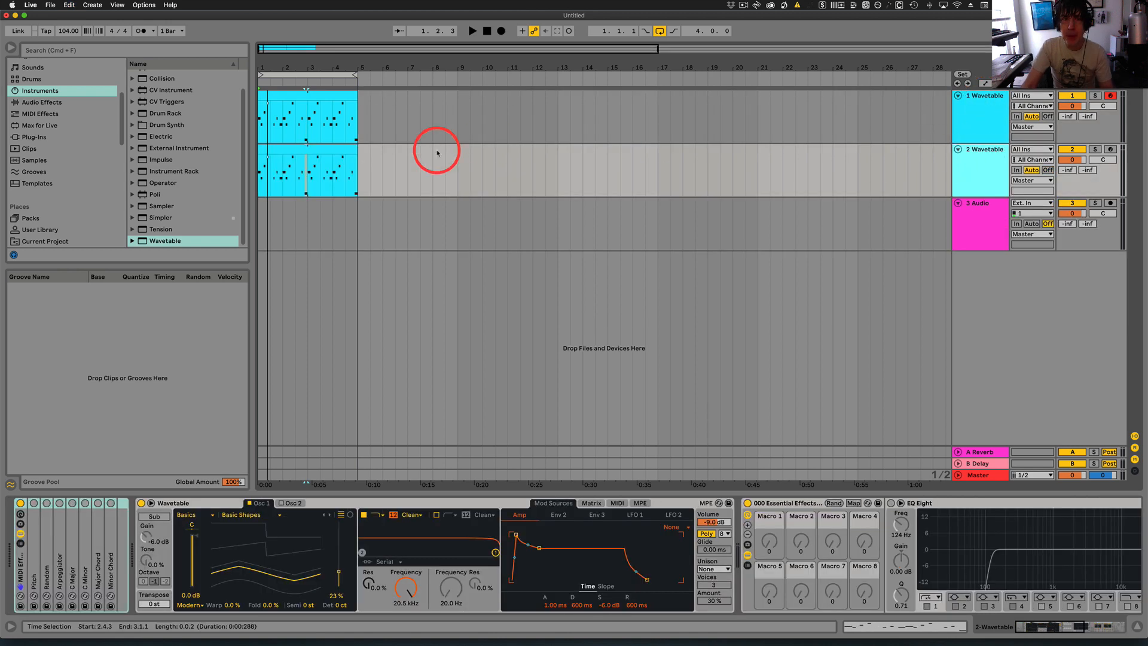
click(311, 151)
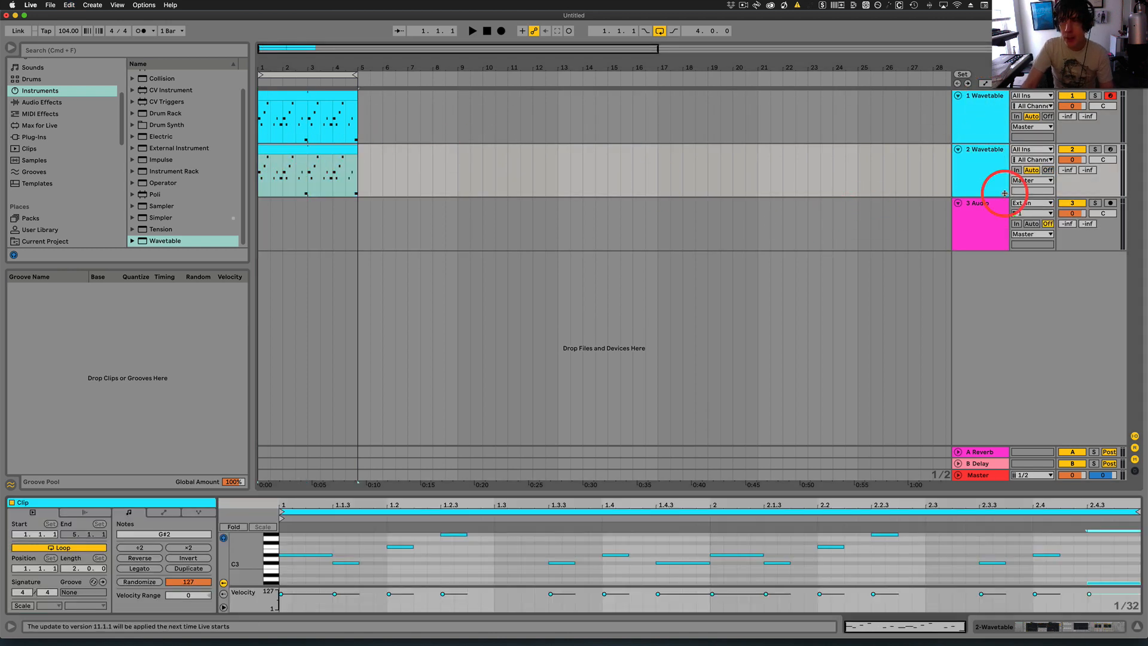
click(1095, 149)
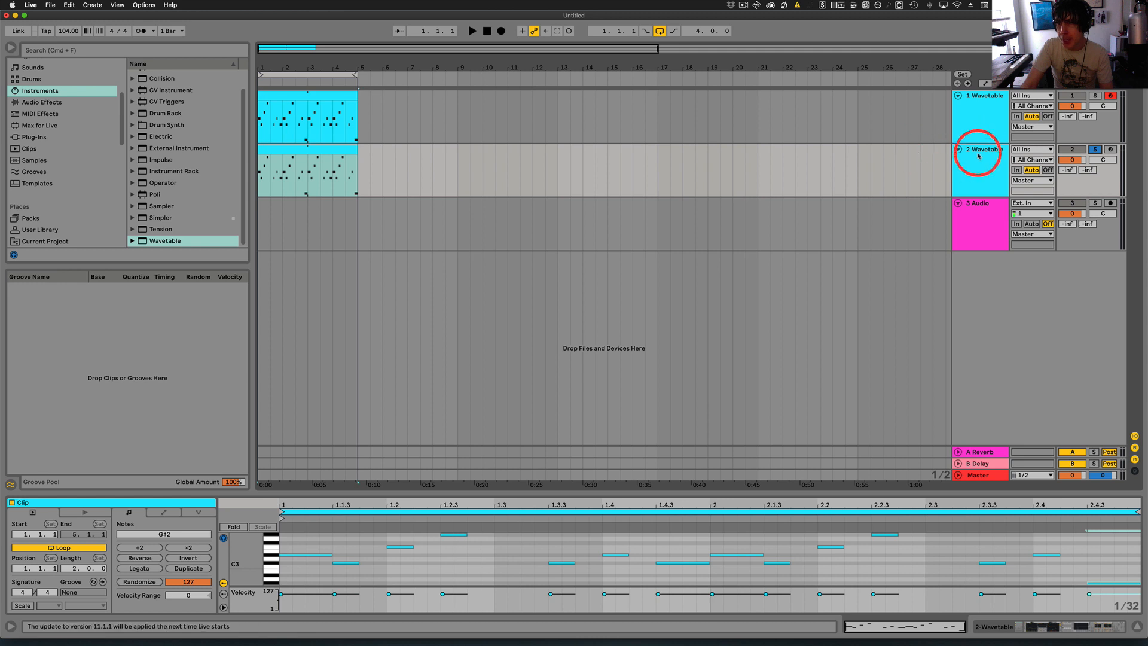
- Raise the Osc 1 wavetable position to 47% on the duplicated track's Wavetable while it plays
click(985, 151)
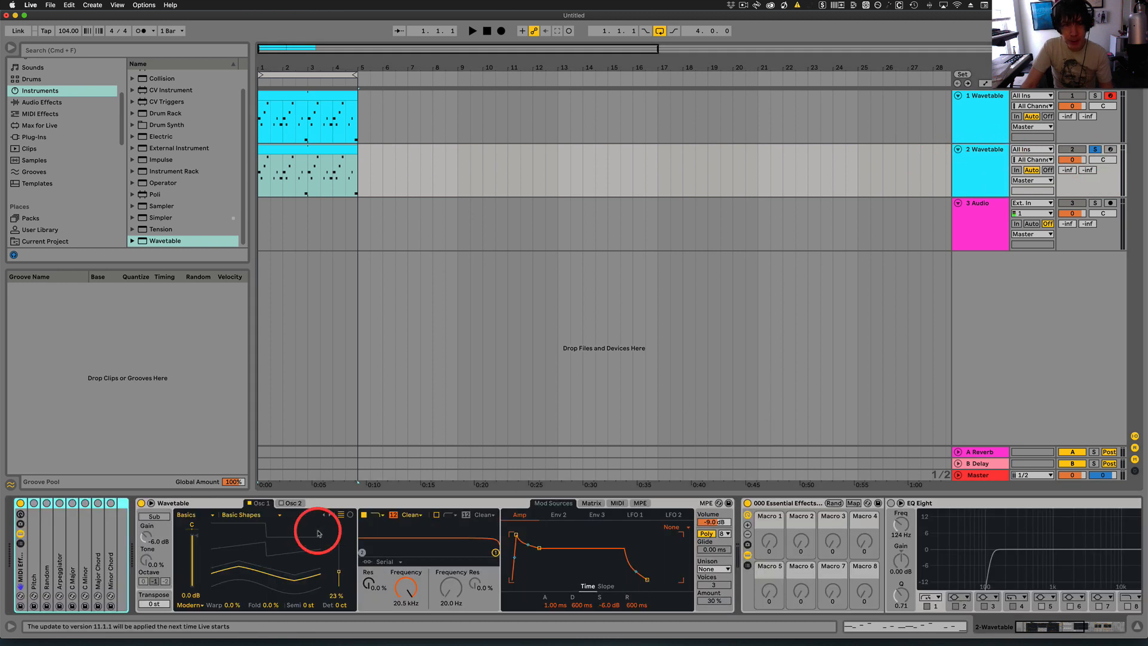
key(space)
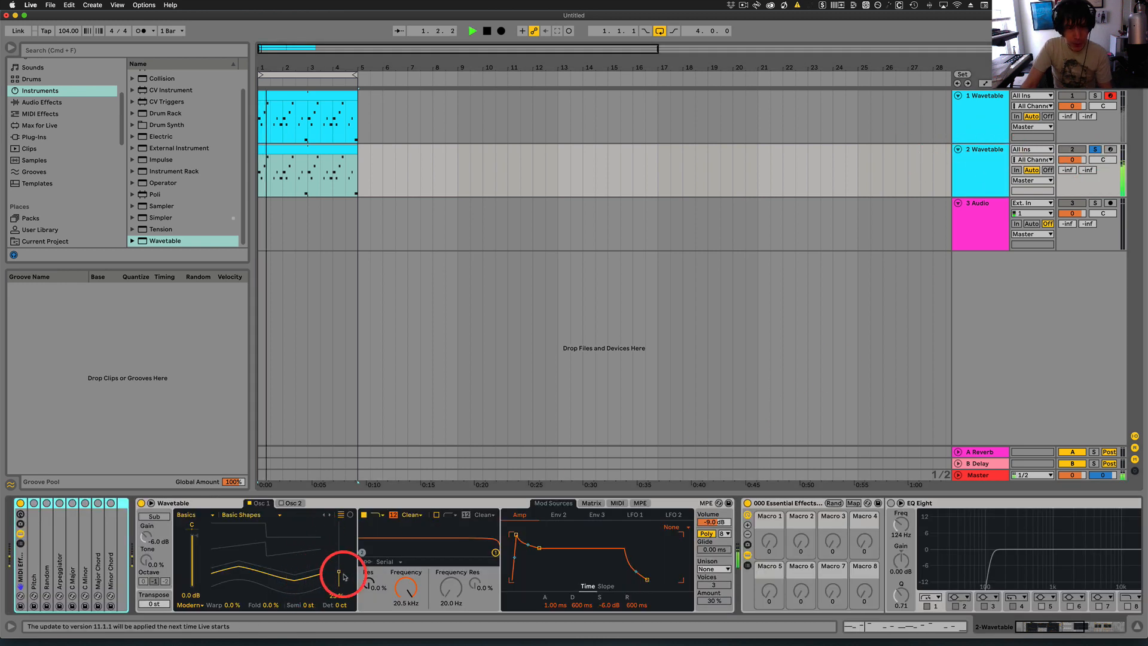
drag(339, 573, 339, 559)
drag(338, 571, 338, 568)
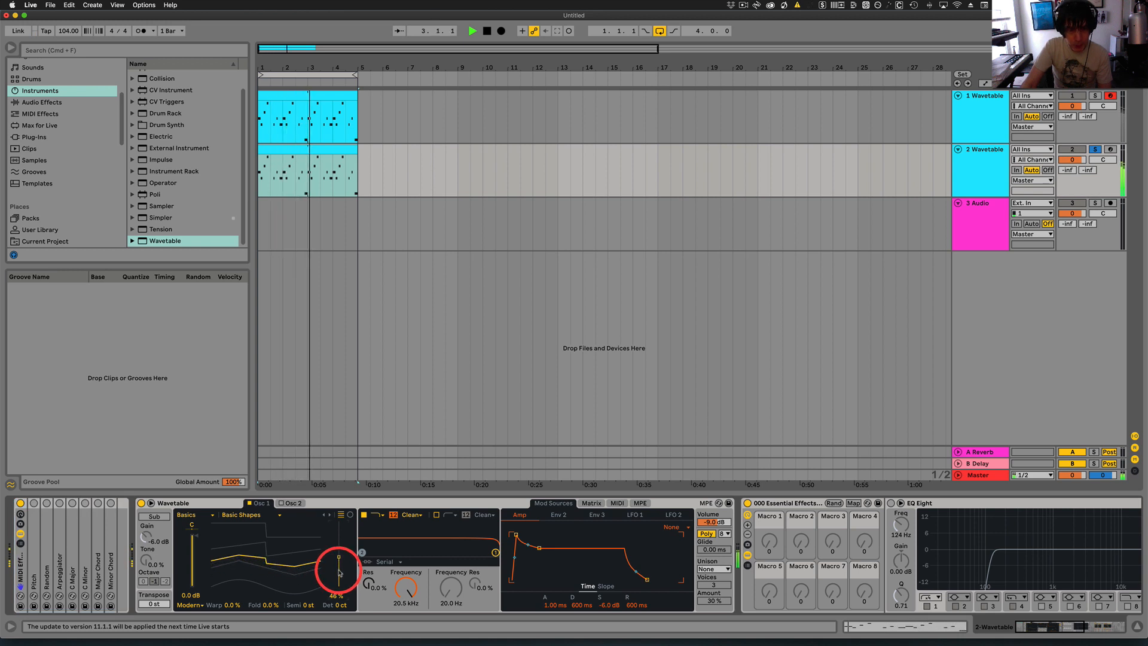
- Set the first filter of the duplicated track's Wavetable to 1.97 kHz with 64% resonance
drag(487, 560, 451, 539)
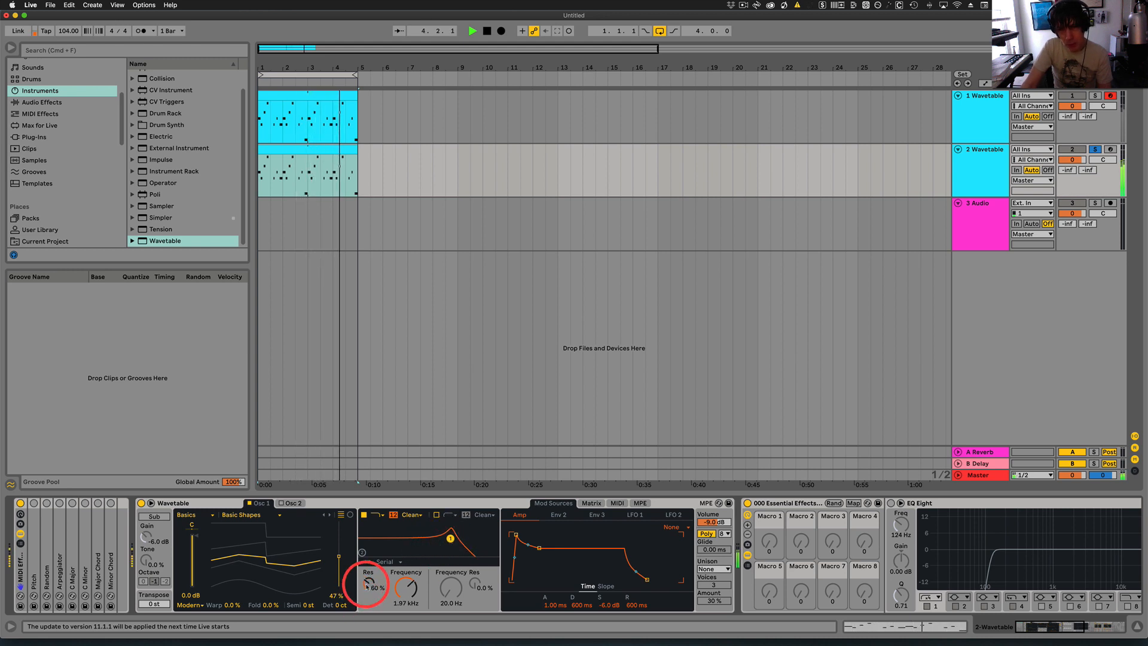
drag(368, 580, 427, 574)
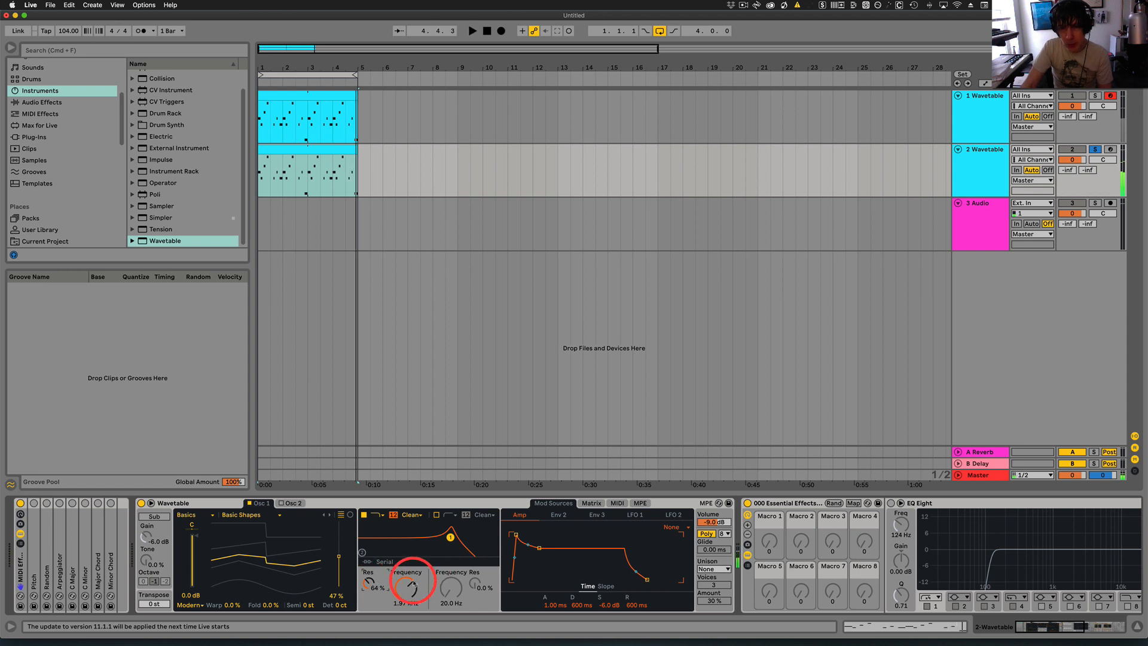
click(546, 441)
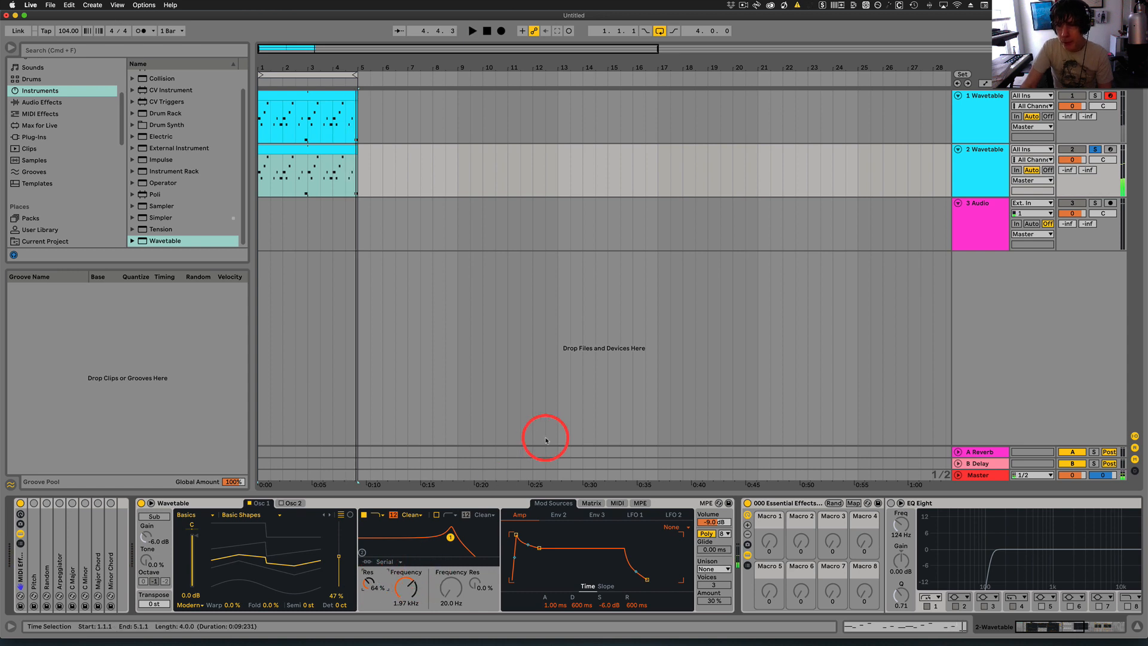
- Reverse all the notes in the duplicated track's two-bar clip loop
double_click(322, 157)
click(328, 250)
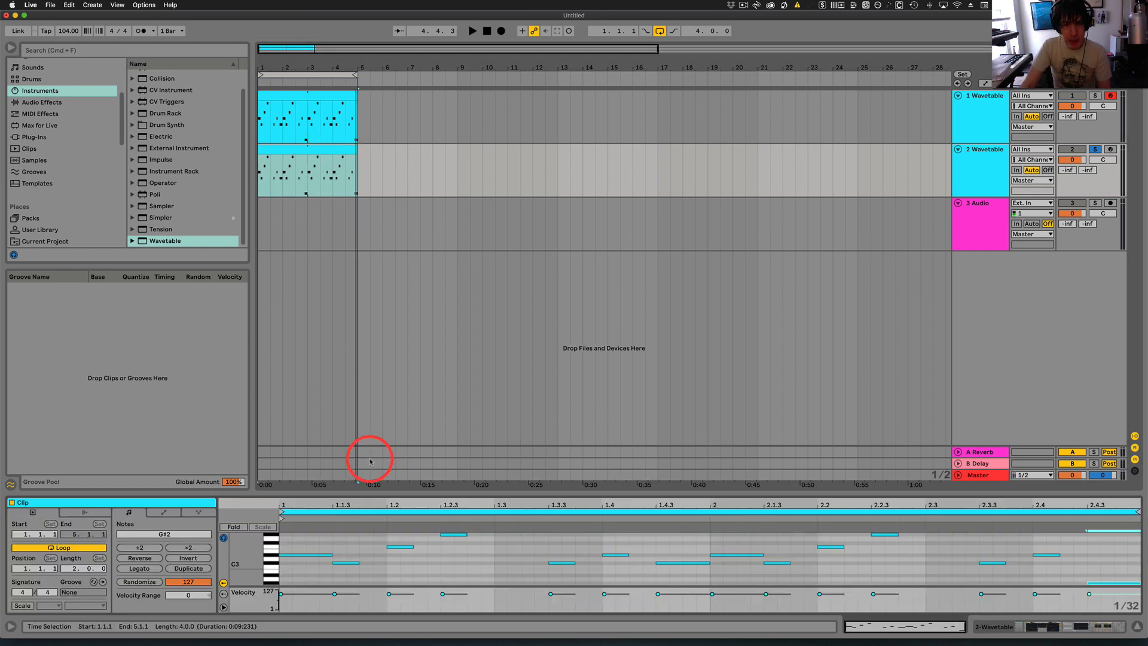
click(310, 531)
click(299, 553)
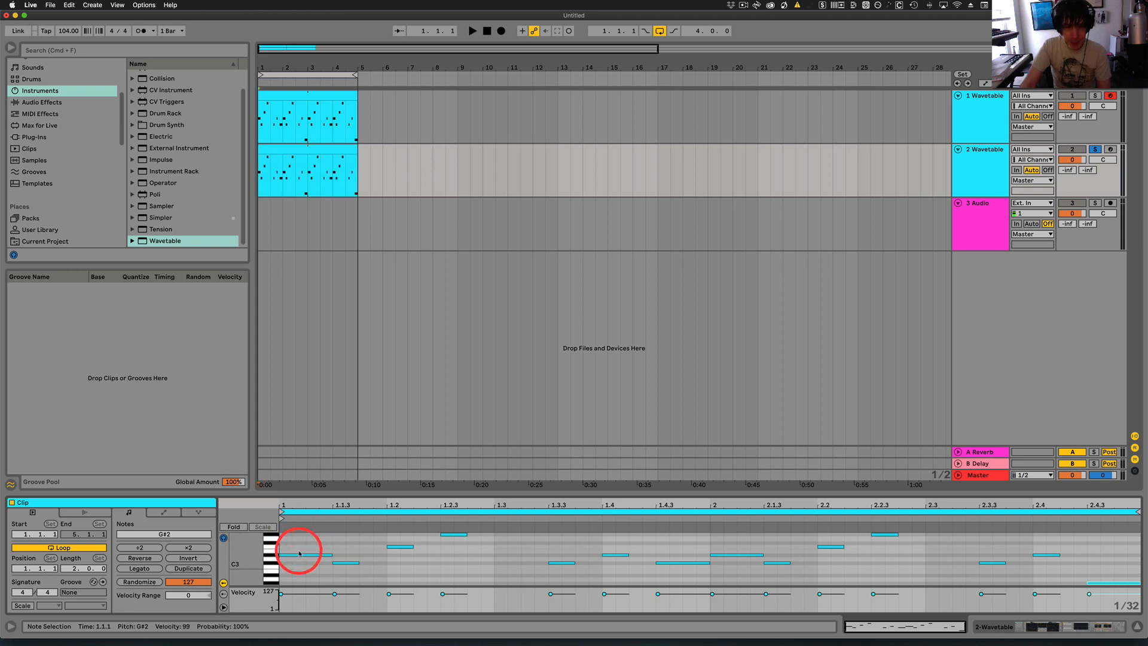
drag(302, 548, 302, 583)
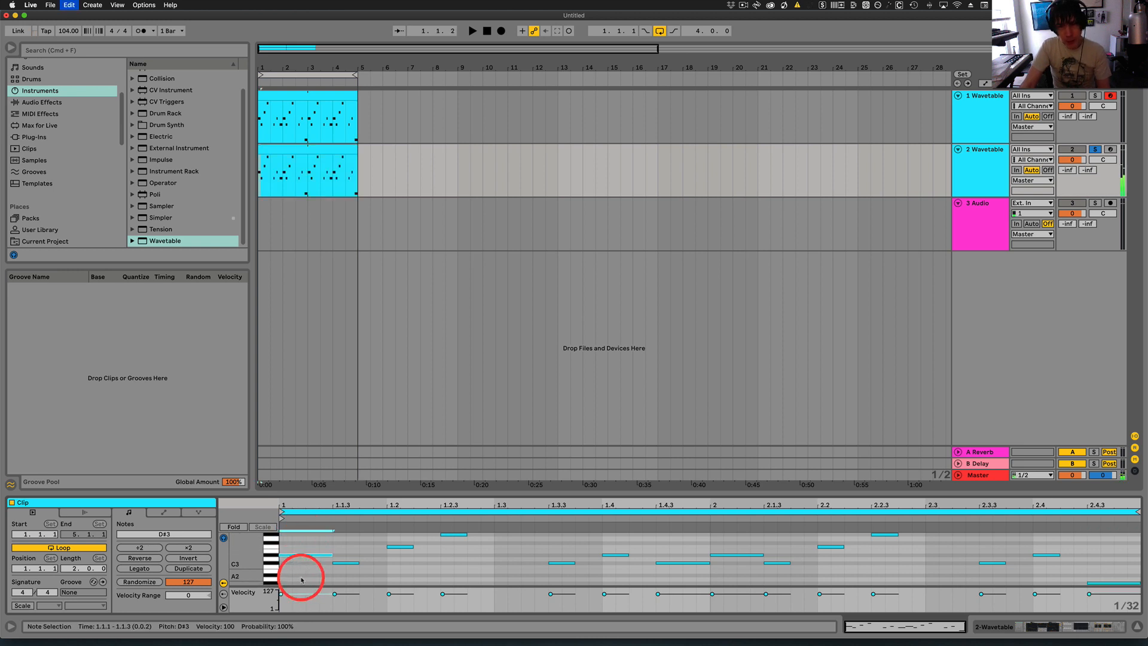
key(super+a)
click(378, 564)
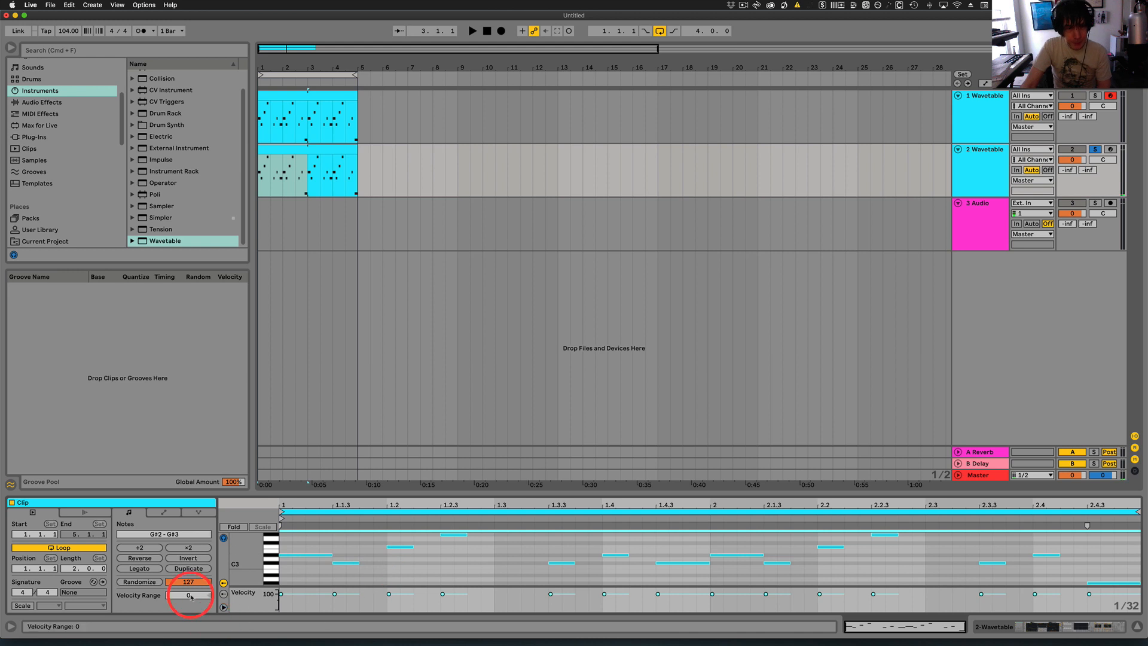
click(140, 558)
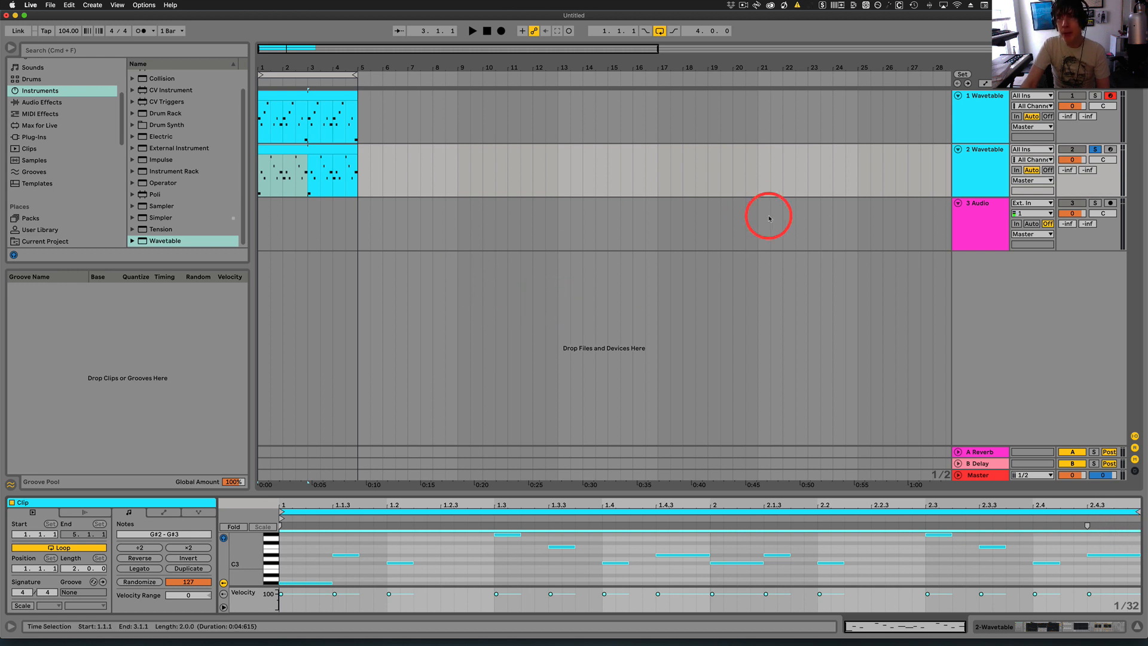
- Unsolo the duplicated Wavetable track with its volume lowered to -12.2 dB, and open the original track's clip
click(1094, 149)
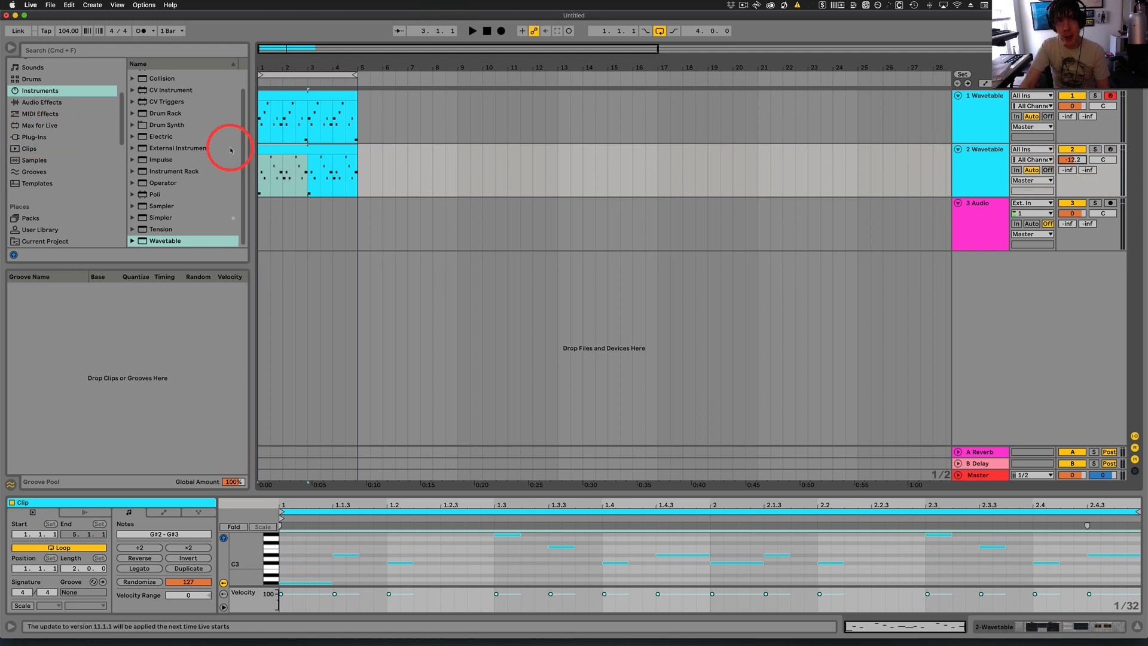
click(304, 96)
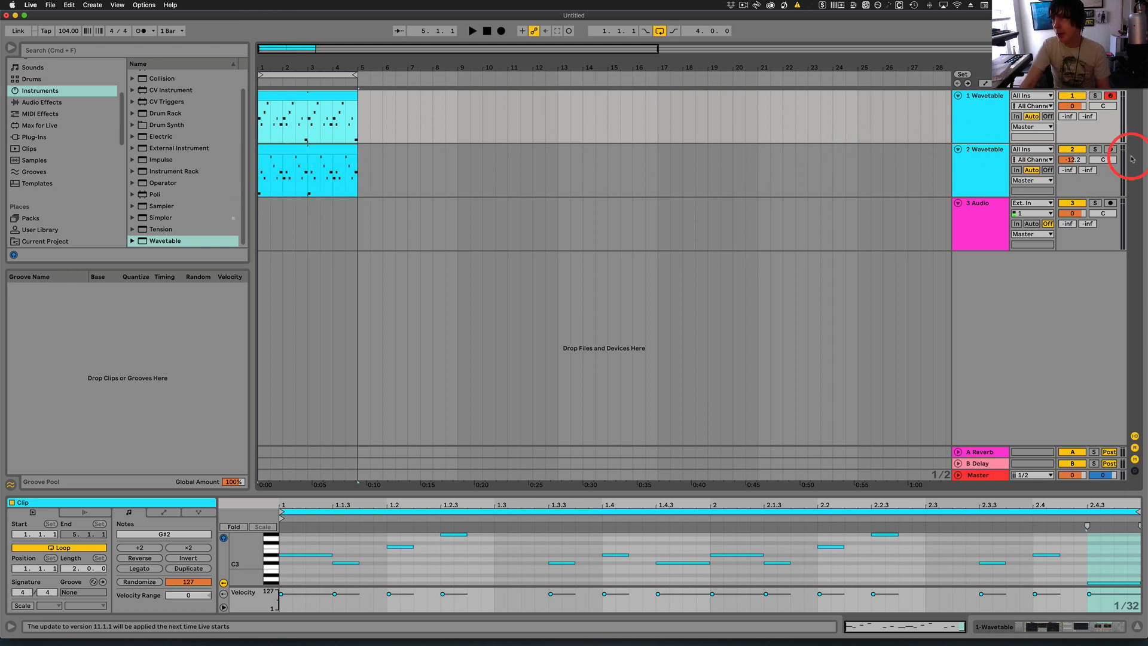
- Play both Wavetable tracks together and set the duplicated track's volume to -12.7 dB
key(space)
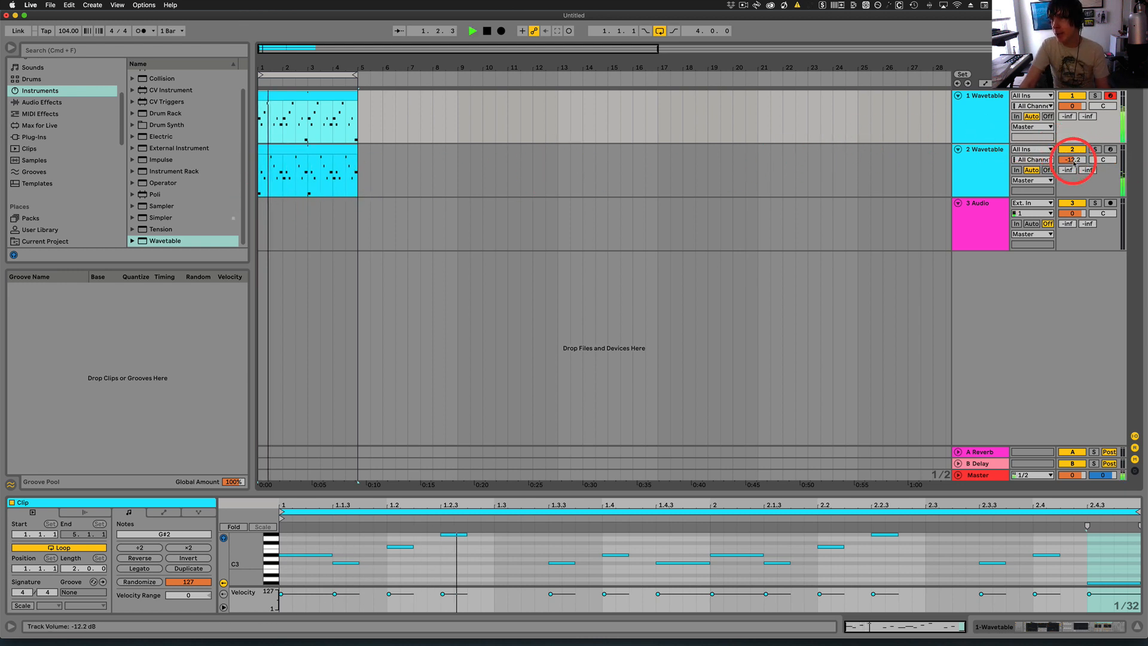
drag(1073, 160, 1073, 157)
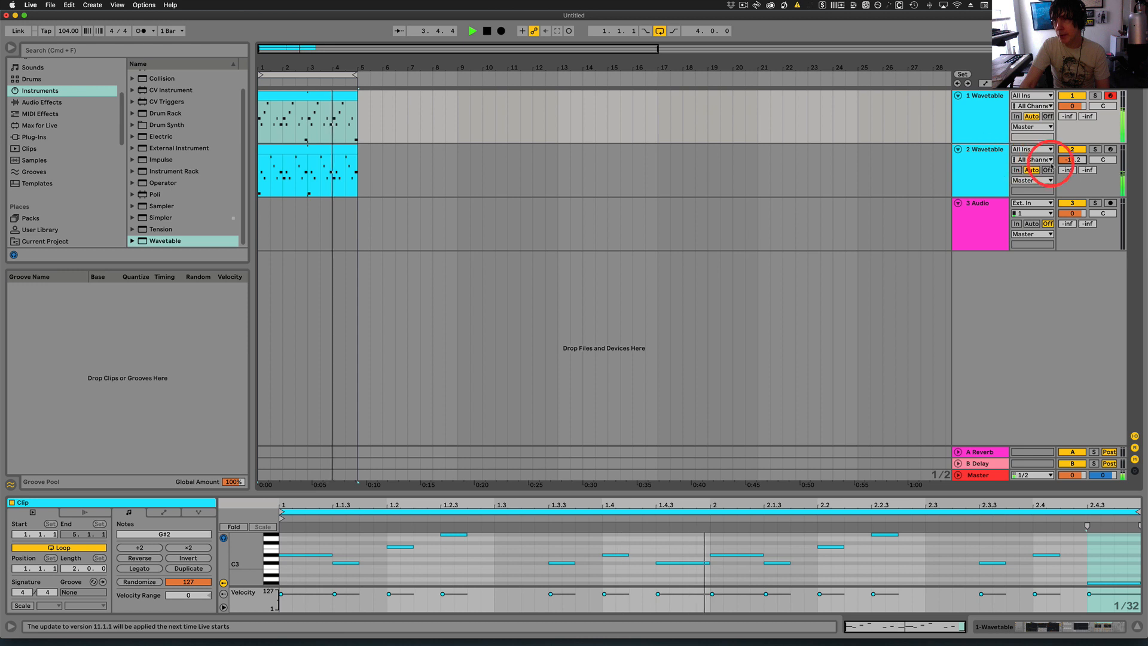
drag(1074, 162, 1074, 159)
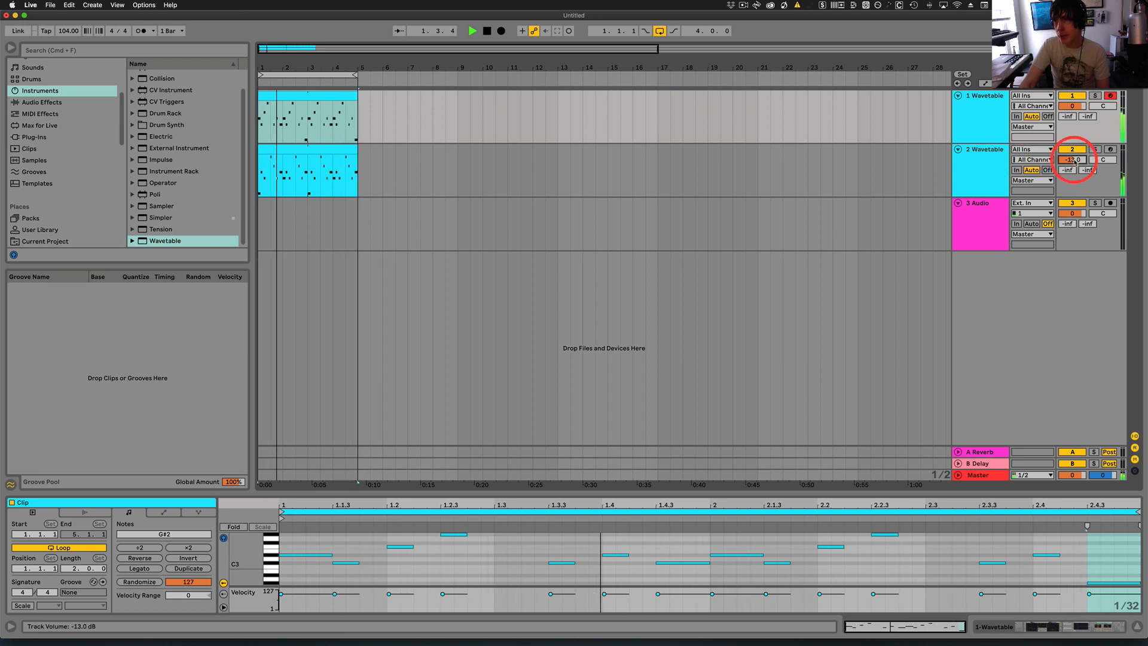
- Solo the duplicated Wavetable track and set its Reverb to a 1.68 s decay time and 26% dry/wet while it plays
click(1094, 150)
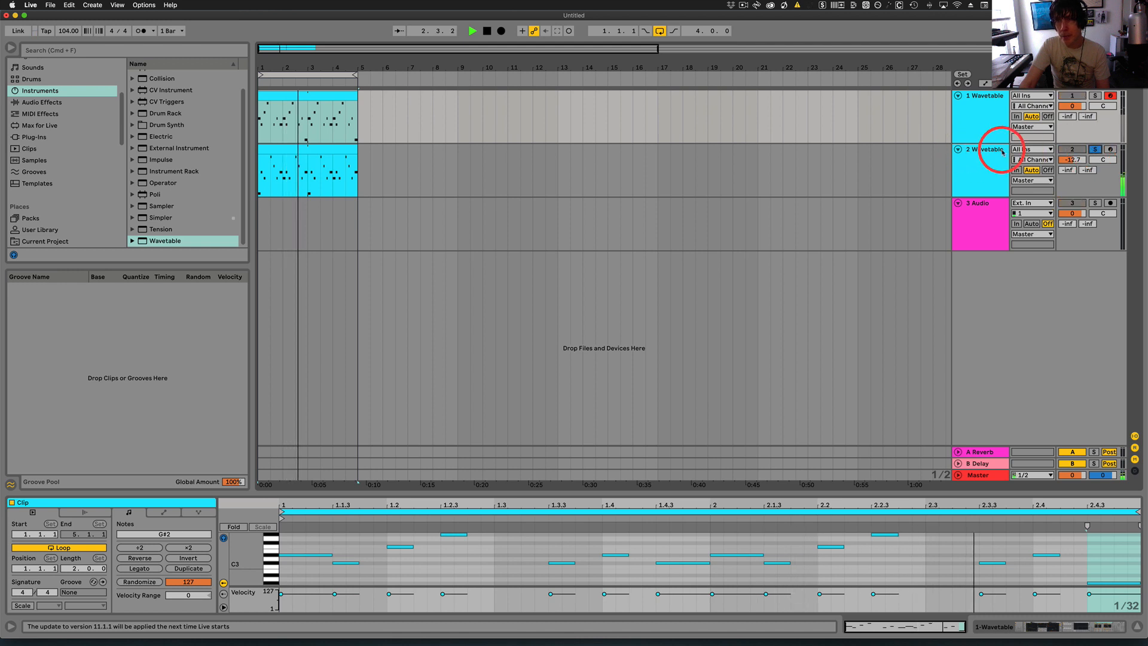
click(967, 149)
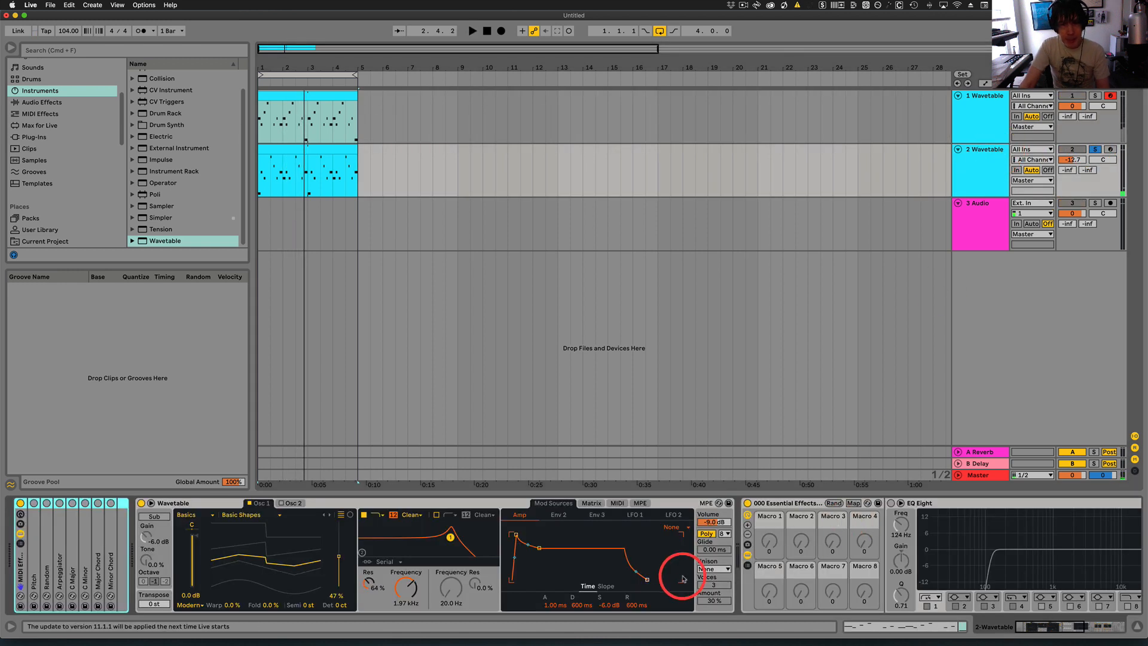
scroll(682, 579, right, 2)
right_click(686, 579)
click(968, 513)
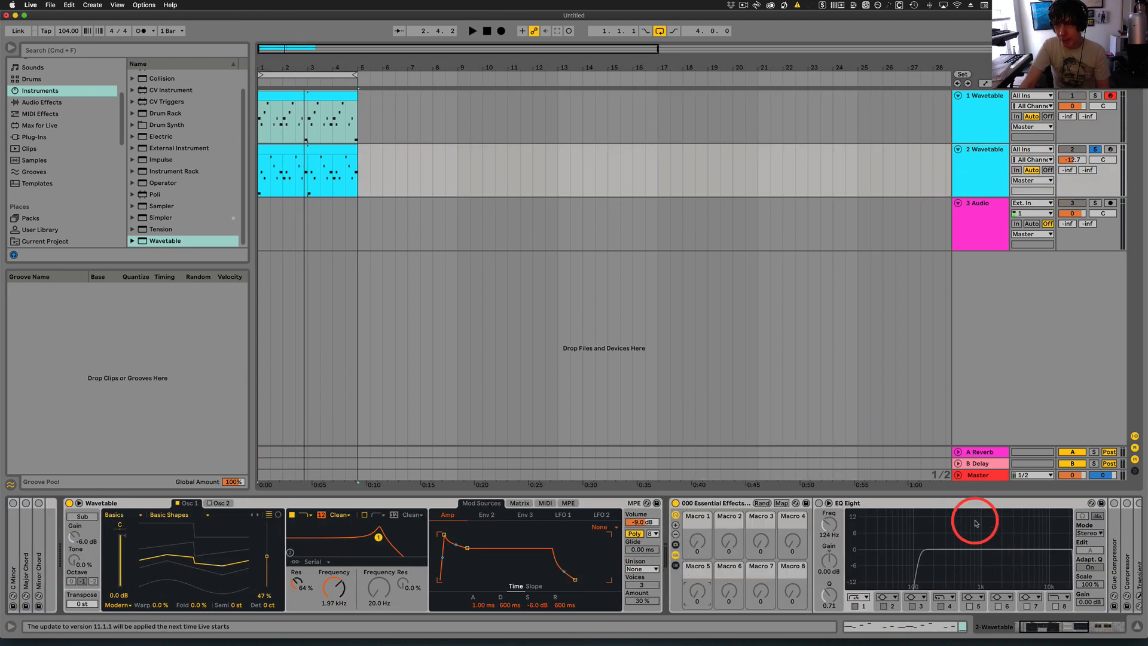
scroll(987, 546, right, 10)
click(999, 586)
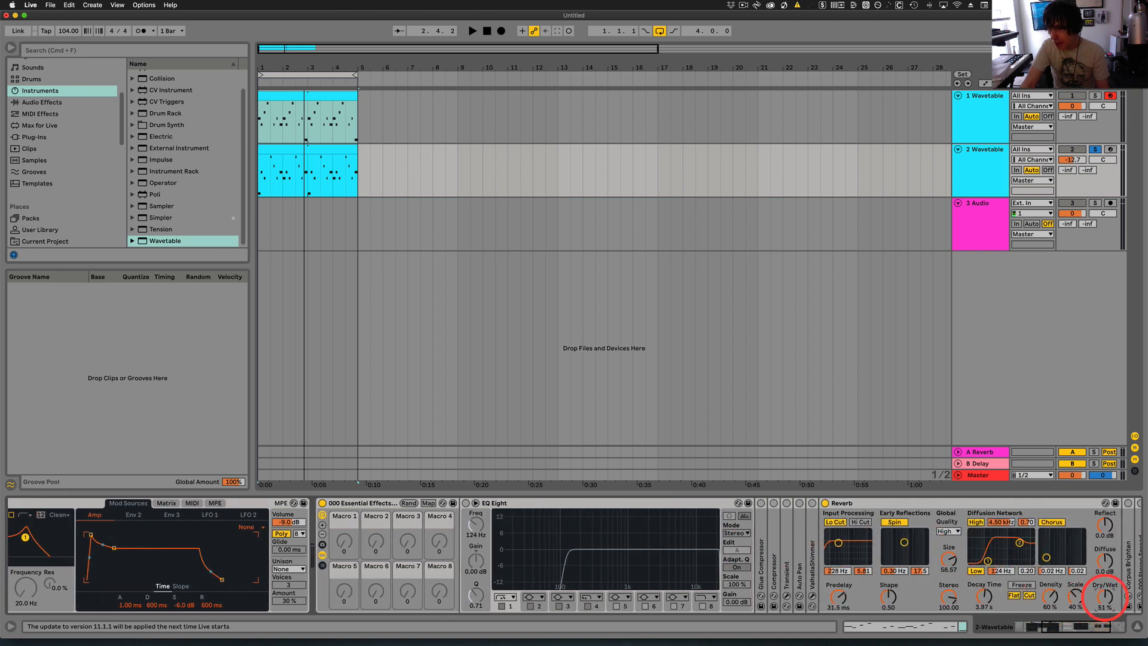
key(space)
drag(983, 595, 983, 599)
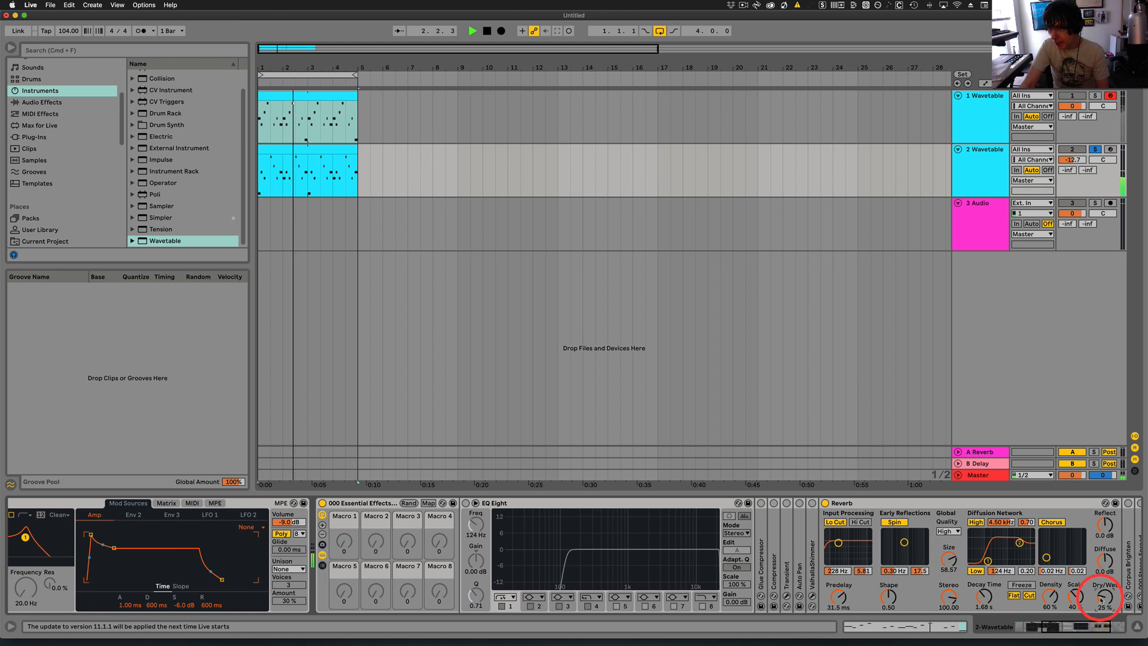
scroll(1064, 563, right, 5)
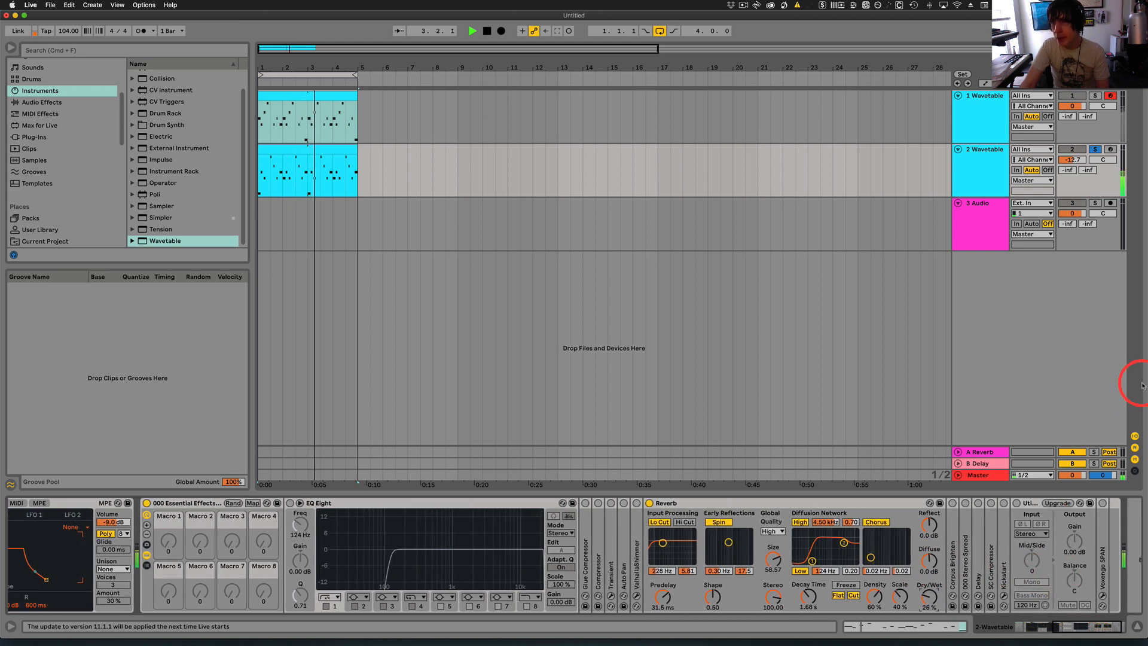
- Unsolo the duplicated Wavetable track, play it with the original and set its volume to -12.6 dB
key(space)
click(1095, 149)
key(space)
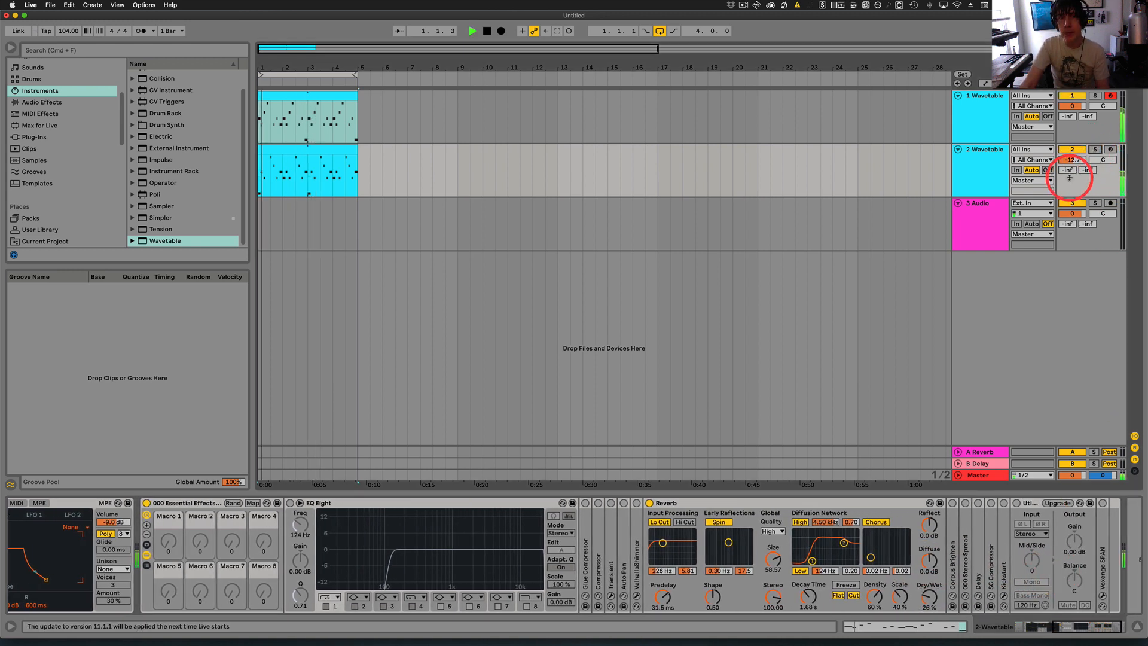
drag(1078, 167, 1076, 163)
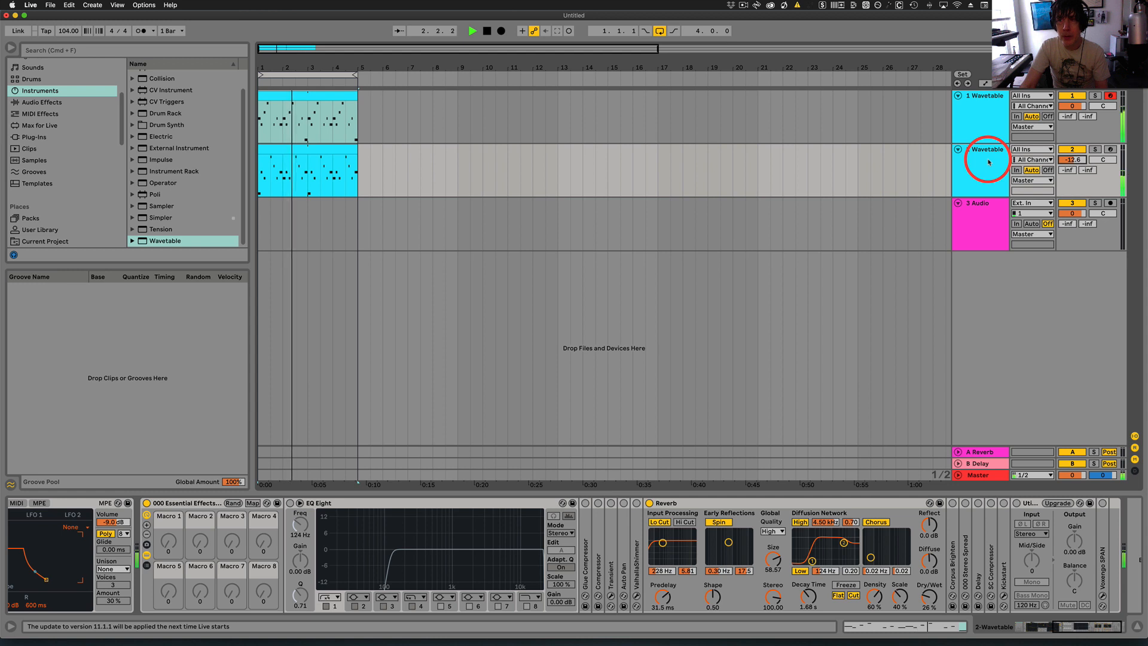
key(space)
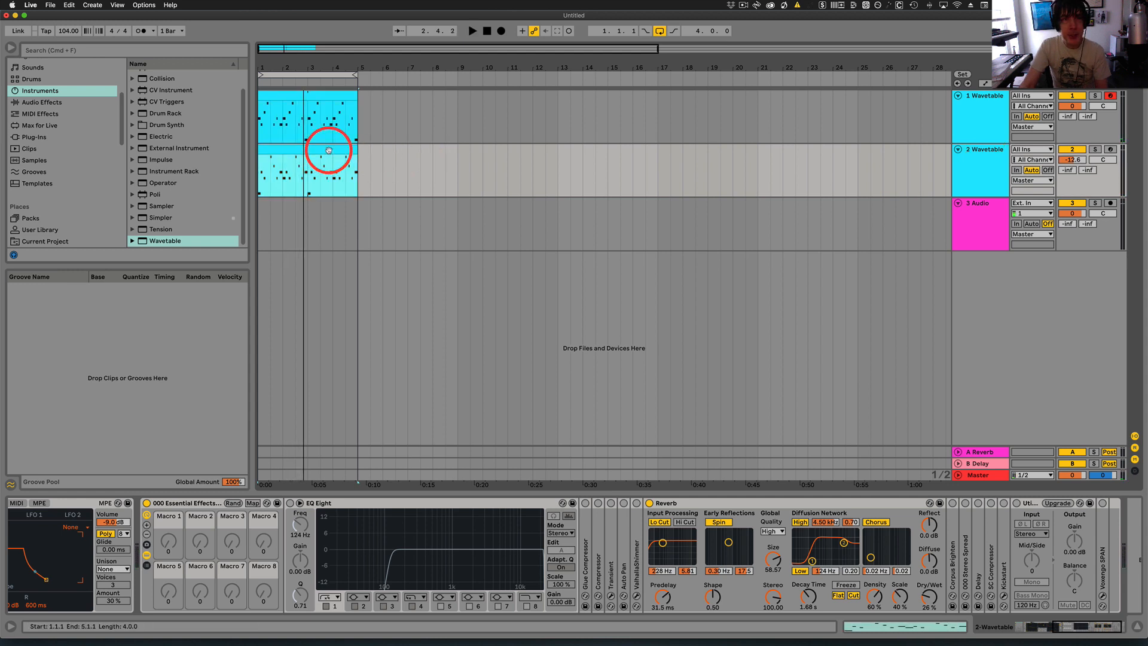
- Set the input of the 3 Audio track to Resampling
click(1053, 268)
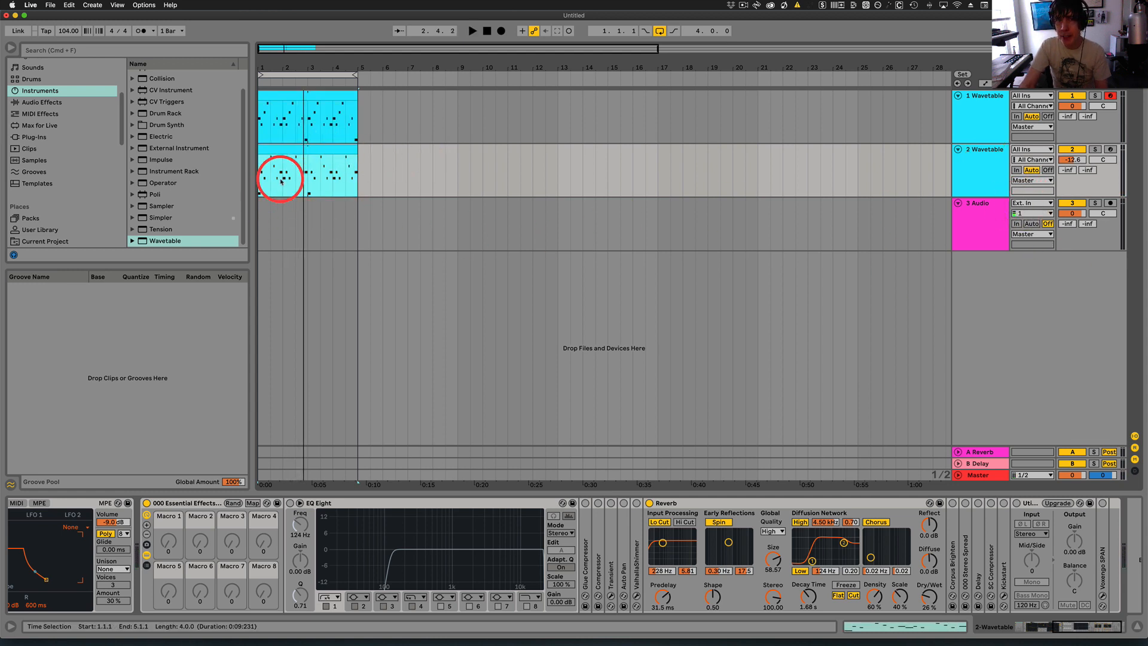
click(1029, 203)
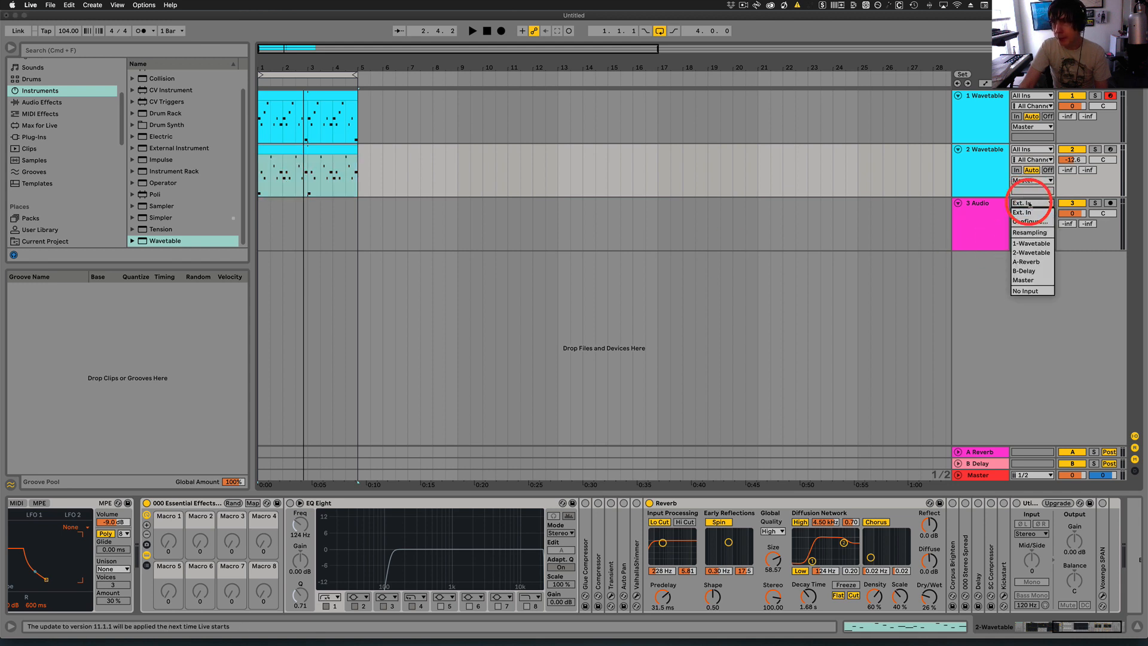
click(1027, 234)
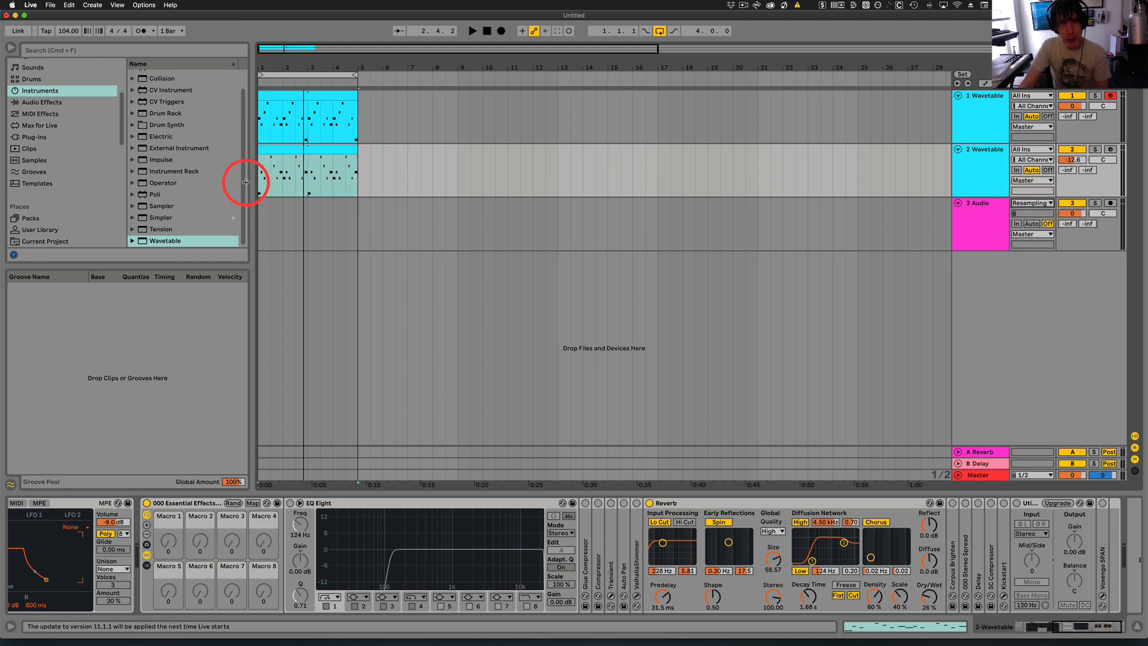
- Record the soloed duplicated Wavetable track onto the armed 3 Audio track from bar 1 for four bars
click(260, 229)
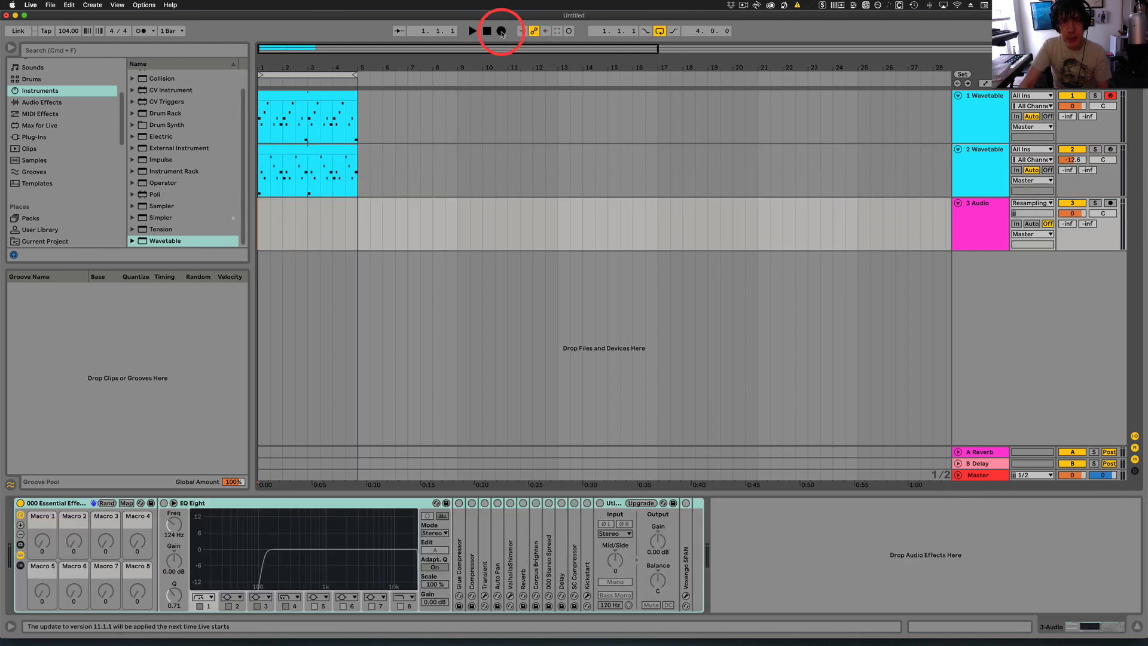
click(502, 32)
click(489, 35)
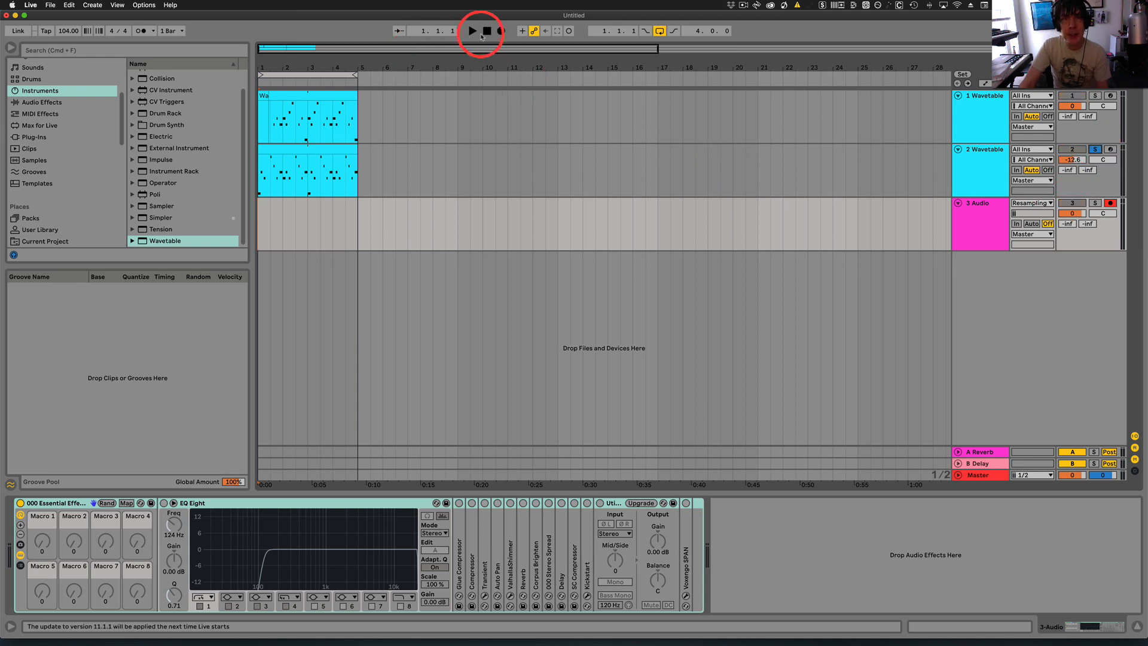
click(501, 31)
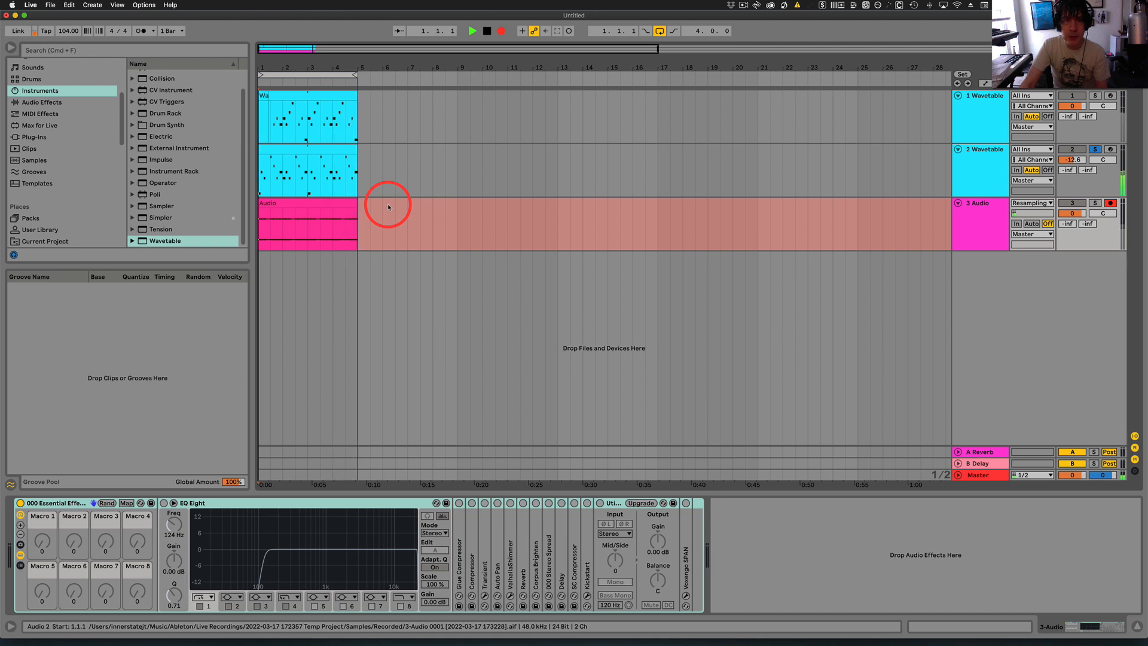
key(space)
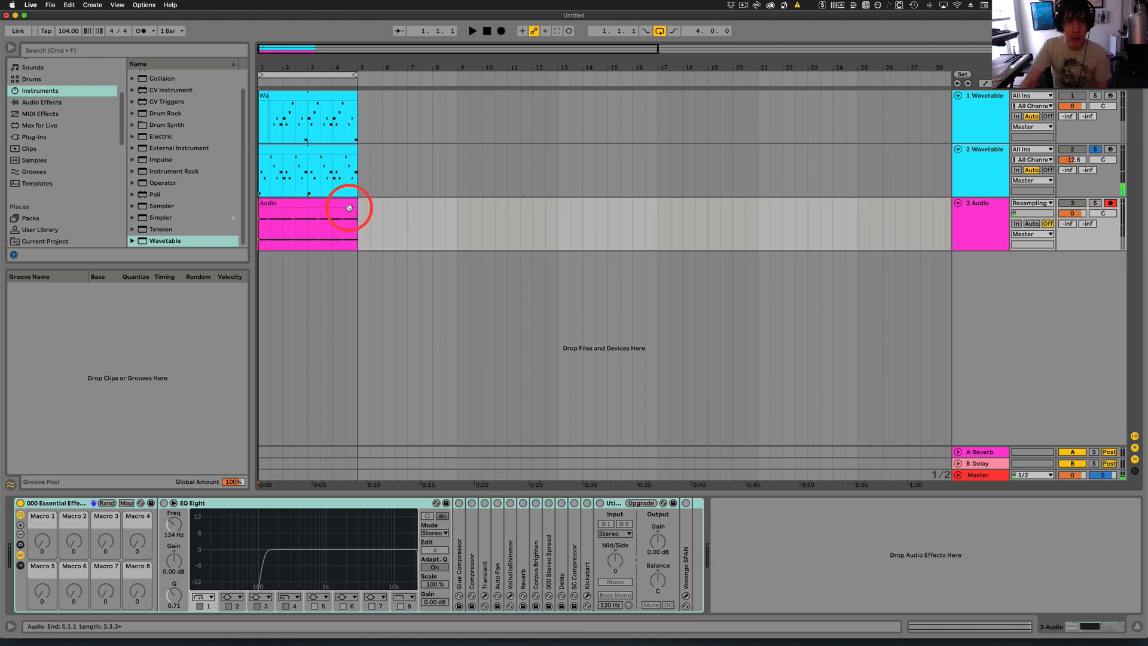
- Reverse the recorded clip on the 3 Audio track and turn on its loop
double_click(281, 205)
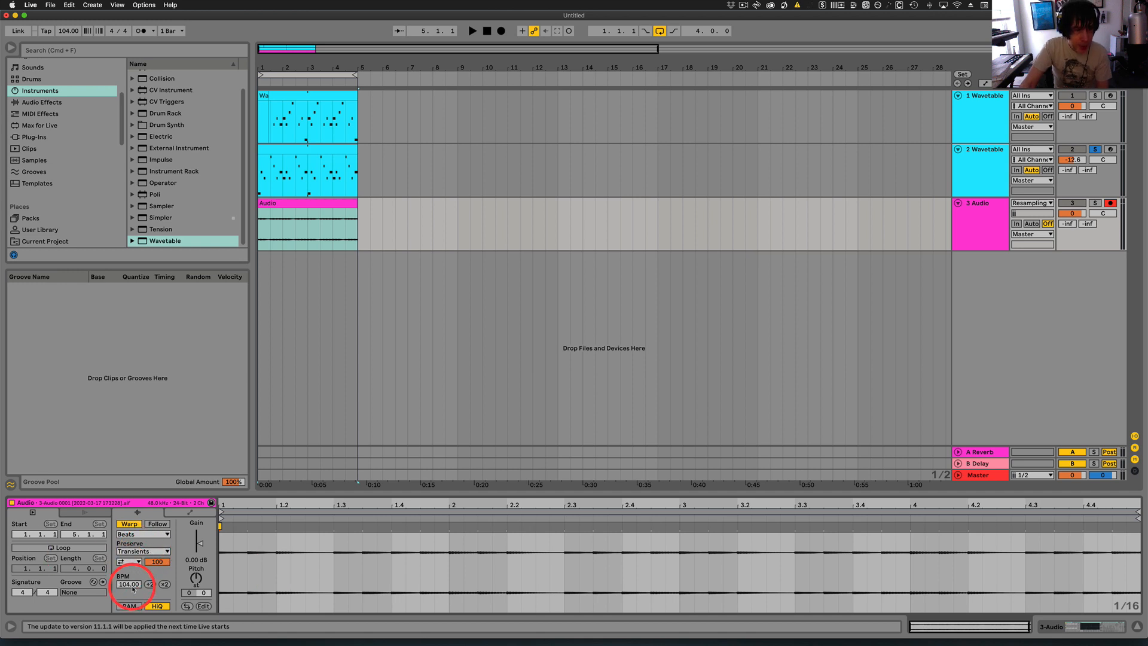
click(59, 547)
click(300, 204)
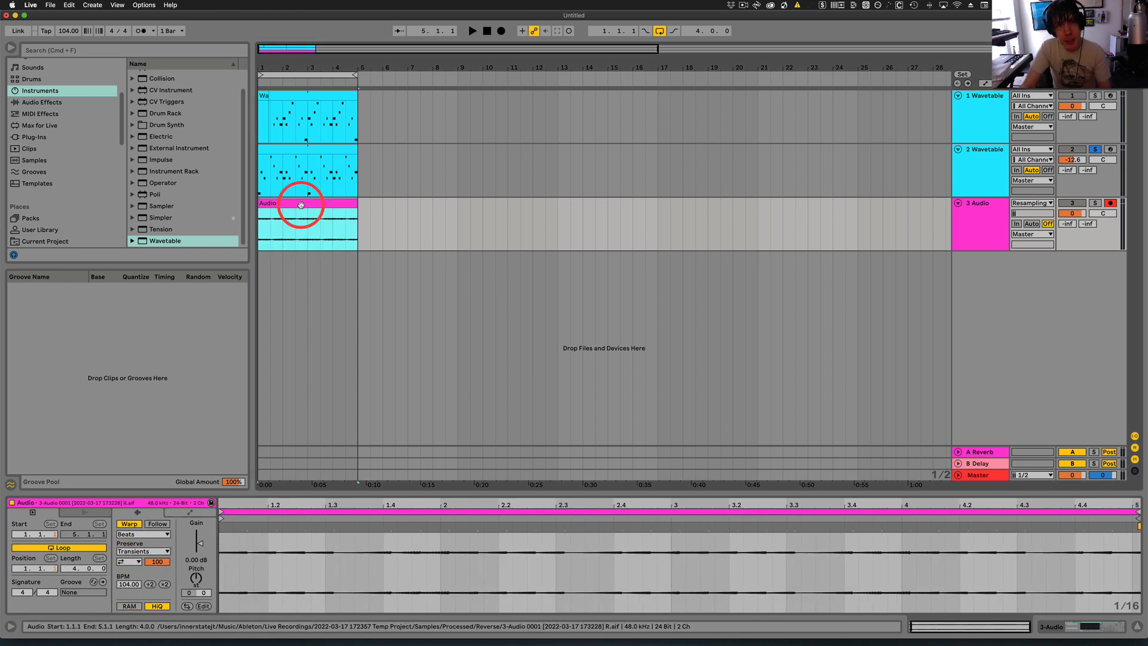
- Solo the 3 Audio track and play the reversed clip, first alone and again with the original Wavetable track soloed too
click(1096, 204)
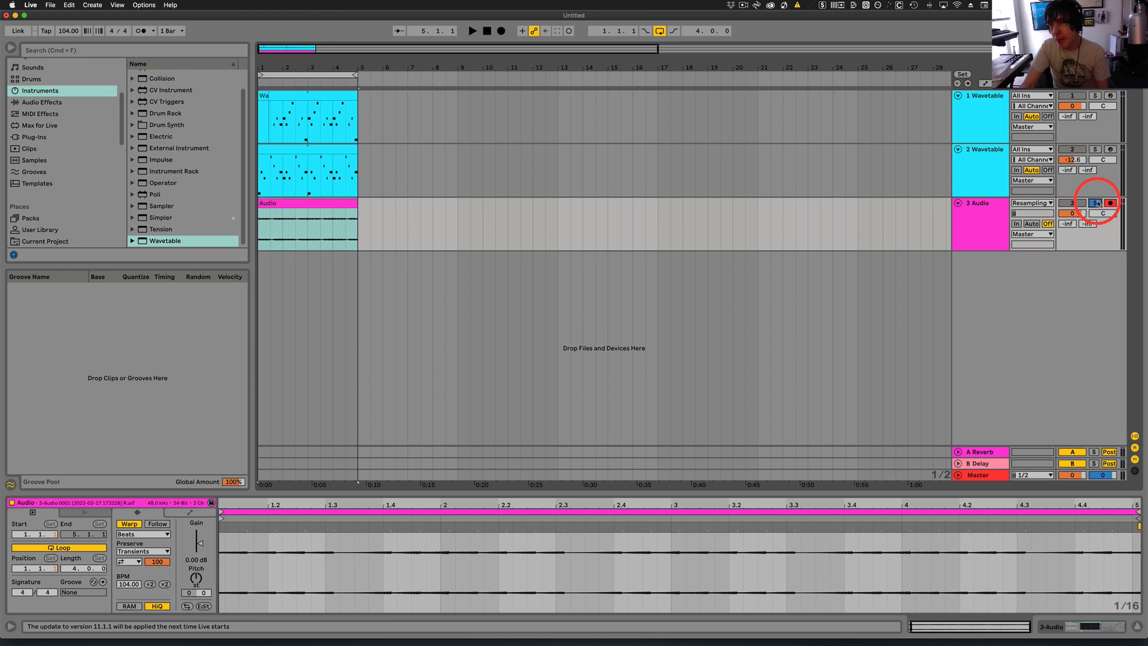
key(space)
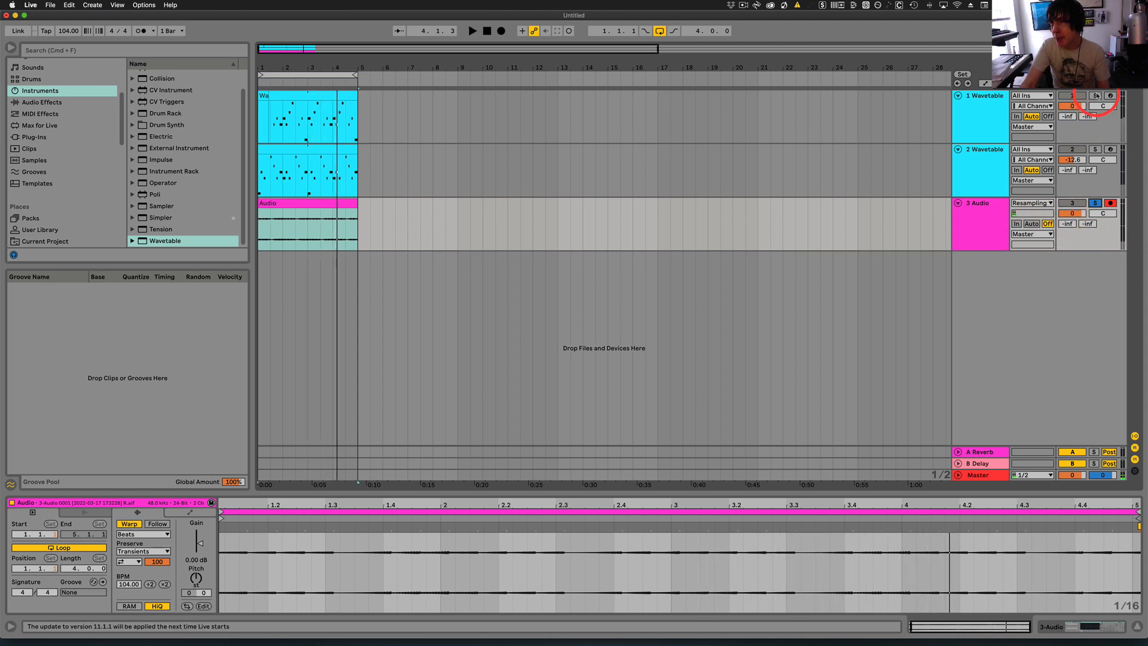
key(space)
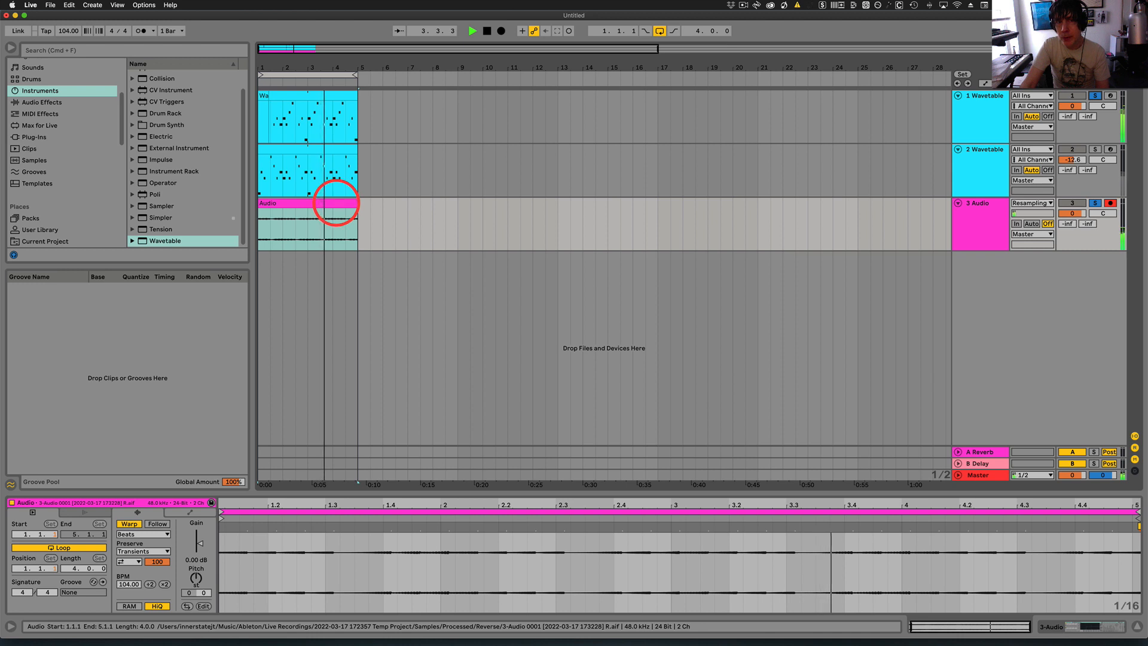
key(space)
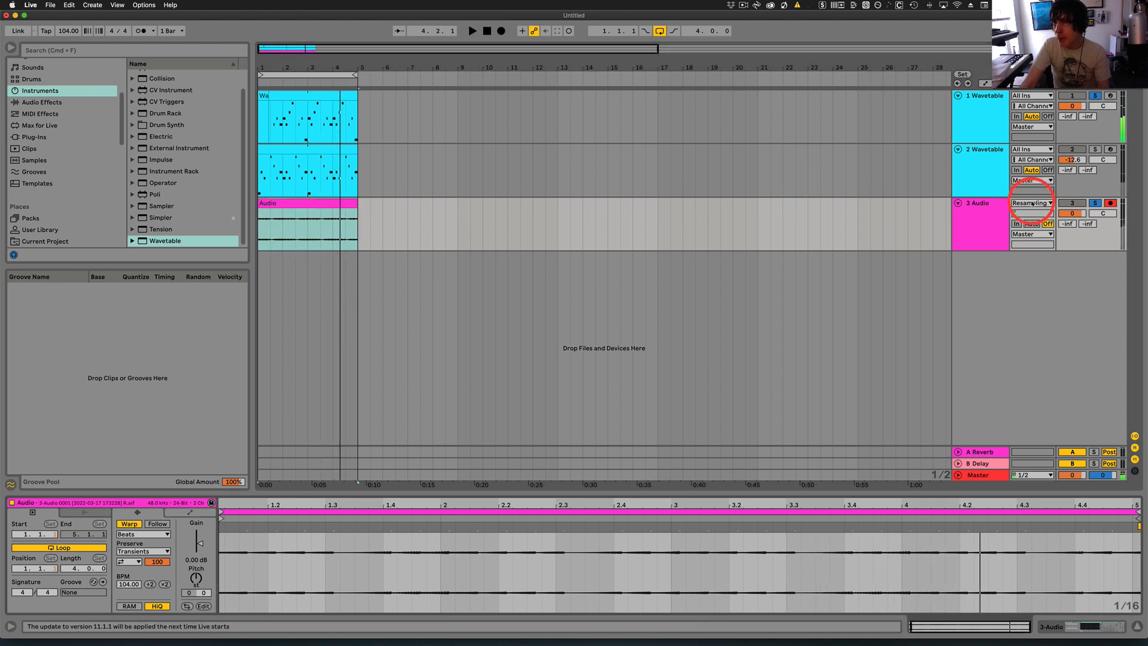
- Raise the reversed audio clip's gain to 8.31 dB and play it against the original melody
click(294, 203)
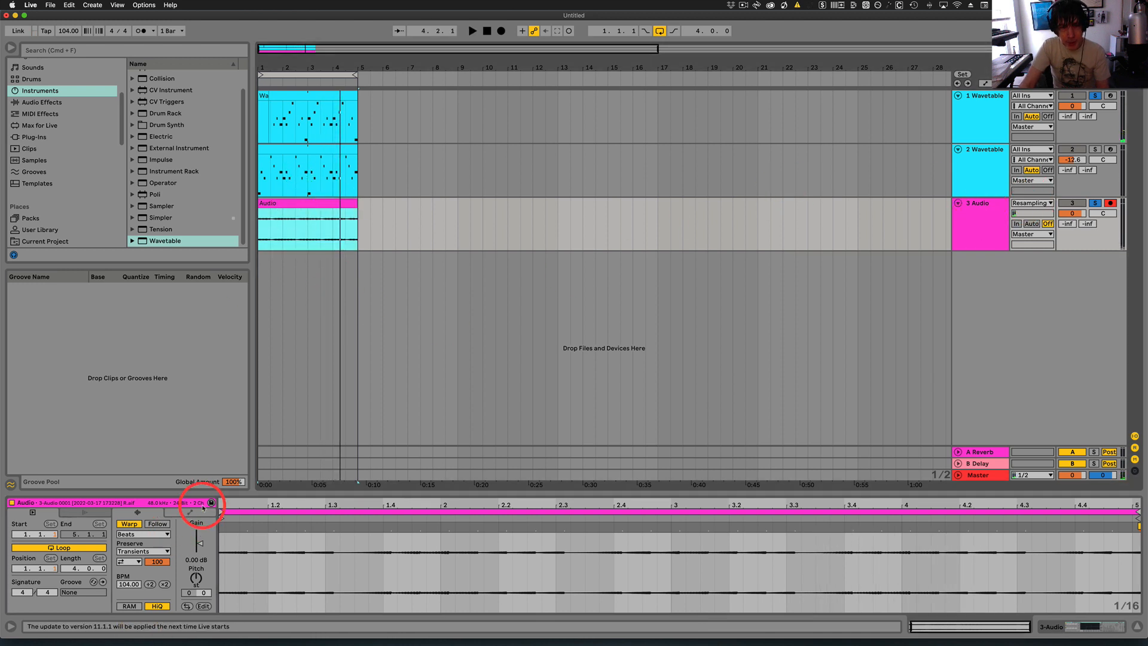
drag(198, 543, 199, 538)
key(space)
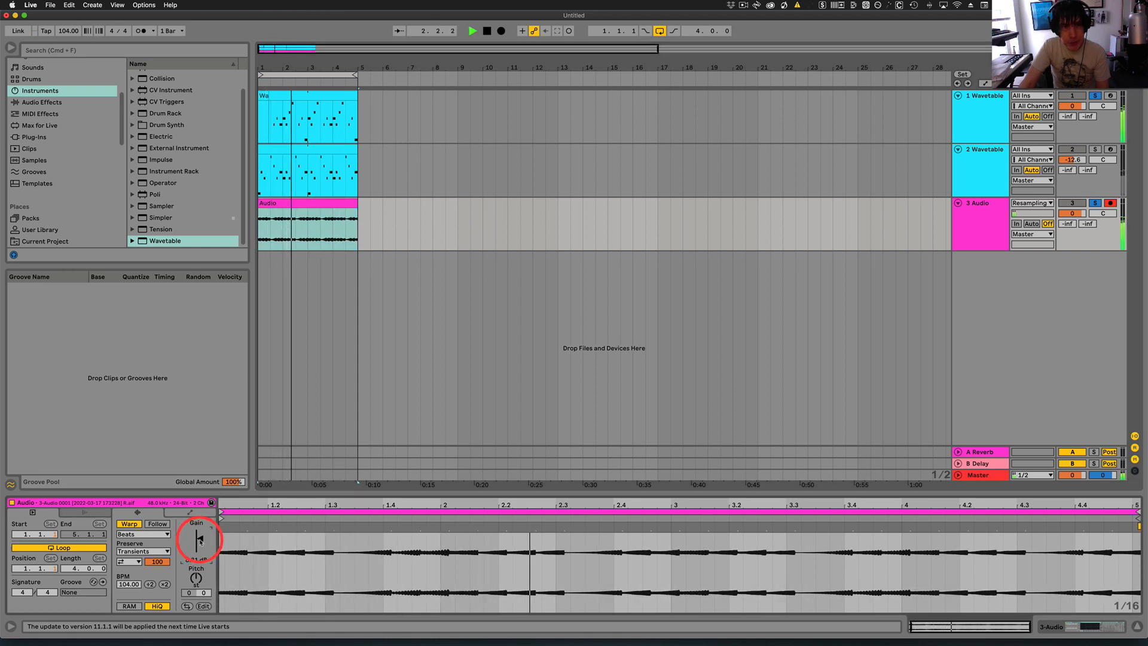
key(space)
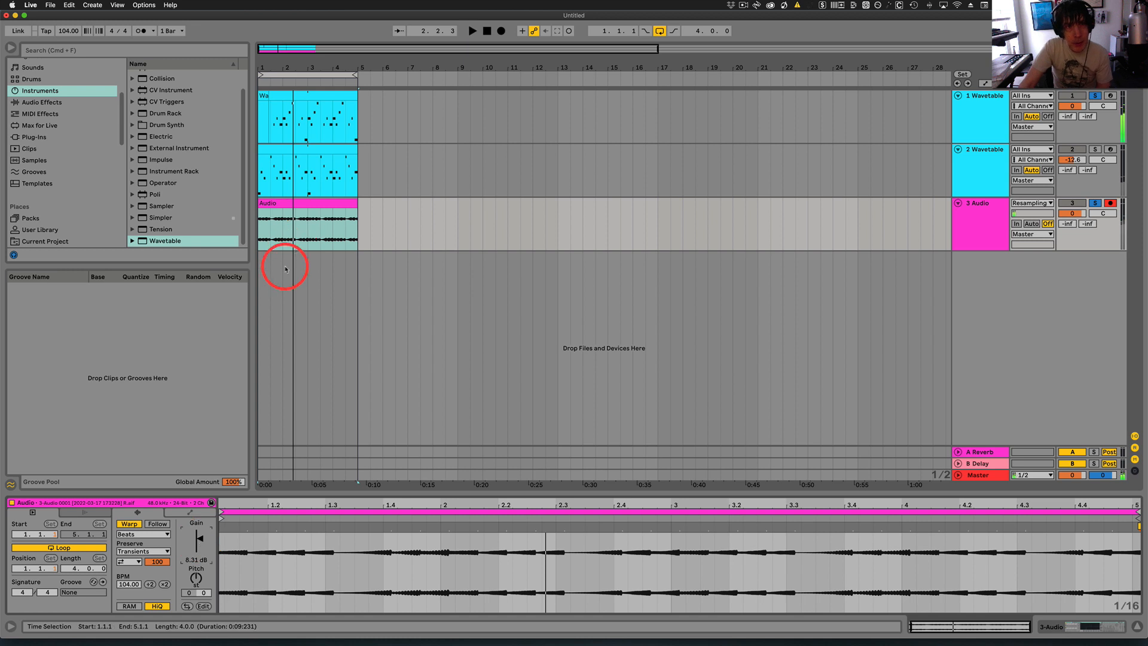
- Set the 3 Audio track's volume to -6.5 dB while playing it with the original melody, and show the audio track's devices
click(269, 96)
key(space)
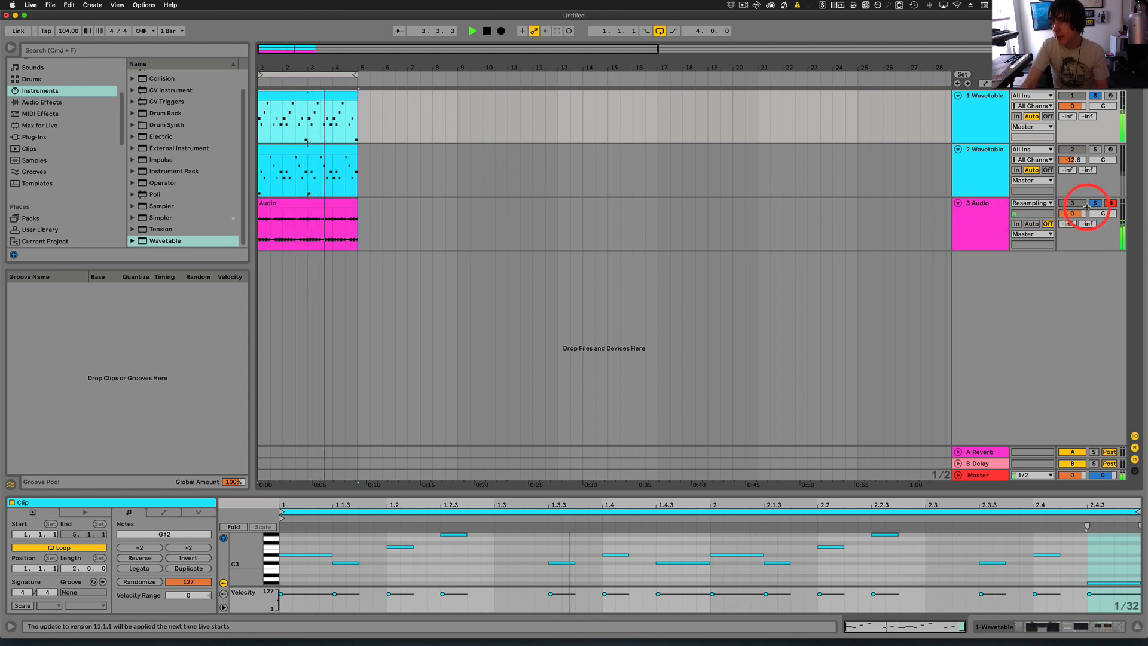
mouse_move(1072, 213)
mouse_down()
mouse_move(1075, 231)
mouse_move(1072, 214)
mouse_up()
click(985, 206)
key(space)
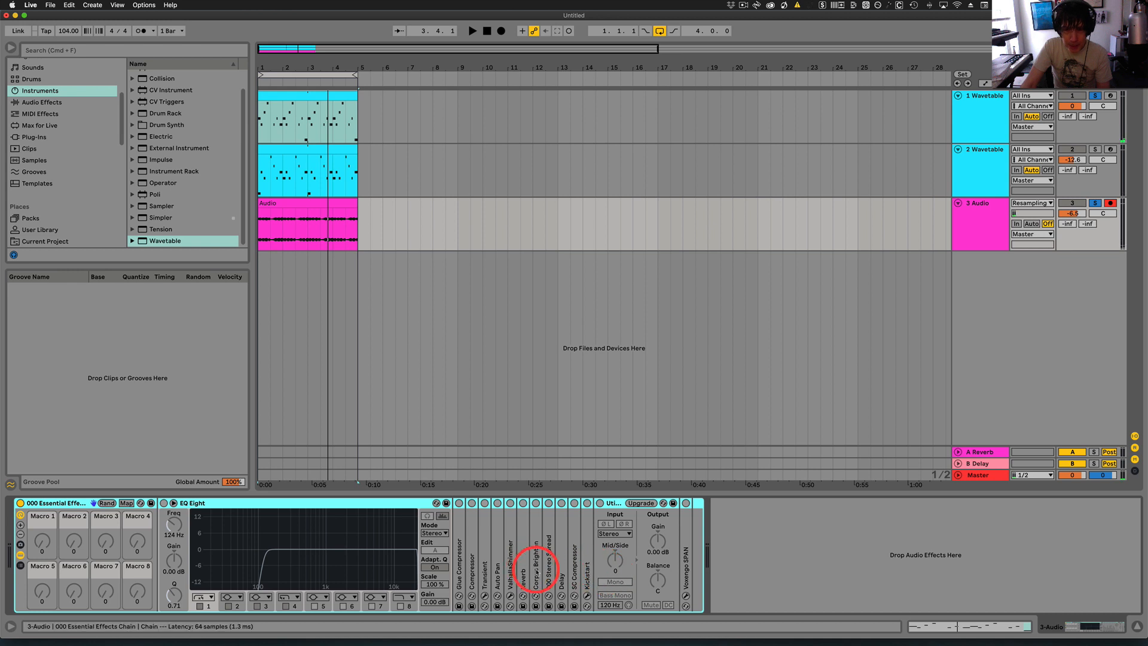
- Search the audio effects for "pan", add Auto Pan to the 3 Audio track, switch it on and start playback
scroll(192, 146, up, 2)
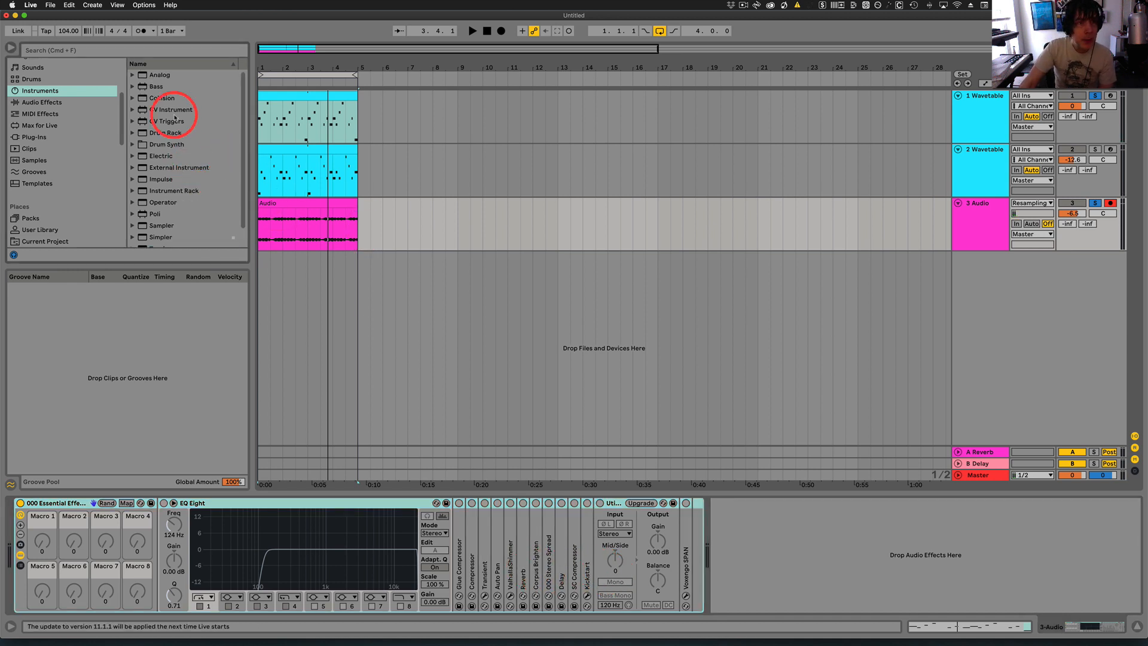
scroll(73, 156, up, 1)
click(47, 108)
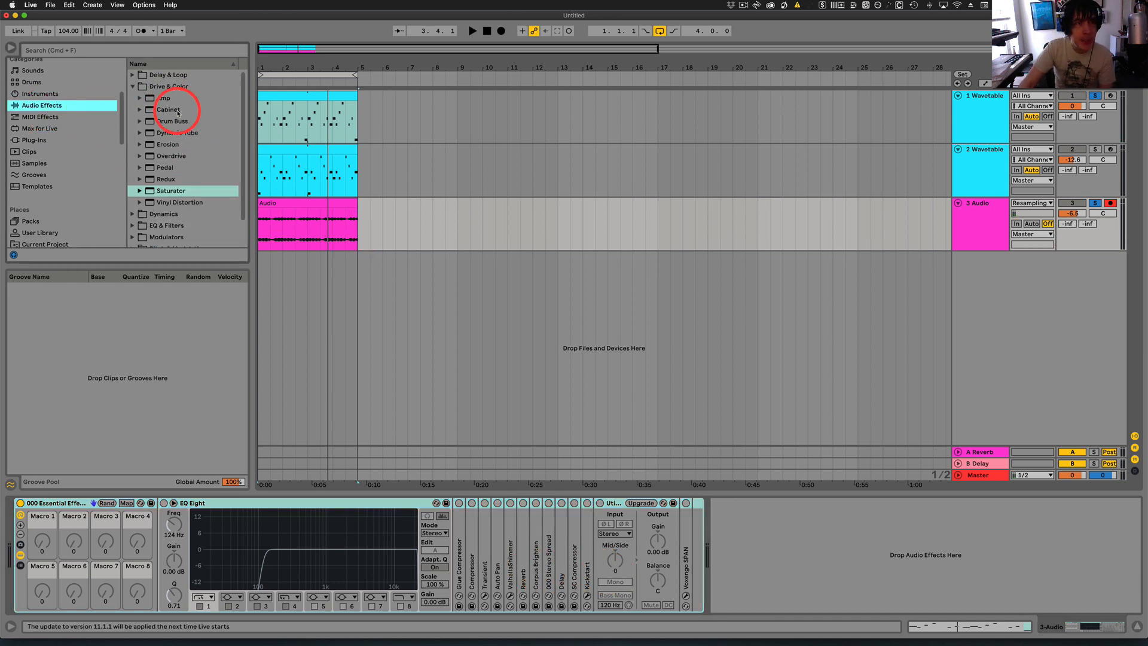
key(super+f)
text(pan)
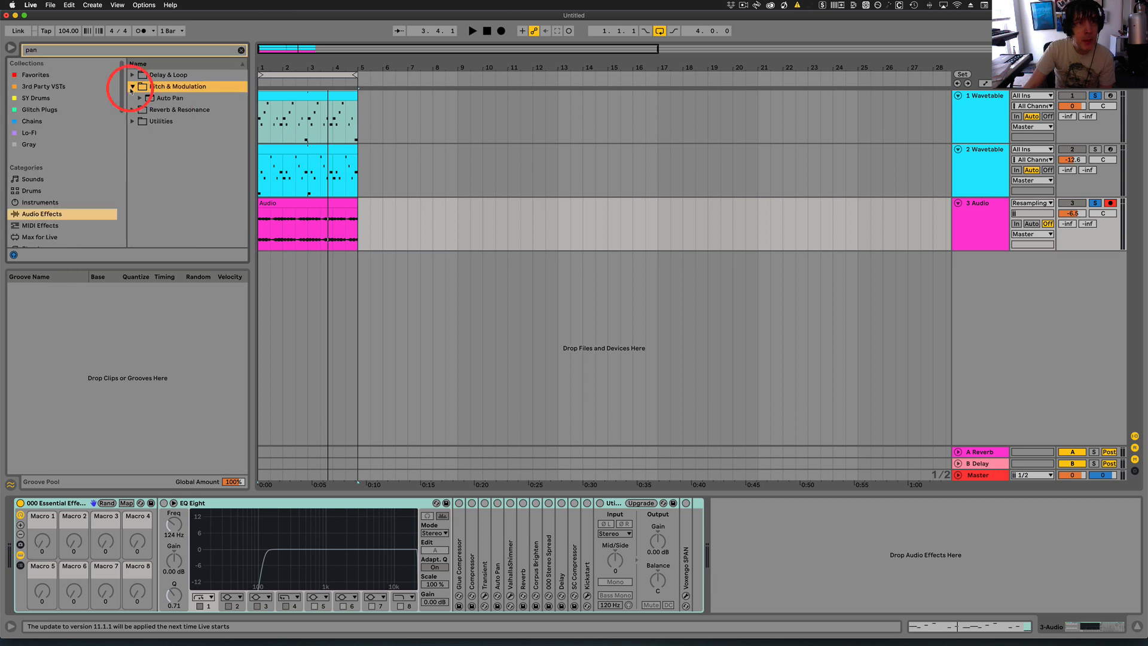
mouse_move(149, 99)
mouse_down()
mouse_move(692, 467)
mouse_move(738, 553)
mouse_move(784, 289)
mouse_move(780, 230)
mouse_up()
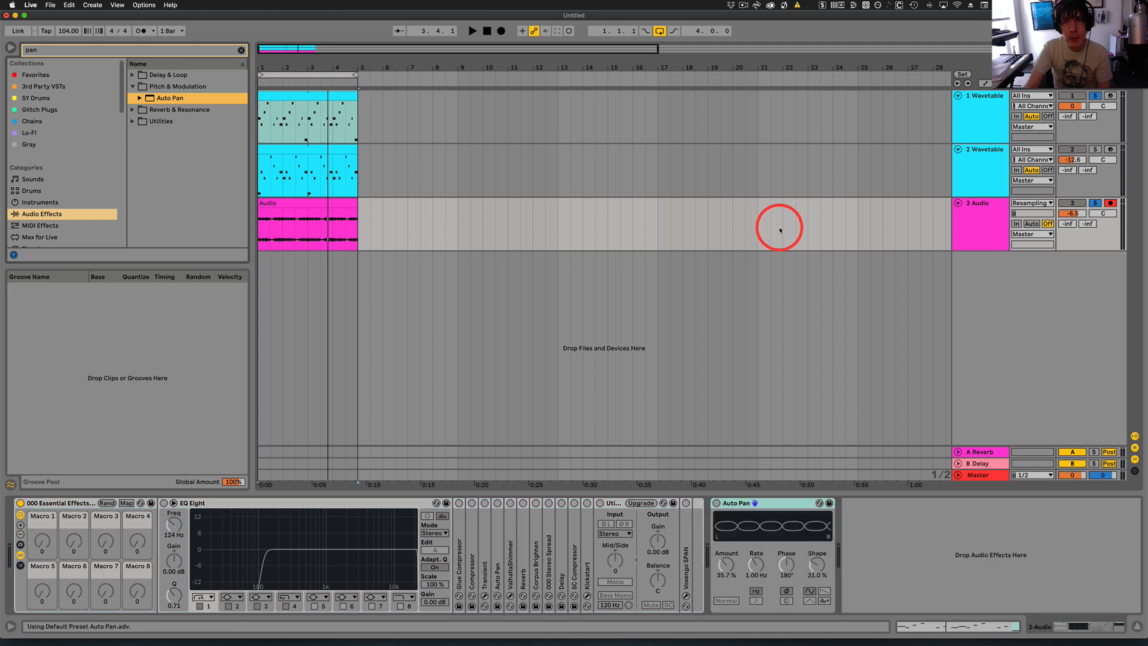
click(716, 502)
key(space)
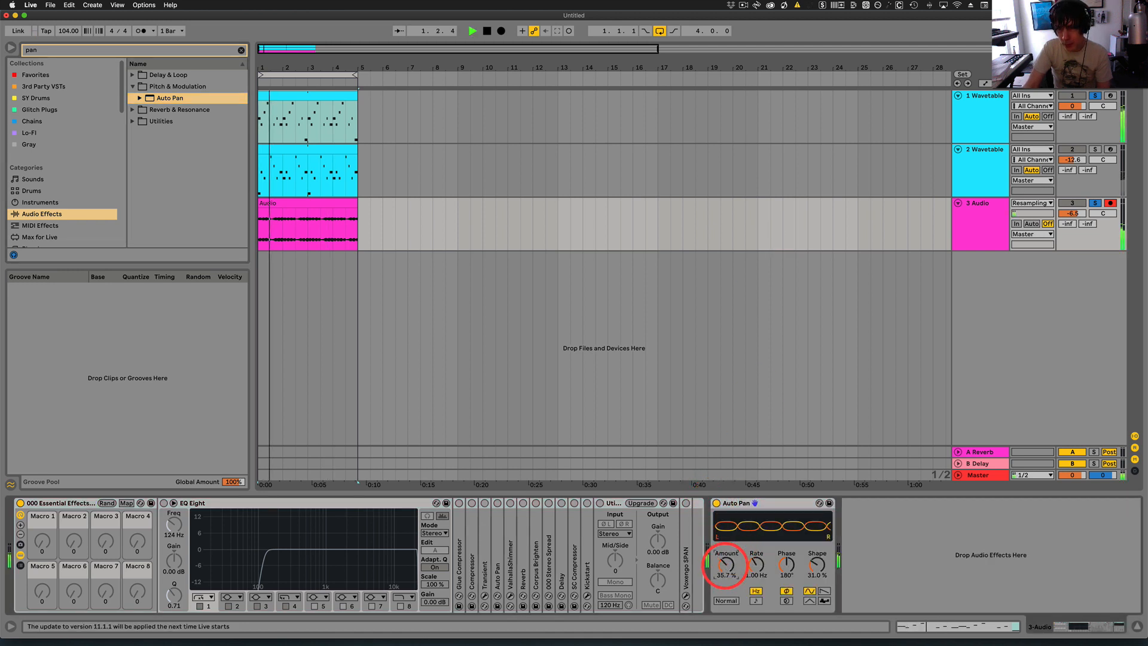
- Set the Auto Pan to Amount 73.8 %, Rate 0.38 Hz and Shape 41.3 % during playback, and stop playback
drag(725, 564, 725, 566)
drag(748, 569, 815, 567)
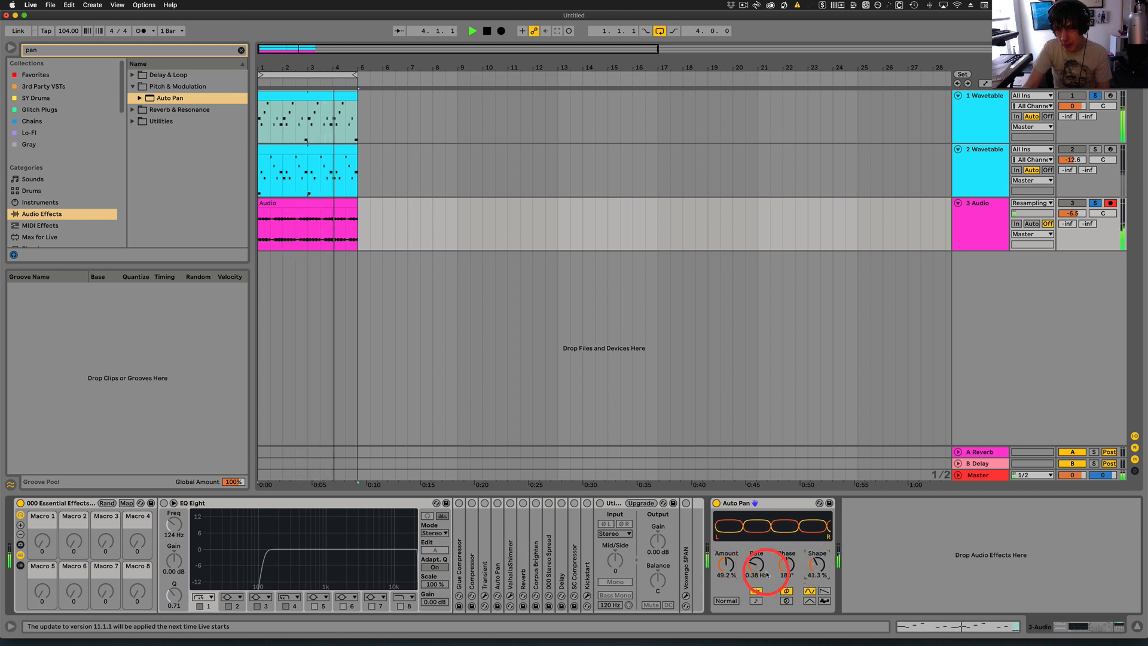
drag(730, 563, 730, 562)
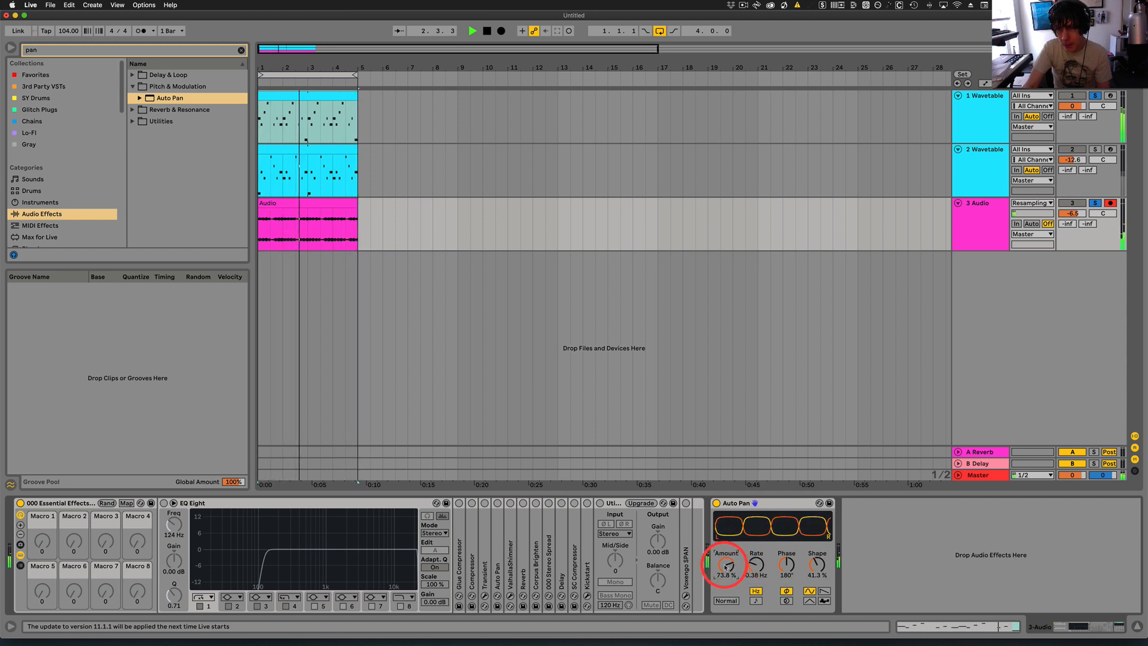
key(space)
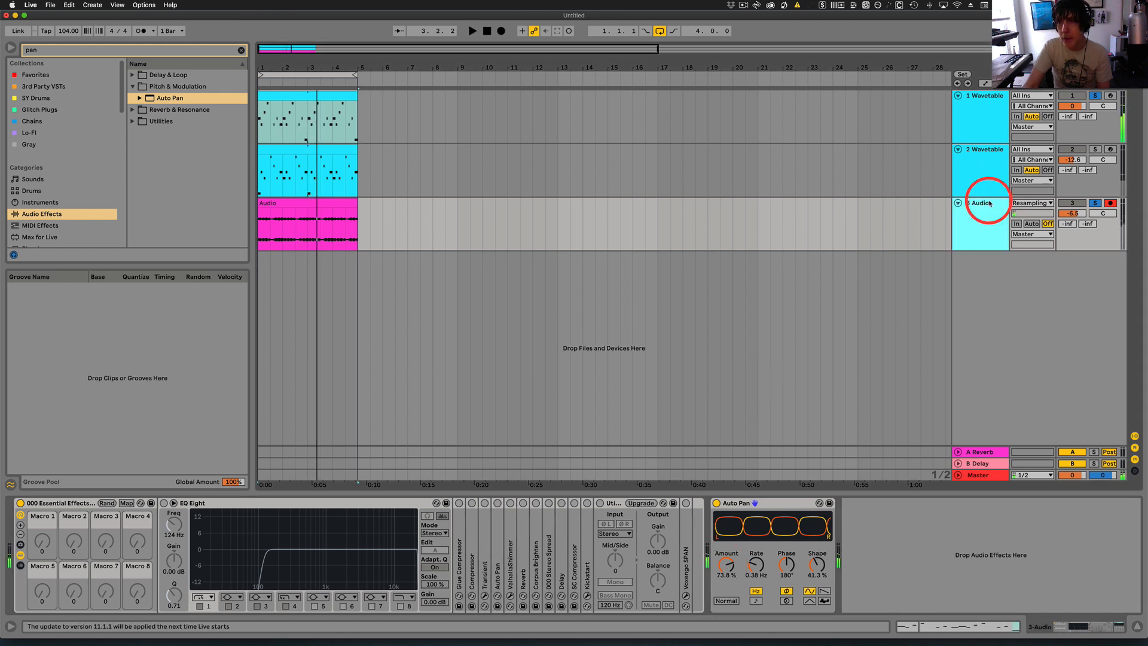
- Switch on EQ Eight on the 3 Audio track with its low cut at 499 Hz, and audition the track soloed
click(163, 503)
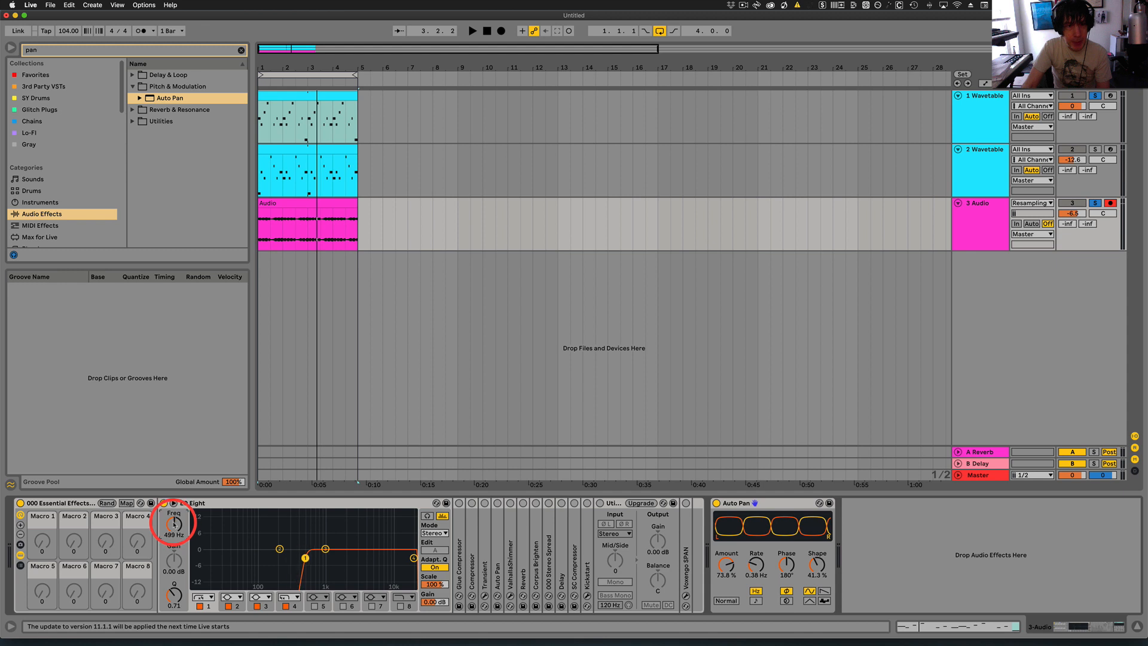
key(space)
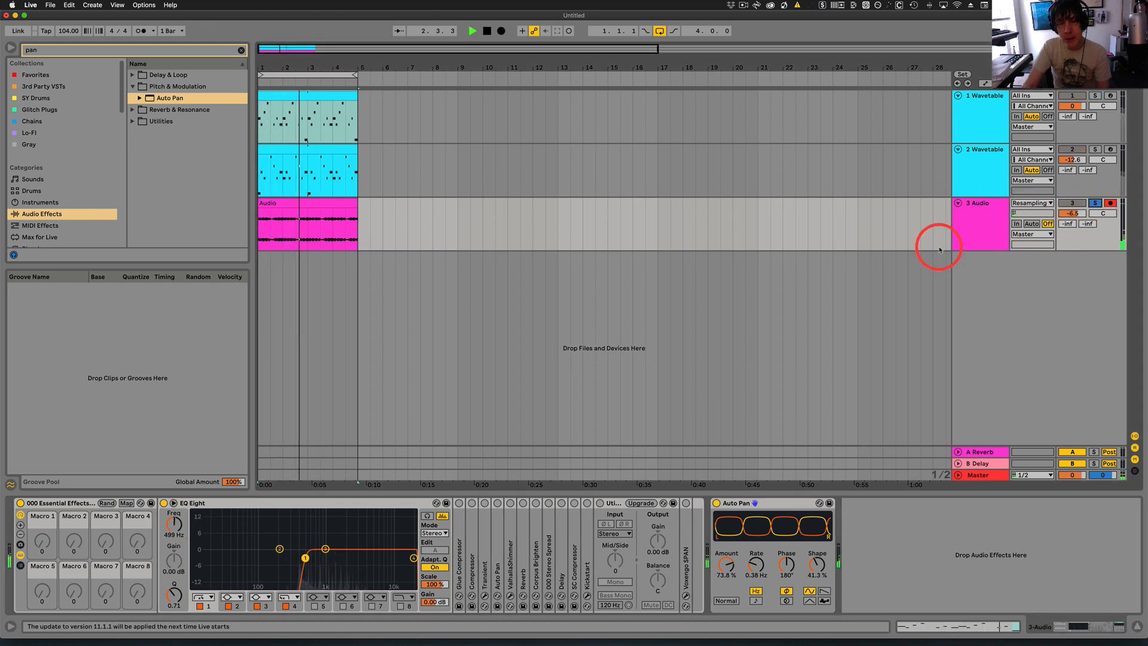
key(space)
- Open the reversed audio clip and set its warp mode to Complex Pro
click(301, 202)
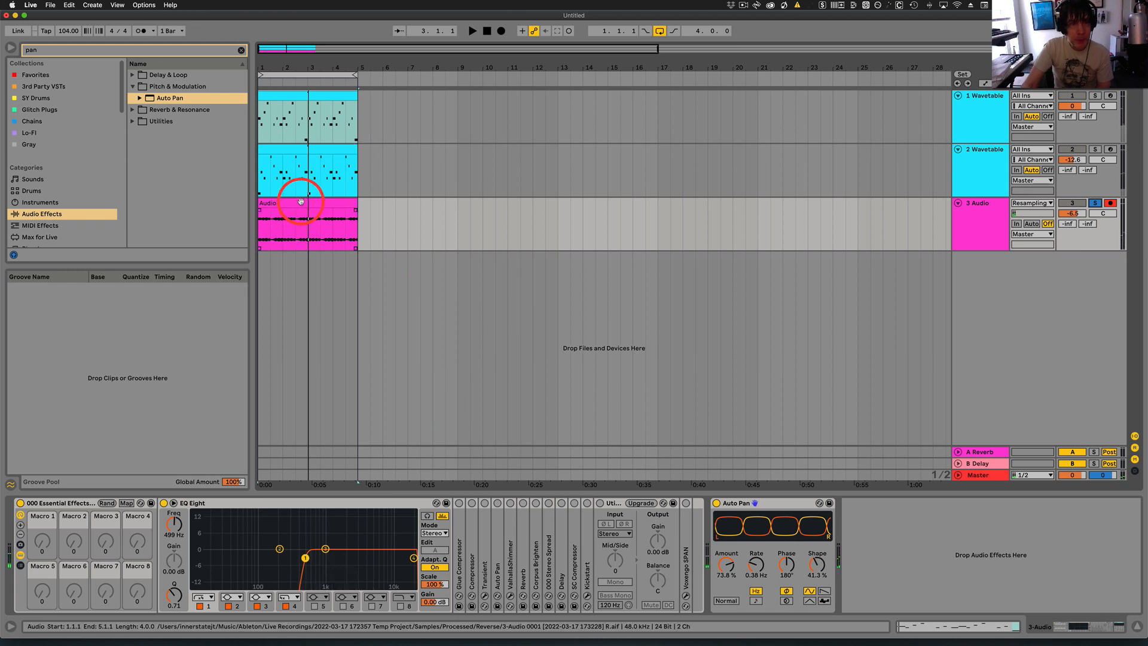
double_click(301, 202)
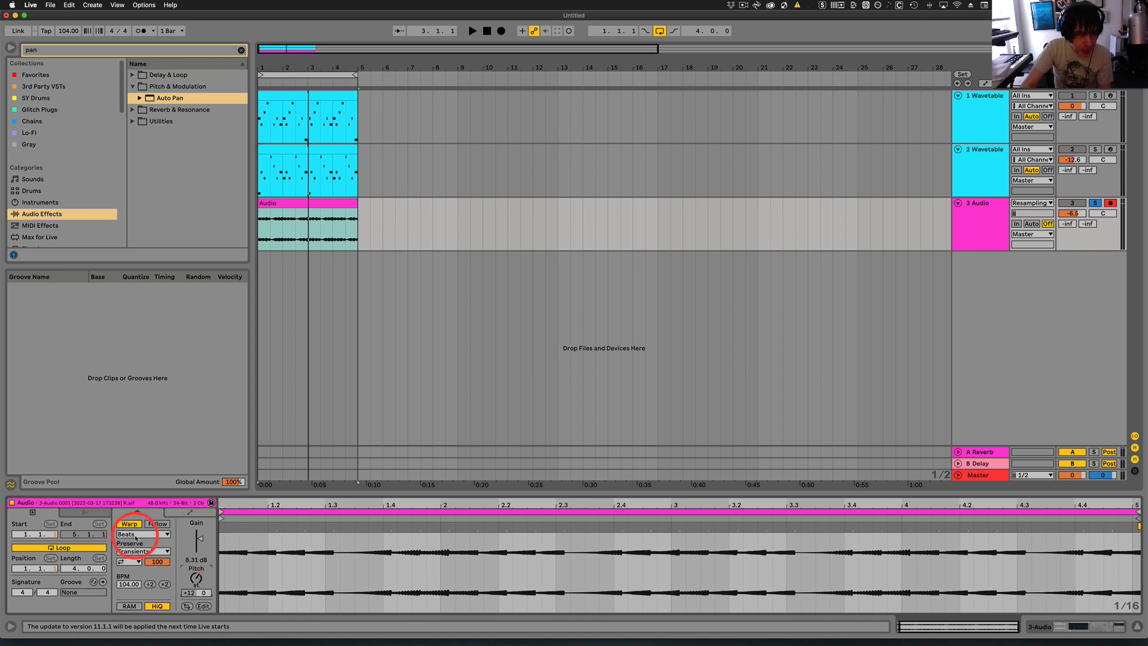
click(136, 535)
click(136, 589)
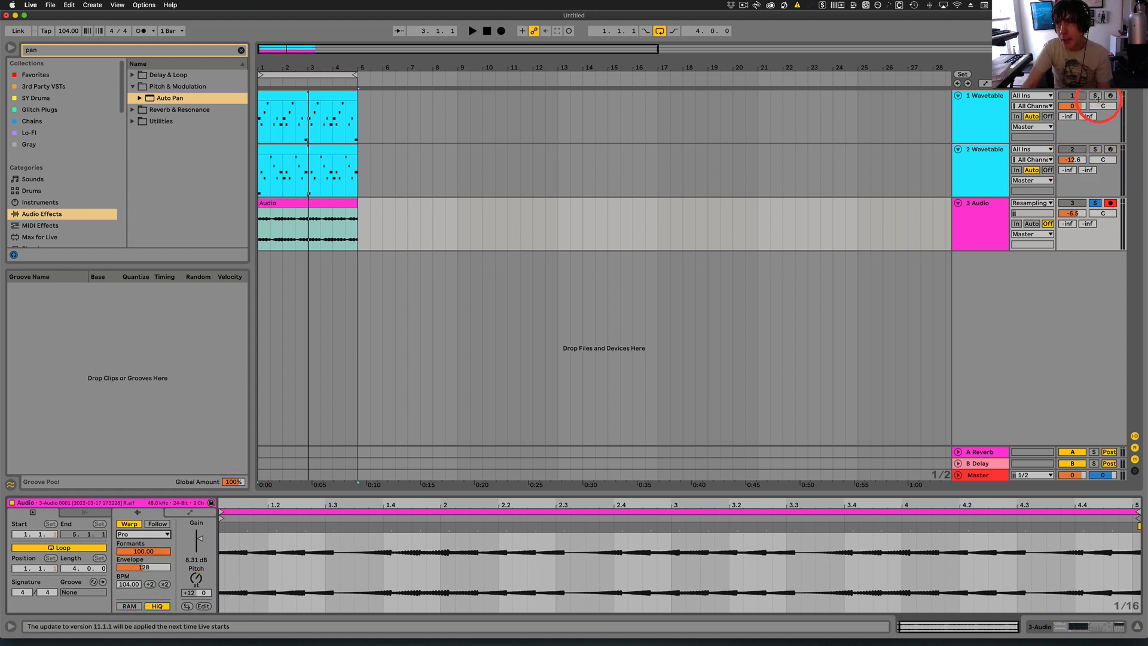
- Clear the track solos and play all three layers together
drag(980, 209, 382, 230)
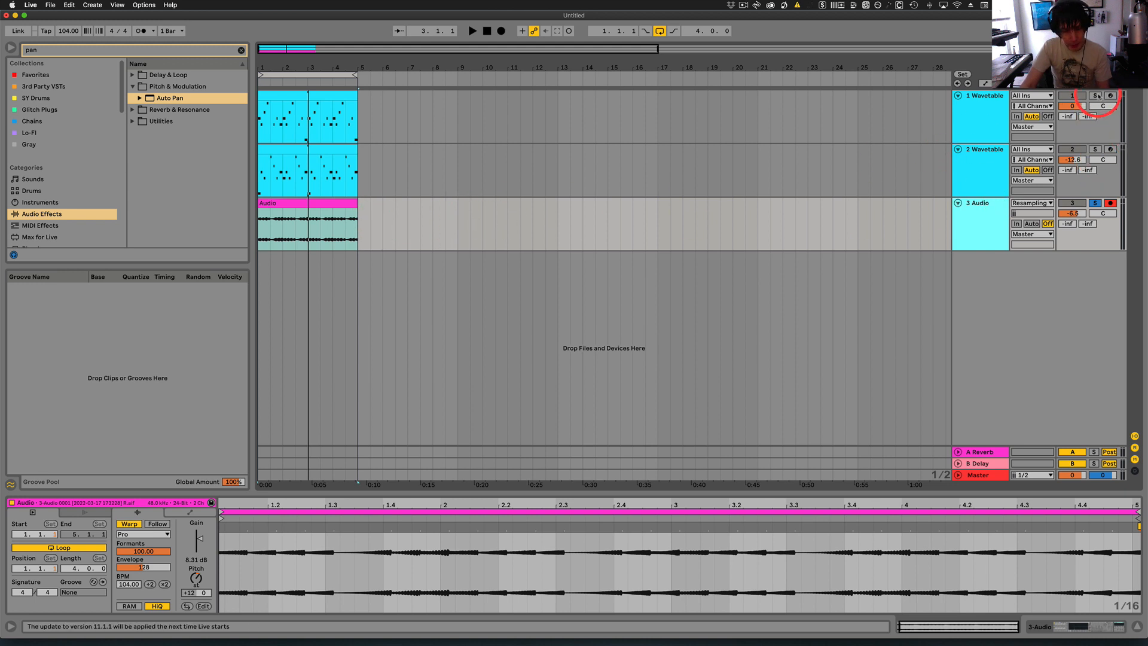
click(1097, 96)
key(space)
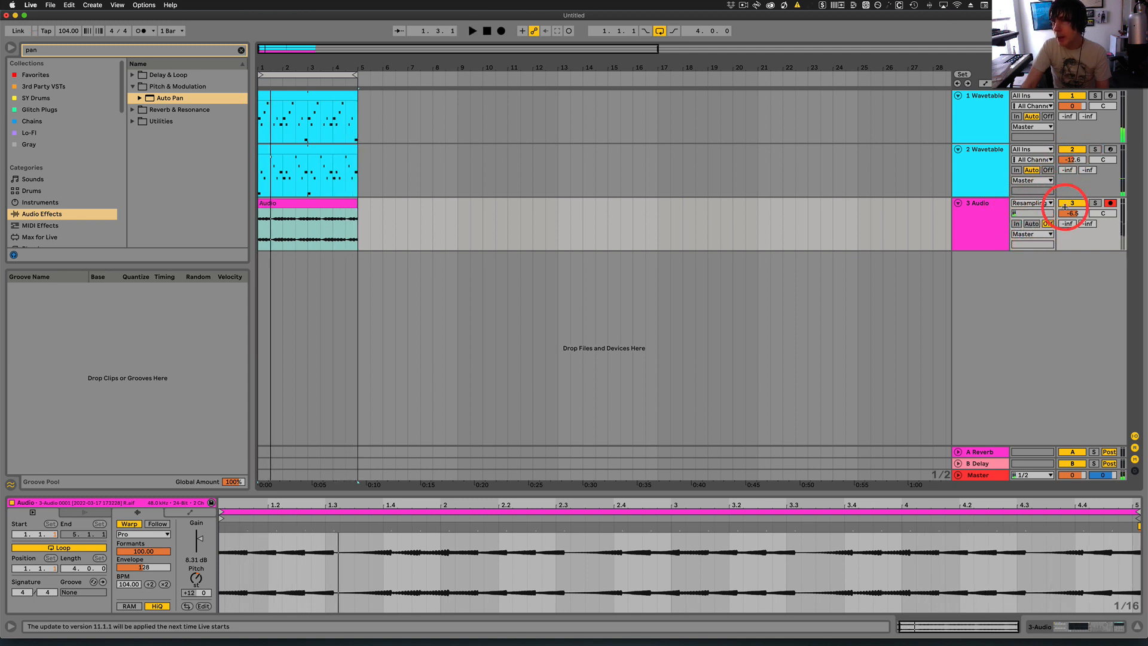
- Set the 3 Audio volume to -6.6 dB and the 2 Wavetable volume to -6.1 dB, checking the mix in playback
drag(1072, 213, 1072, 215)
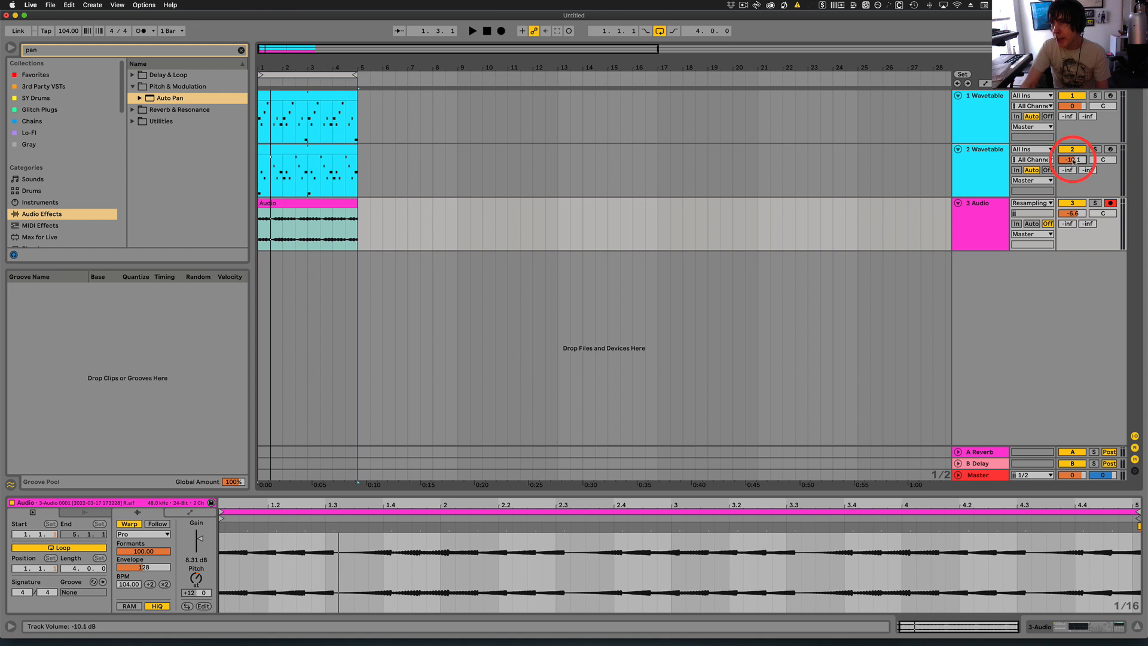
key(space)
drag(1073, 161, 1071, 160)
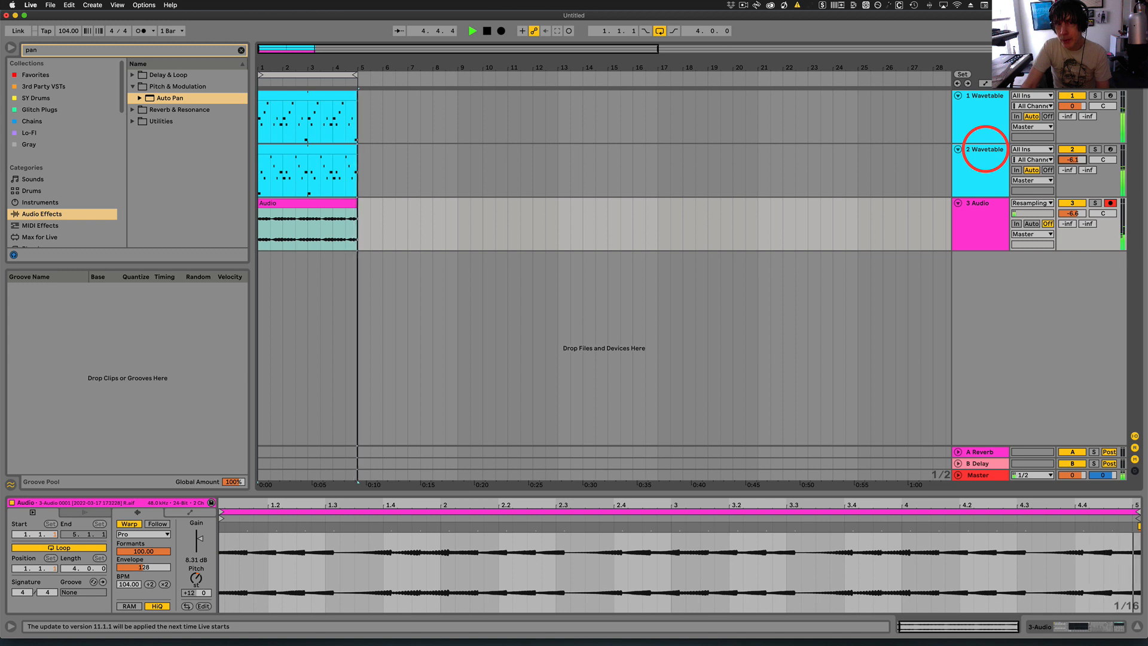
key(space)
- Duplicate the 1 Wavetable track with its original melody clip
click(984, 150)
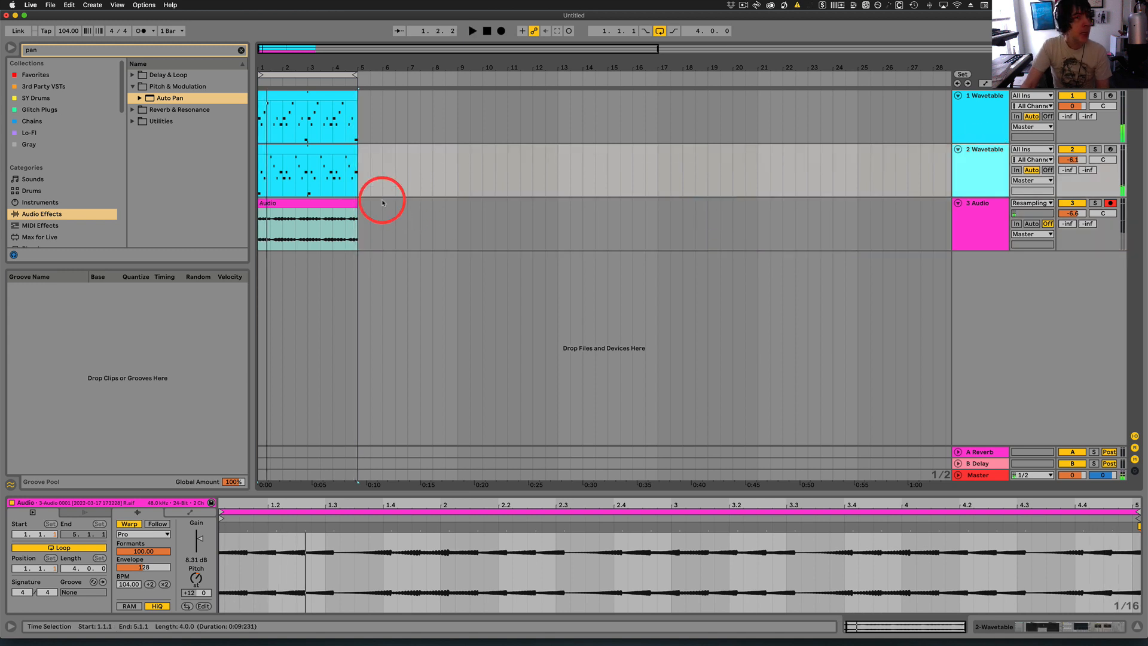
click(986, 99)
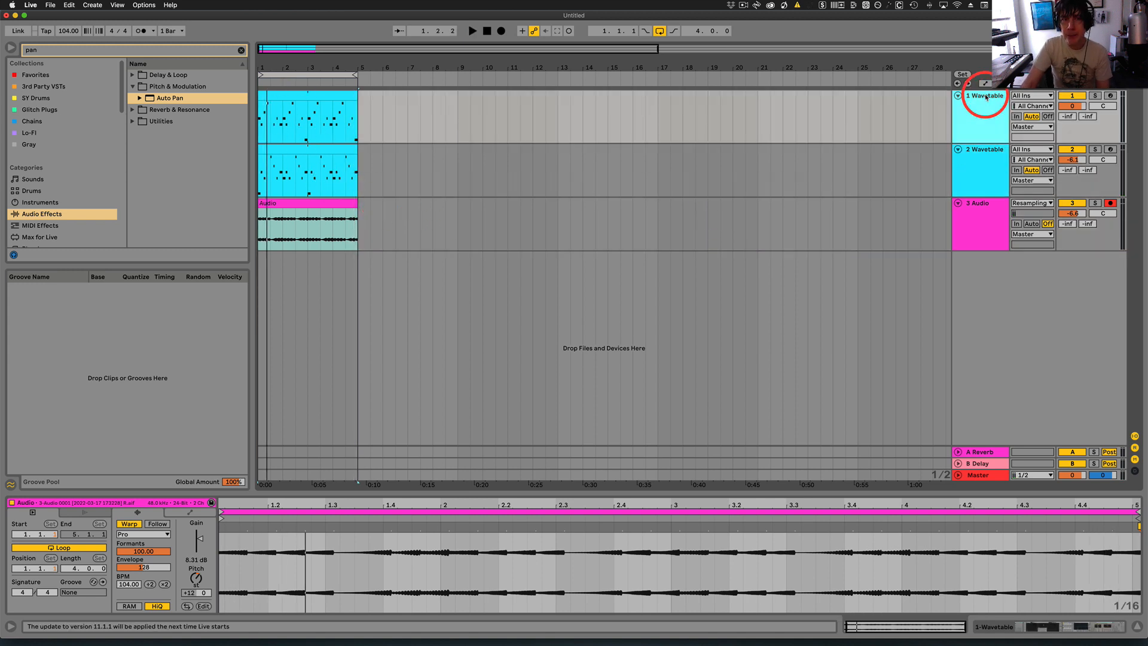
click(306, 95)
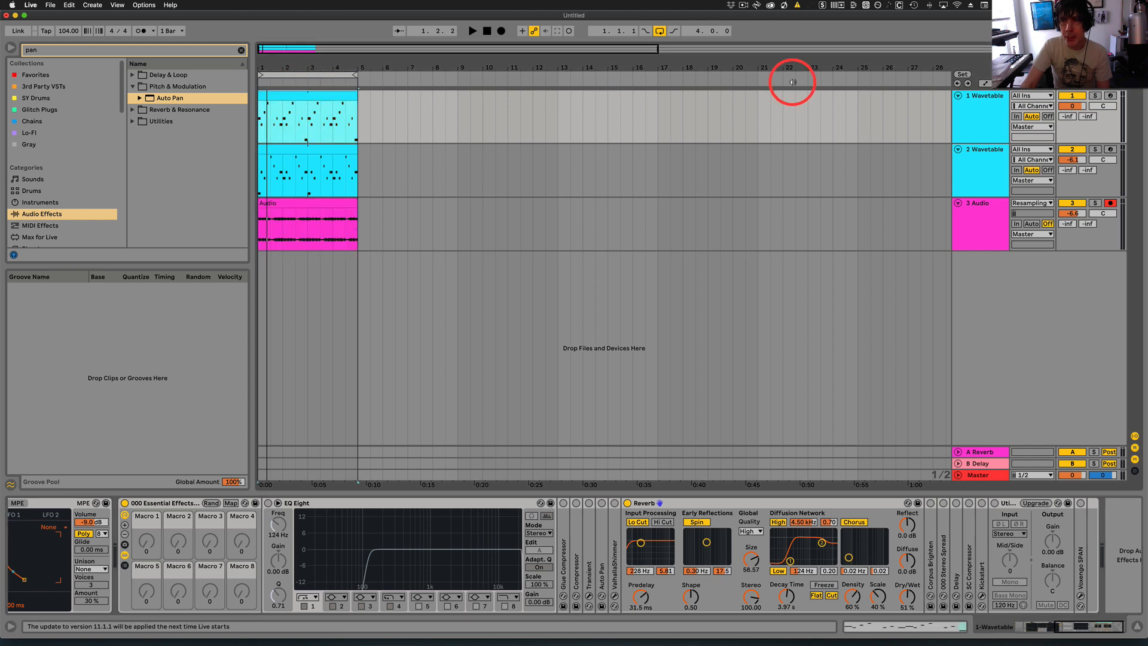
click(989, 99)
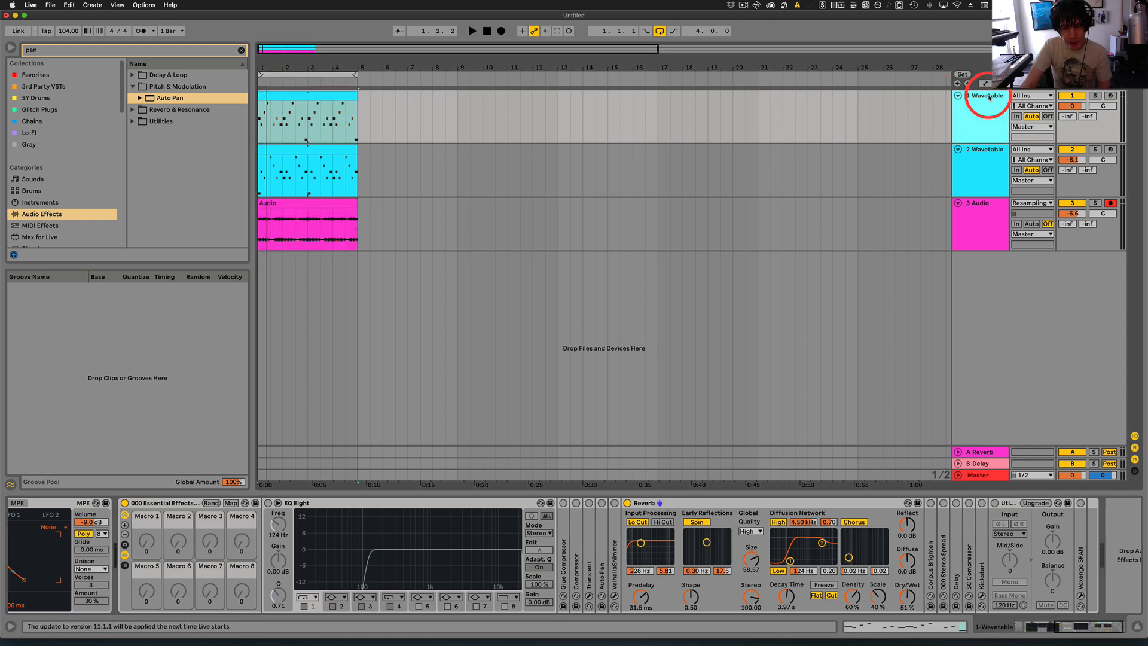
key(super+d)
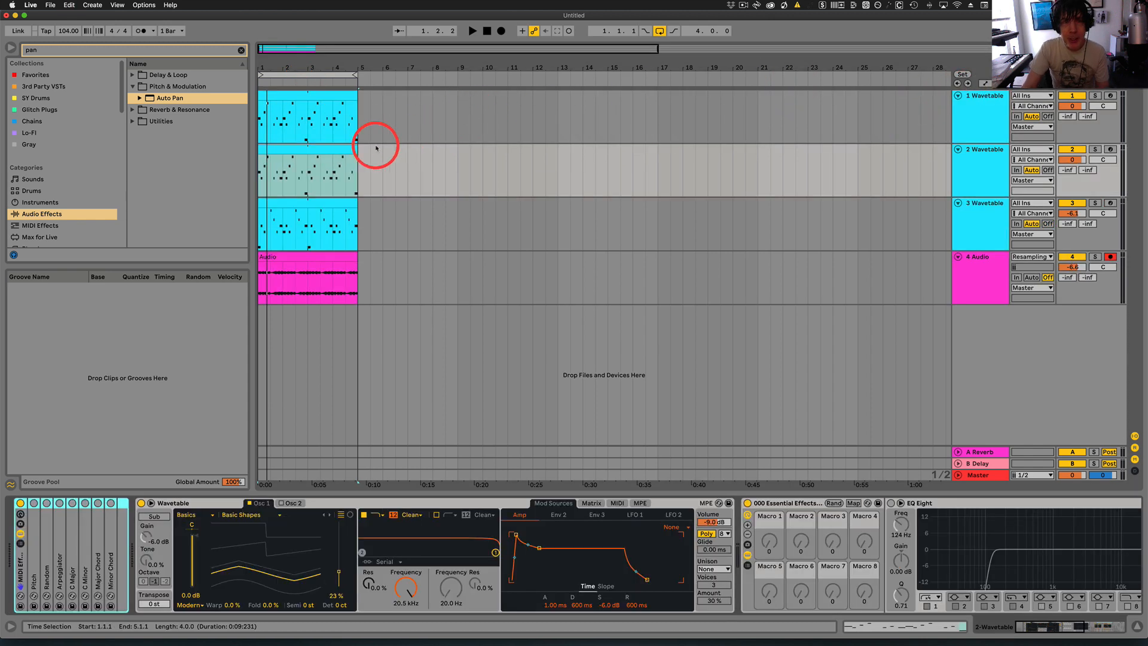
- Open the duplicated melody clip on 2 Wavetable and stretch all its notes to twice their length
click(320, 151)
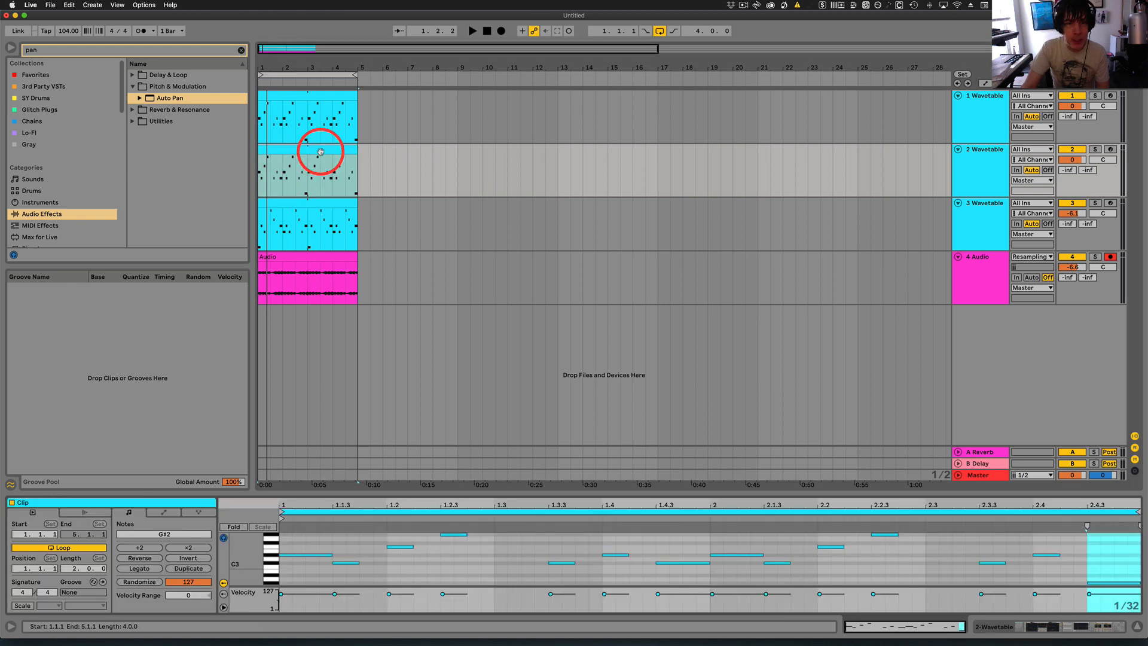
click(466, 443)
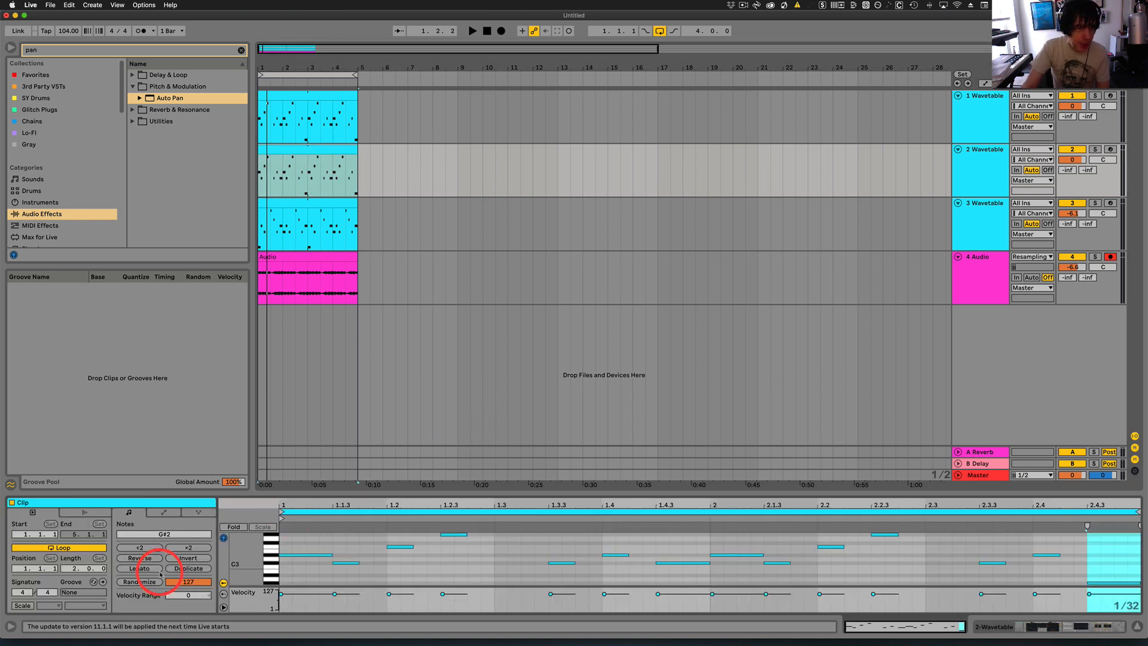
click(197, 549)
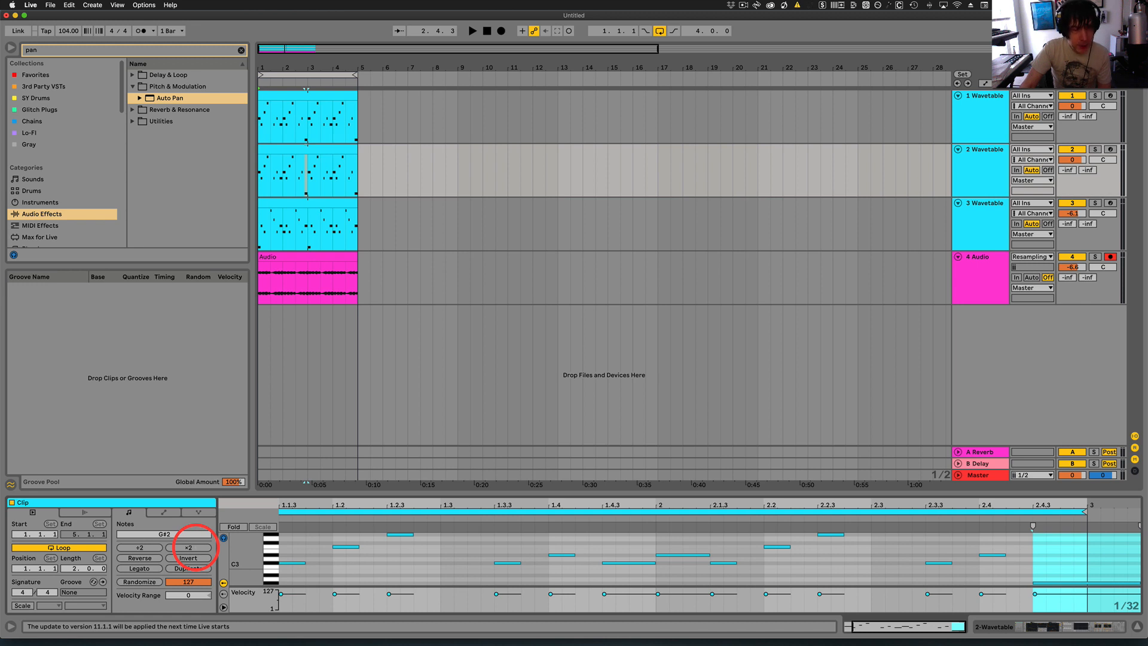
click(299, 512)
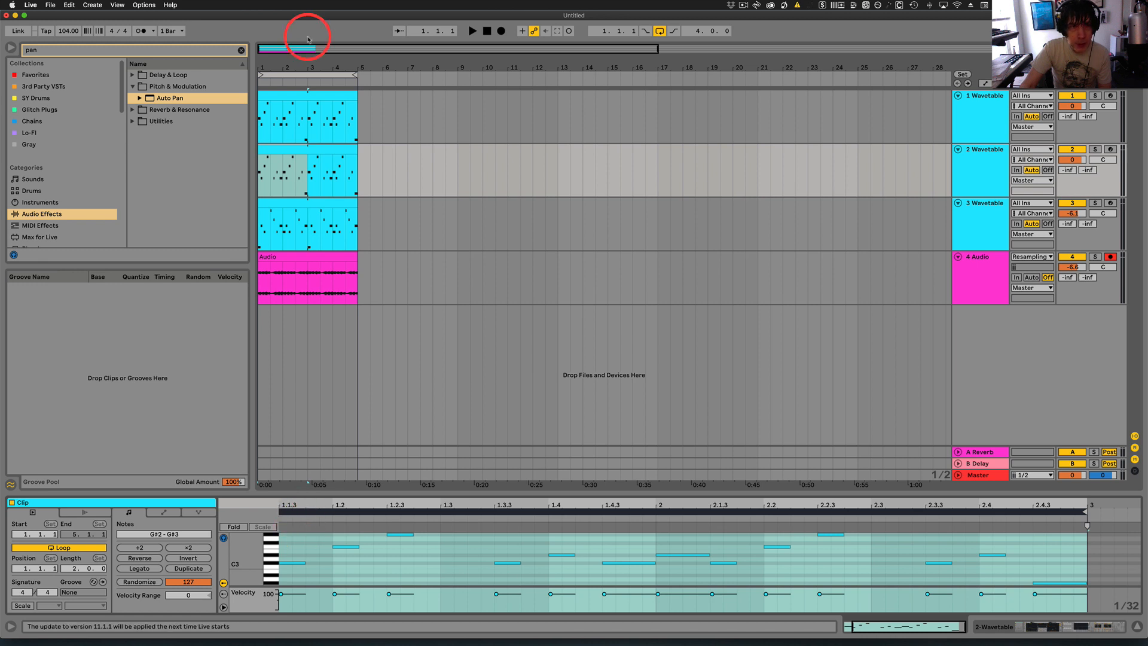
click(284, 149)
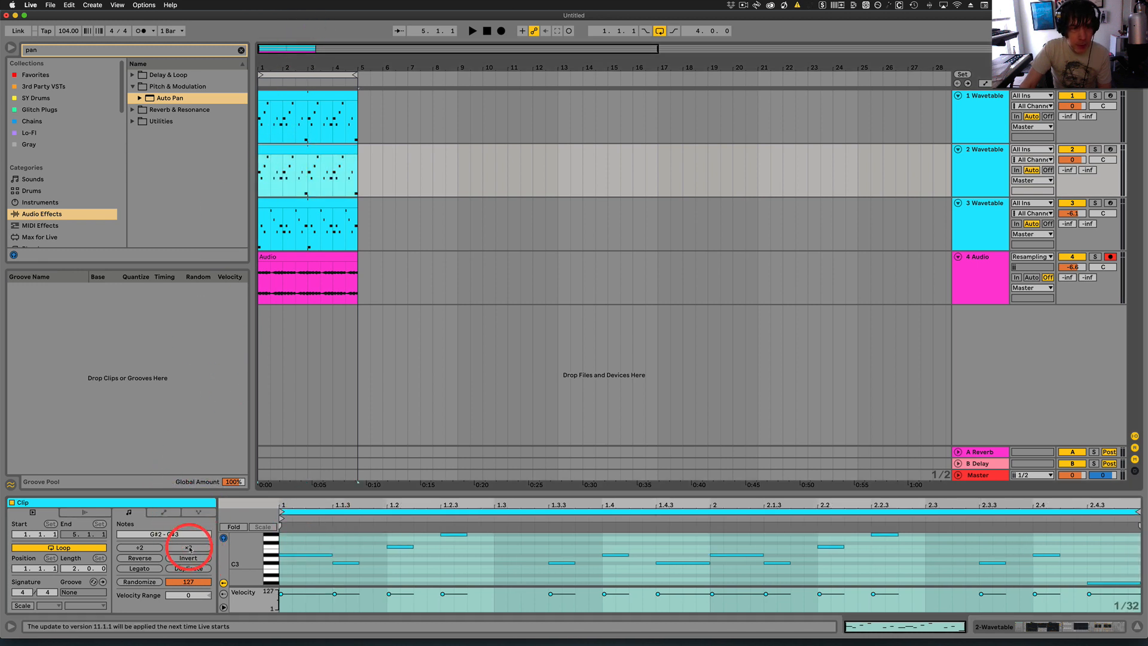
click(189, 548)
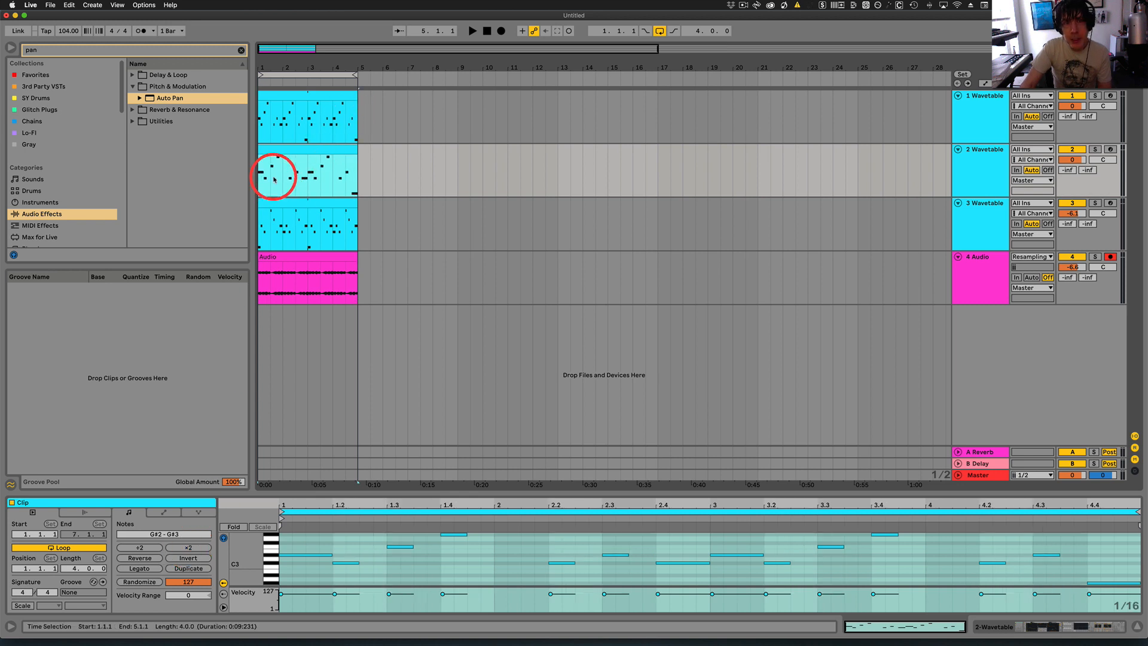
- Solo the duplicated 2 Wavetable track and play the stretched melody on its own
drag(280, 63, 278, 67)
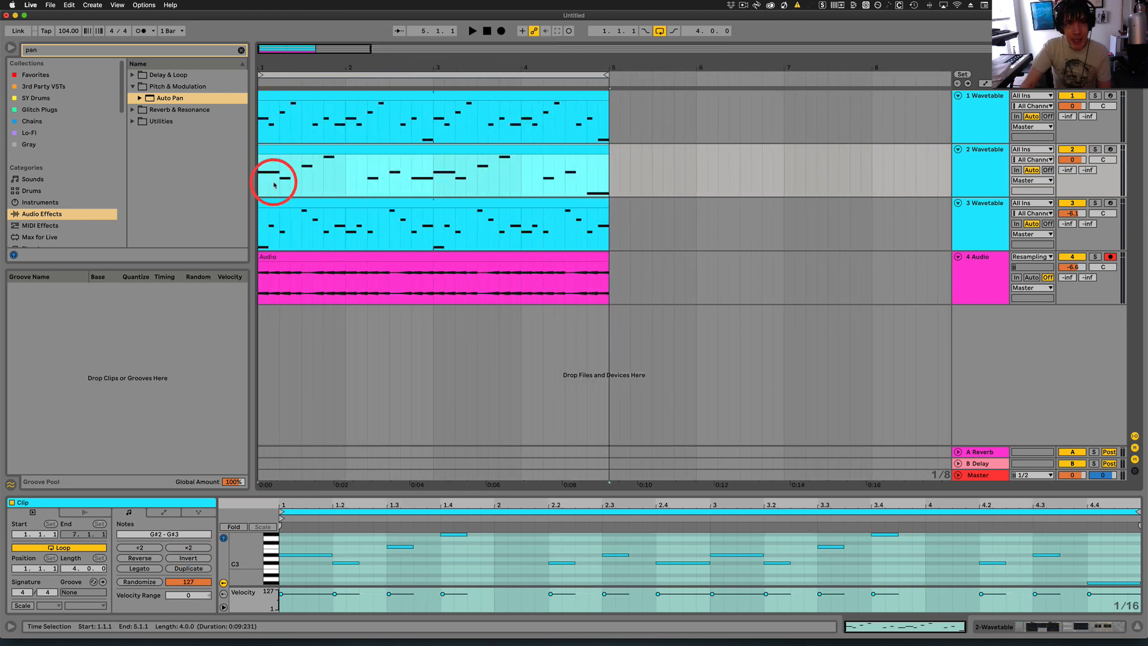
click(1094, 150)
key(space)
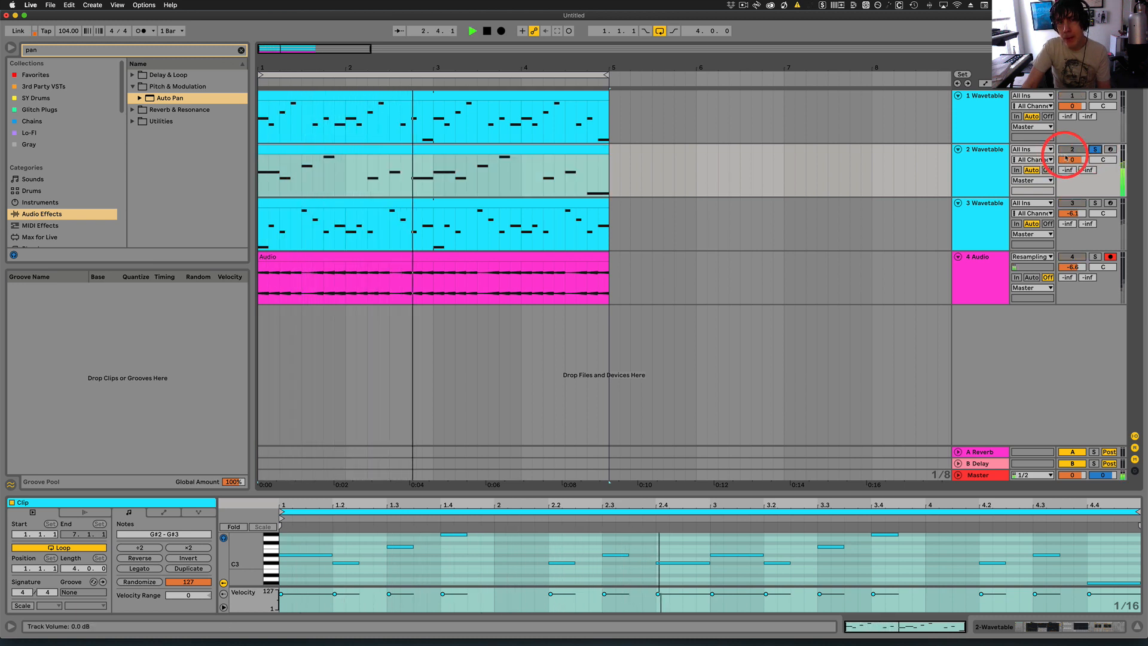
key(space)
- Show the 2 Wavetable track's instrument, change oscillator 1 to the Saw Harmonics wavetable and start playback
click(983, 152)
double_click(984, 151)
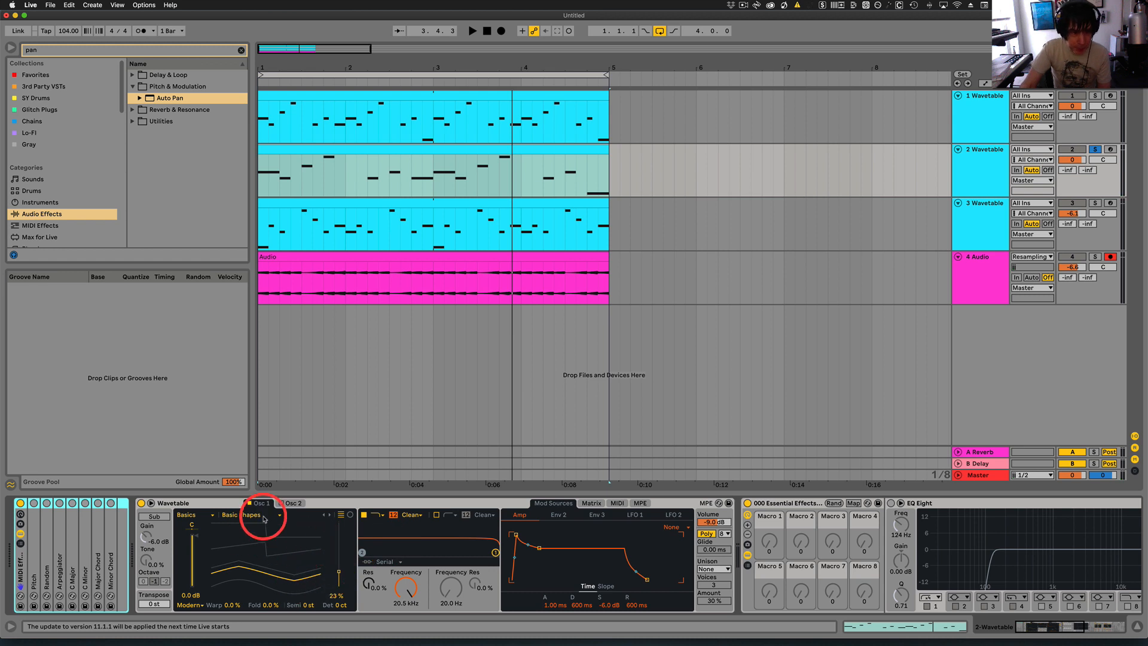
click(264, 519)
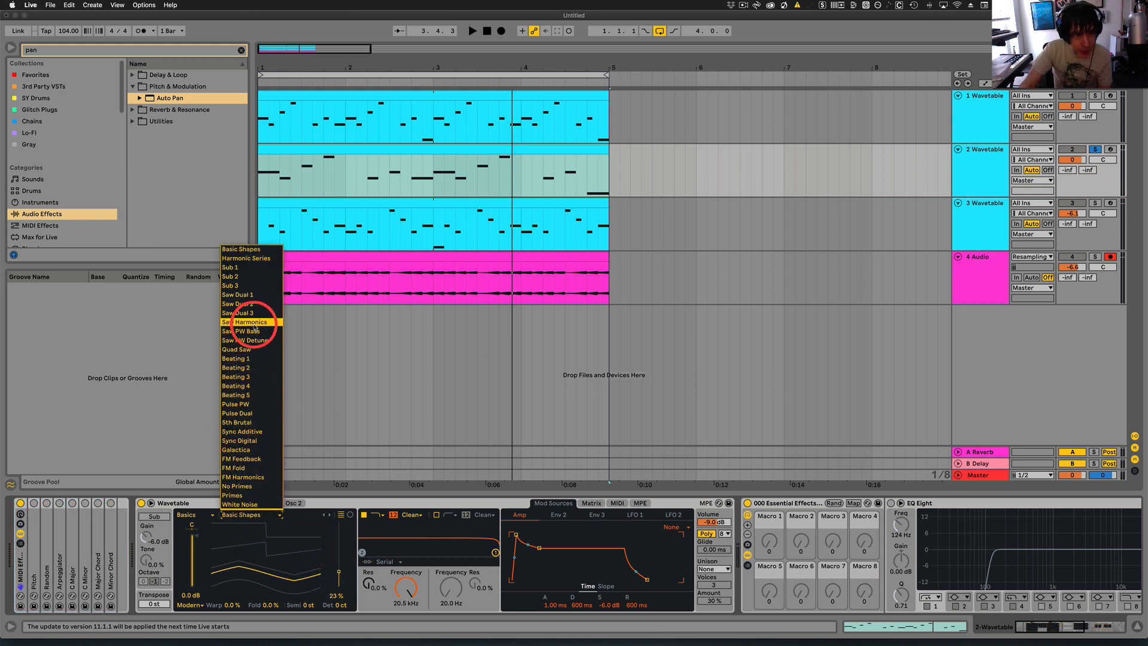
click(254, 323)
key(space)
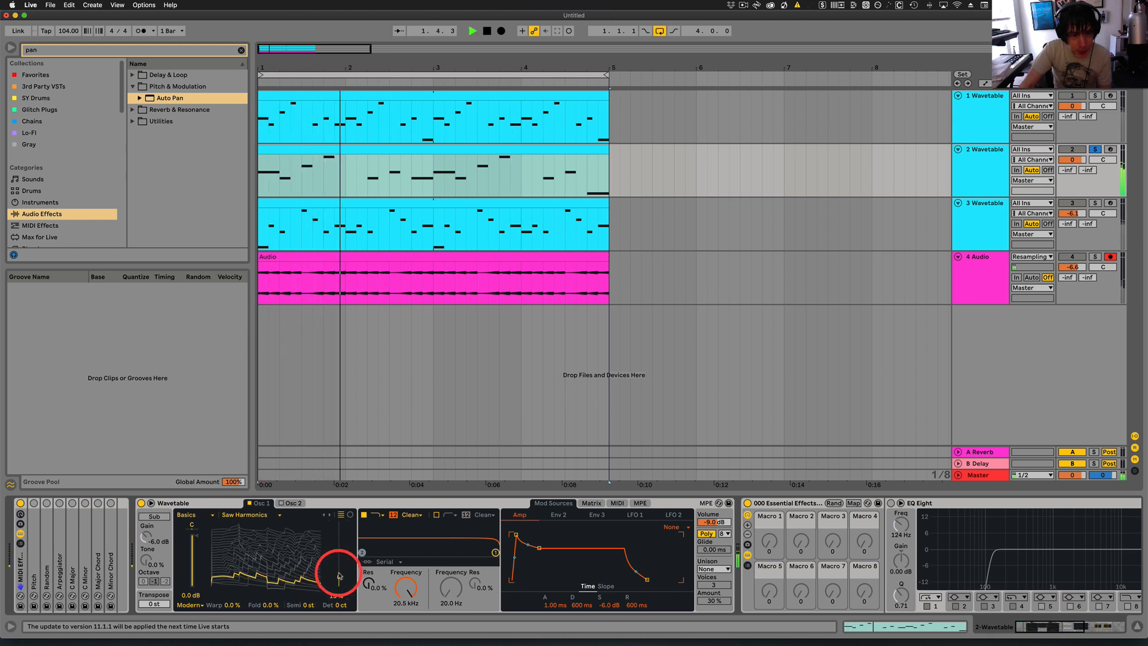
- Set oscillator 1's wavetable position to 59 % and its amp envelope to 259 ms decay, -11 dB sustain and 470 ms release
mouse_move(339, 574)
mouse_down()
mouse_move(339, 584)
mouse_move(339, 535)
mouse_move(339, 577)
mouse_up()
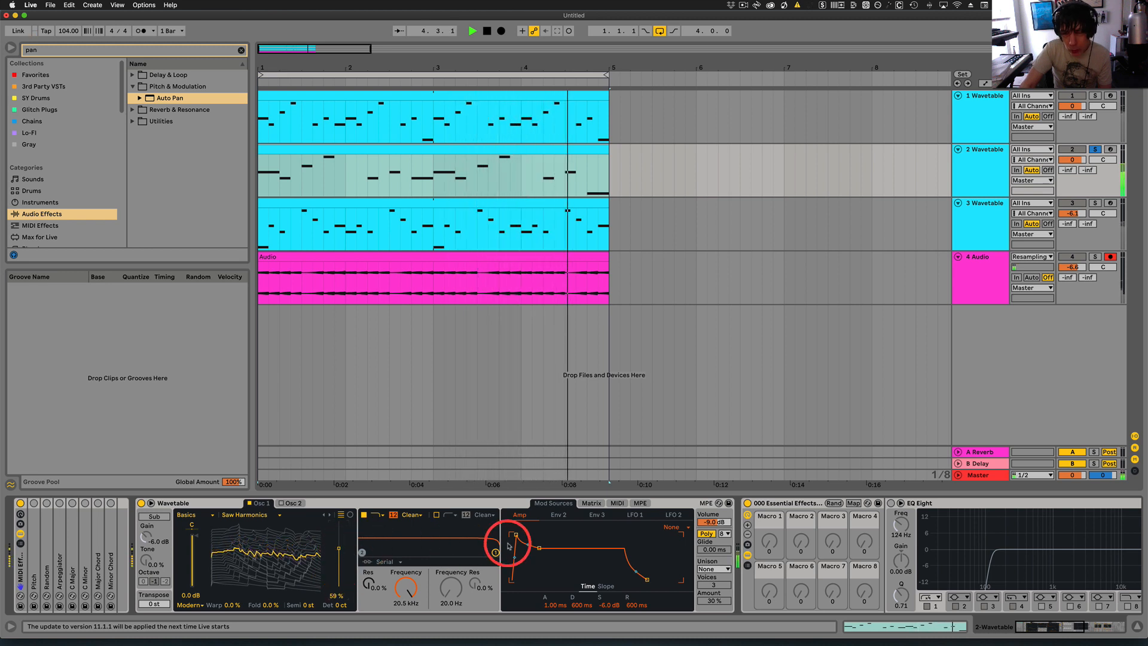
drag(647, 580, 638, 579)
drag(539, 547, 536, 557)
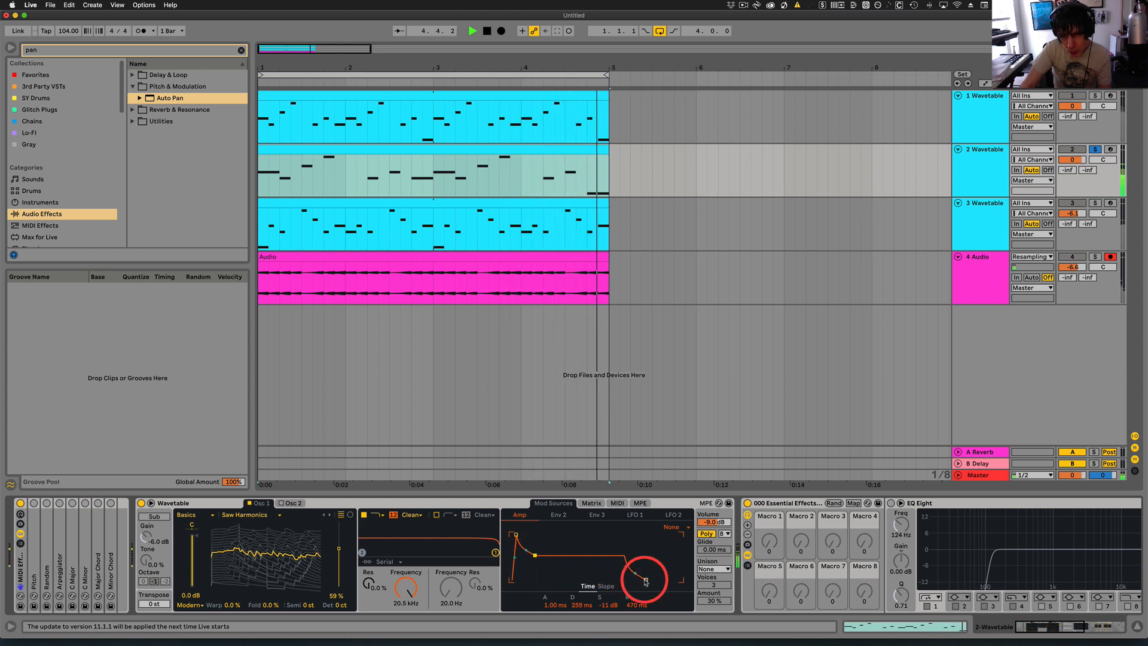
- Lower the 2 Wavetable track's Reverb Dry/Wet to 30 %, stop playback and switch the Reverb off
scroll(859, 553, right, 10)
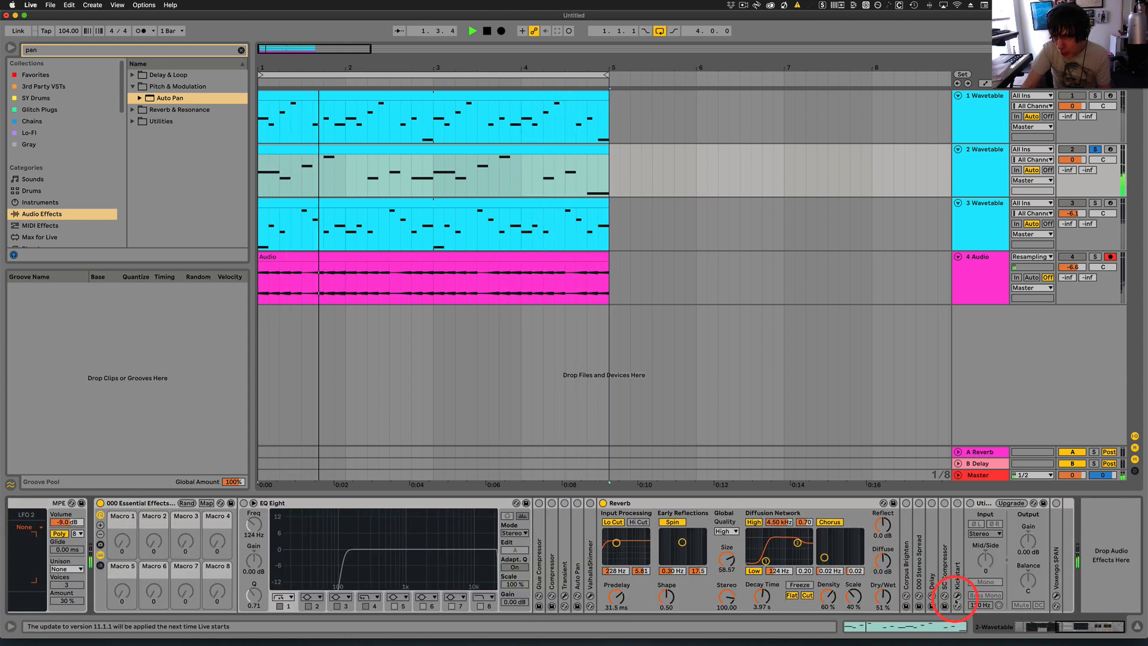
drag(879, 597, 879, 598)
key(space)
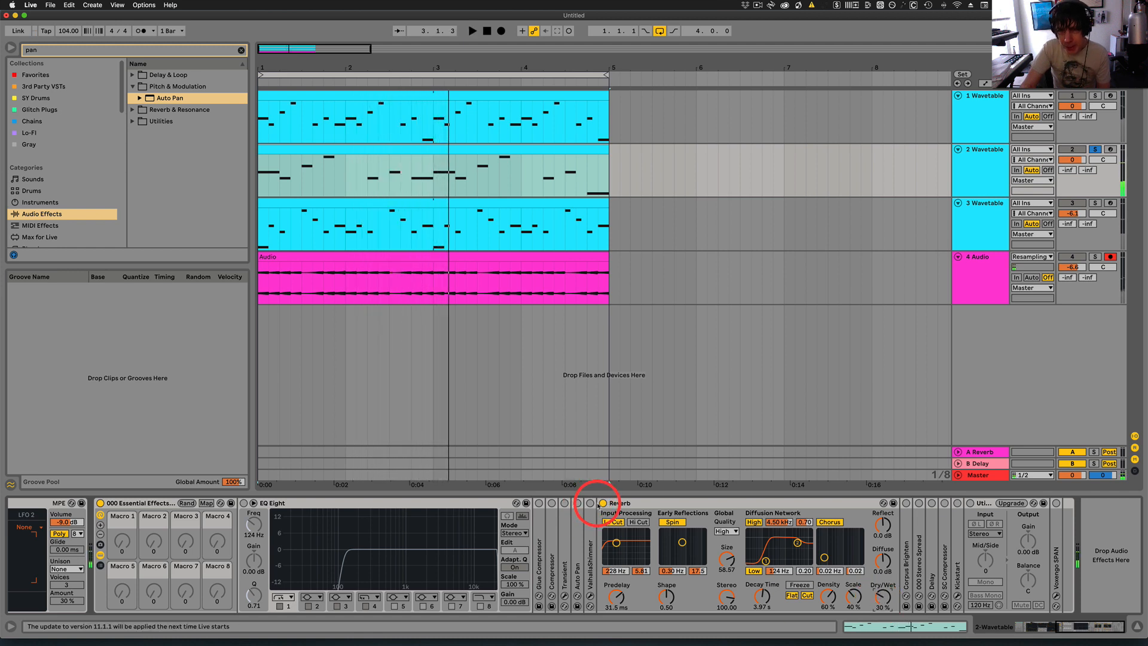
click(603, 503)
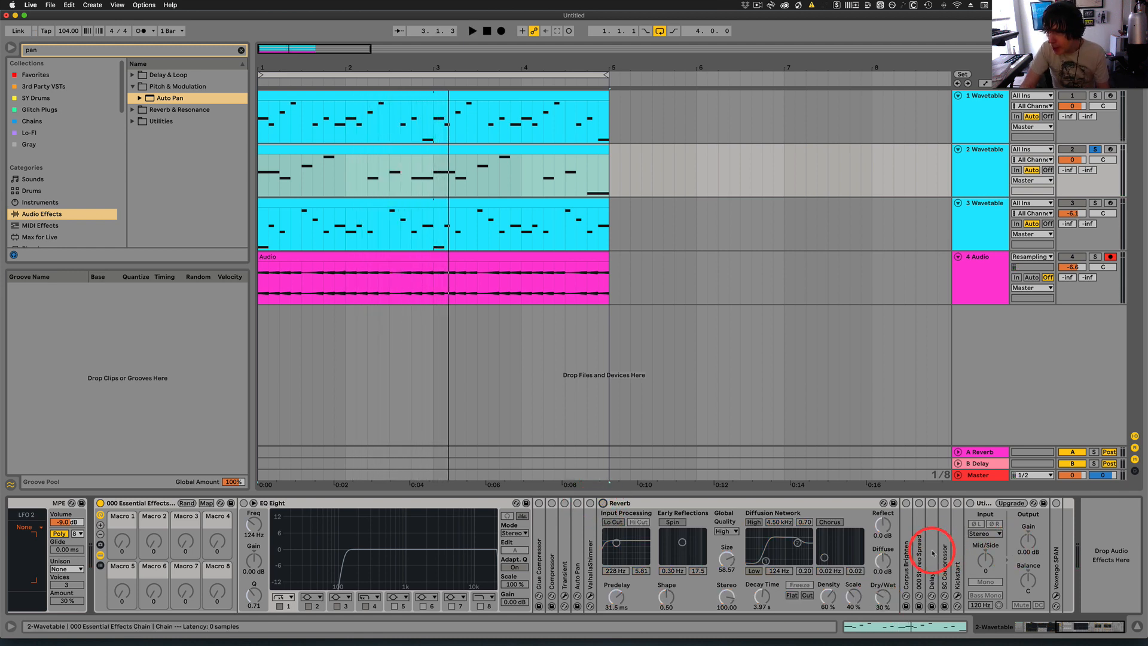
- Unfold the Delay on the 2 Wavetable track, enable its Ping Pong mode and restart playback
double_click(927, 531)
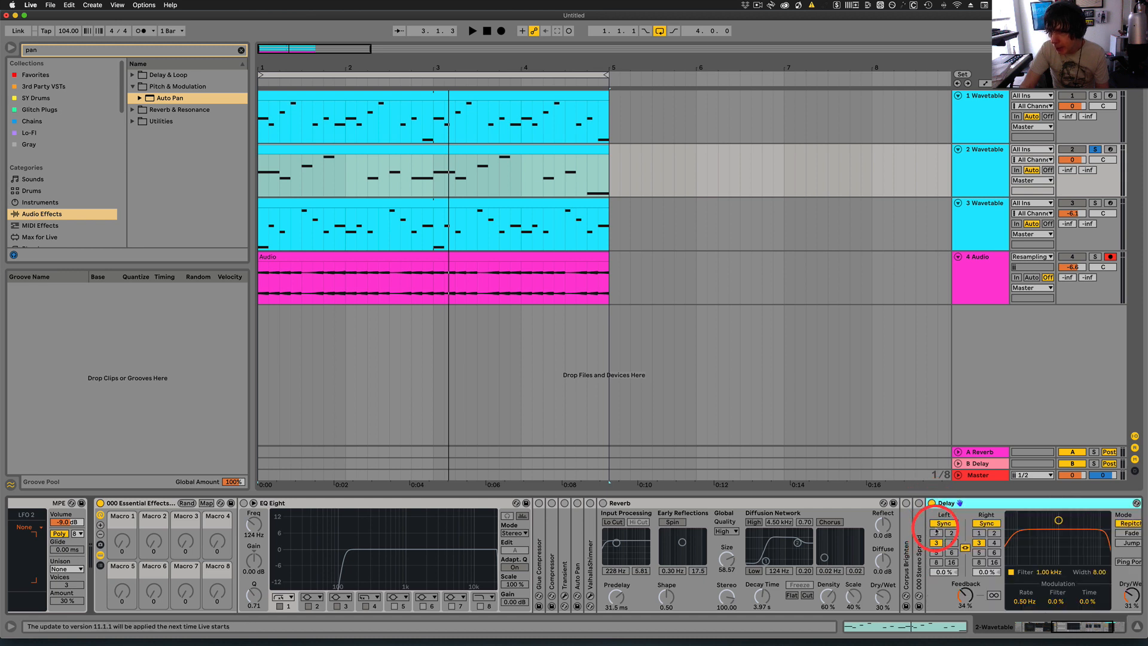
scroll(1046, 607, right, 3)
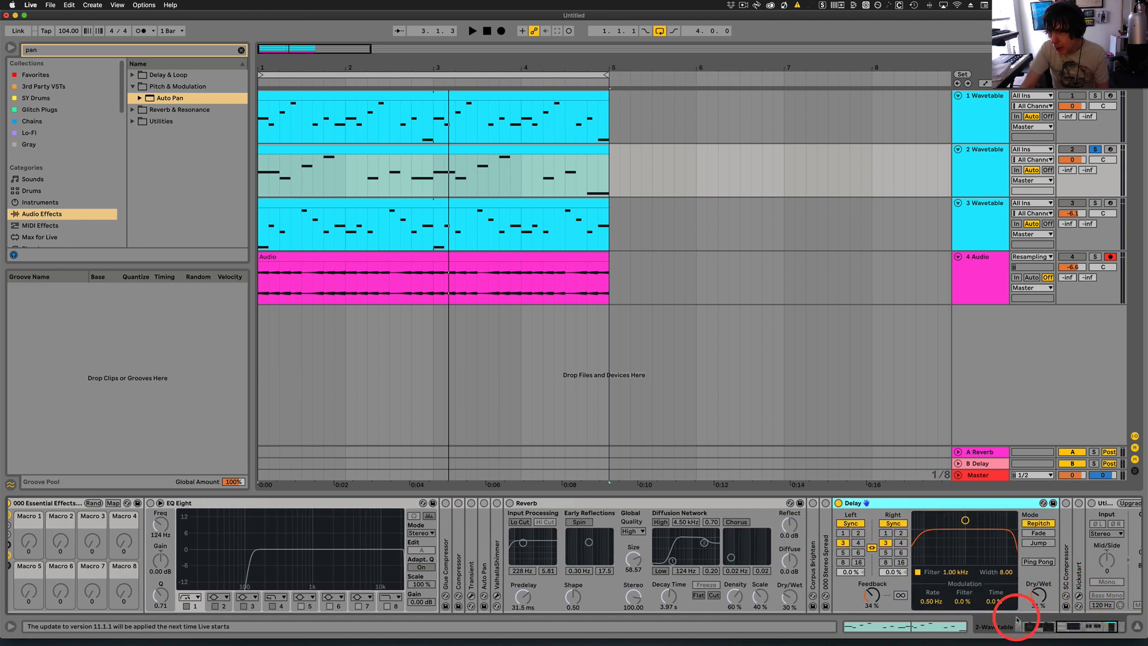
key(space)
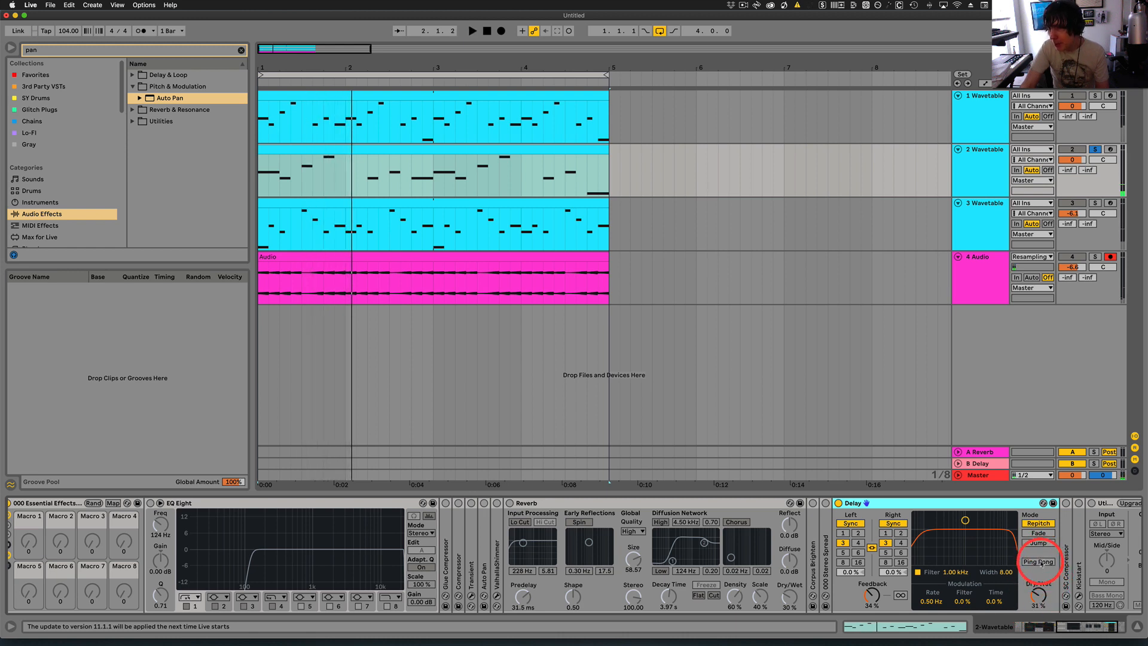
click(1040, 562)
key(space)
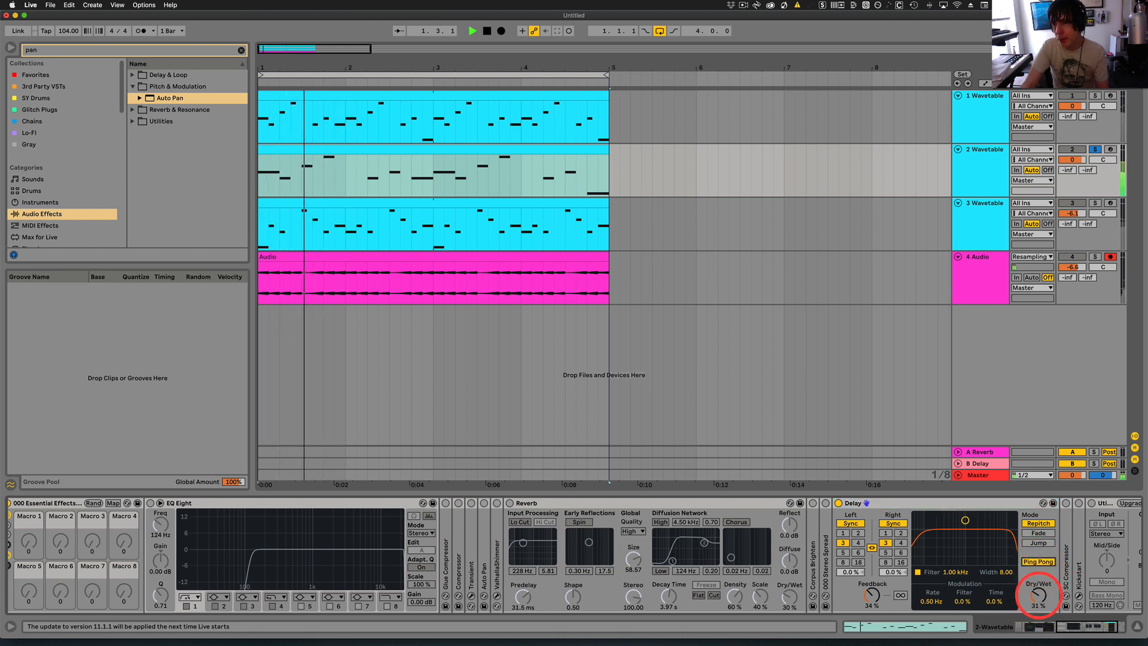
- Set the Delay's Feedback to 44 % and Dry/Wet to 23 % on the 2 Wavetable track, and stop playback
drag(1038, 595, 1038, 592)
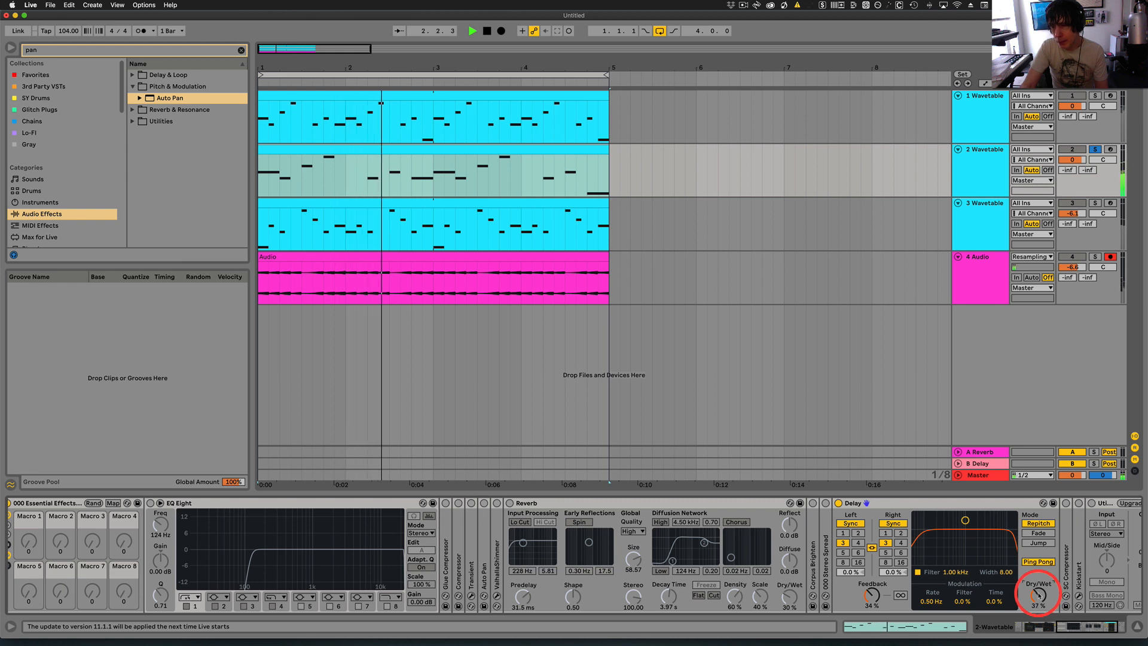
drag(873, 598, 872, 594)
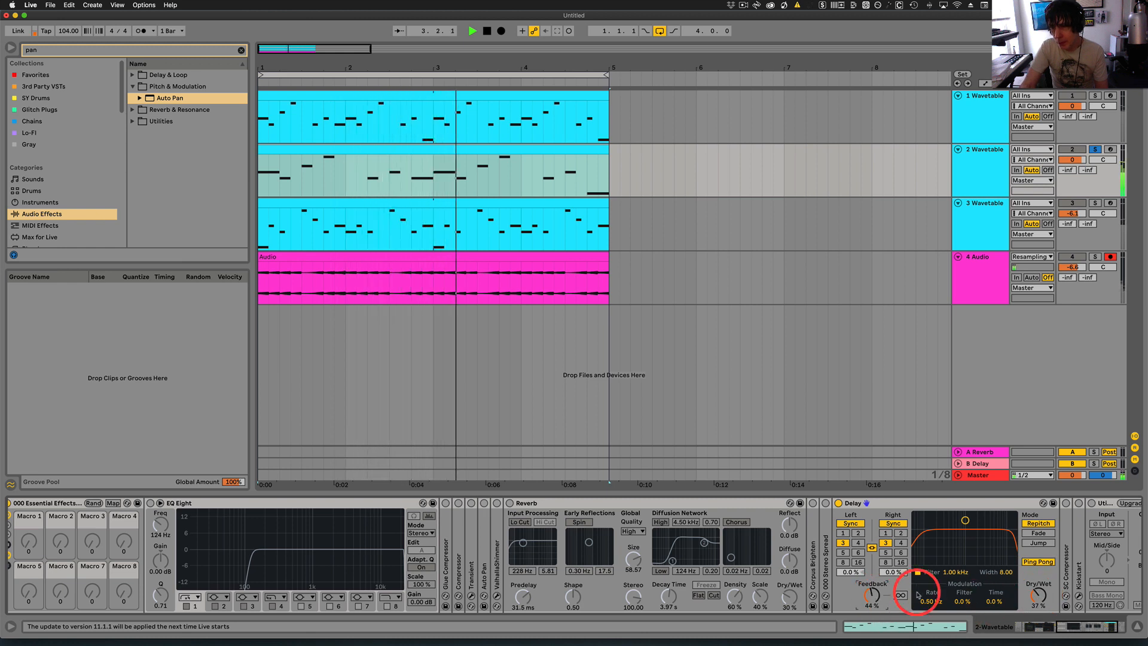
drag(1038, 596, 1038, 598)
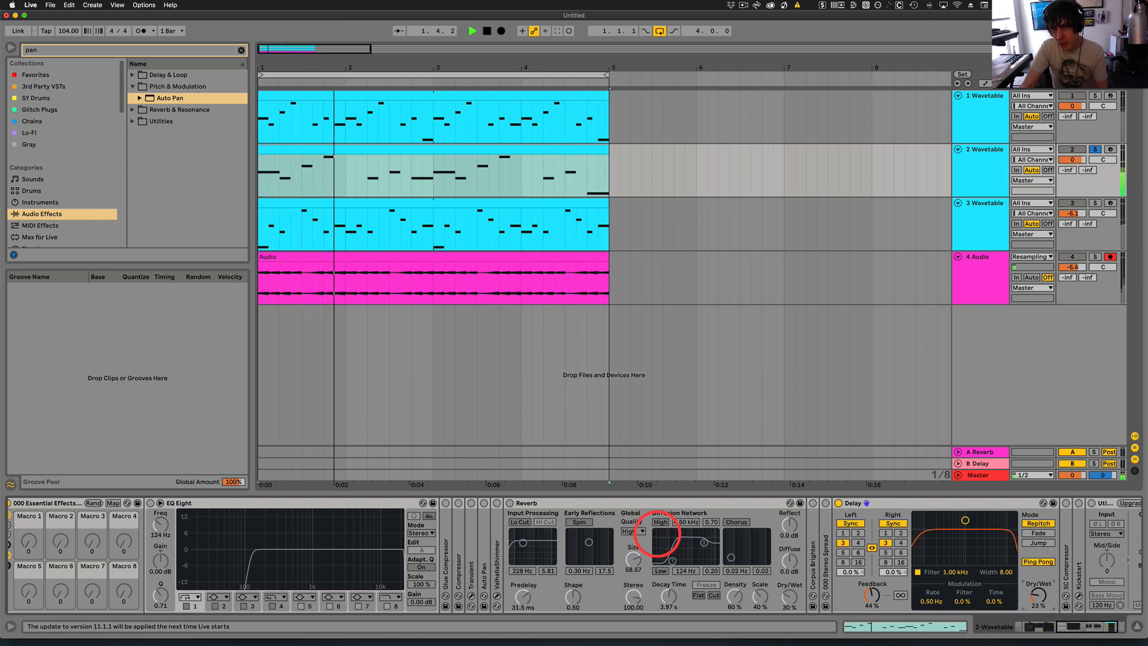
key(space)
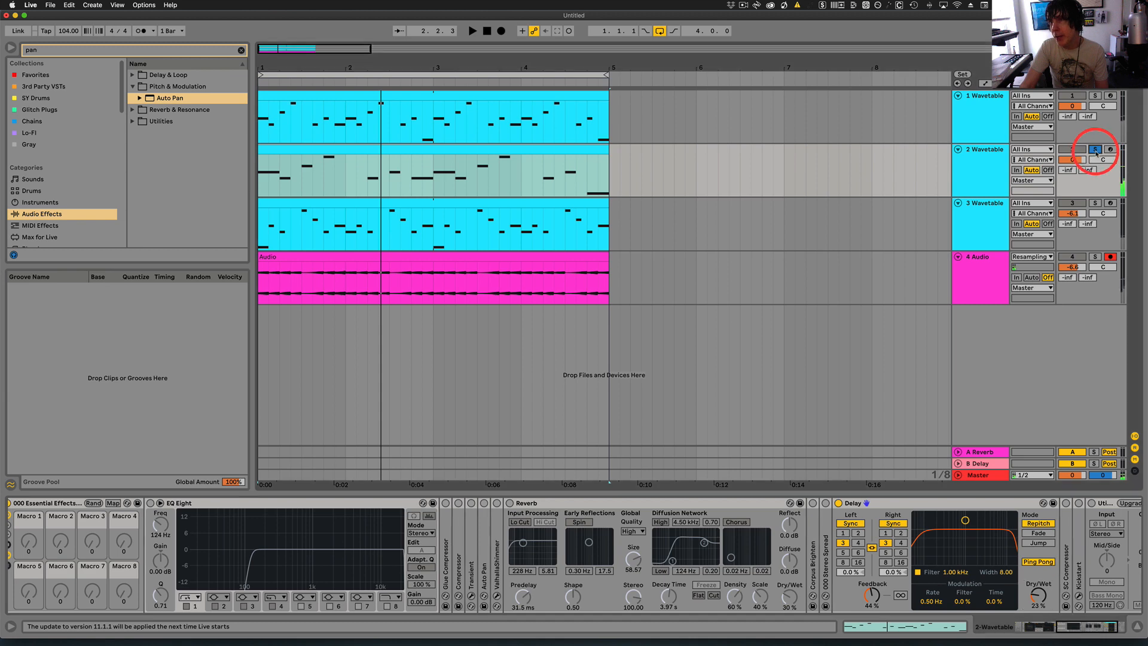
- Unsolo the 2 Wavetable track, play all tracks together and lower its volume to -1.0 dB
click(1094, 150)
click(982, 96)
key(space)
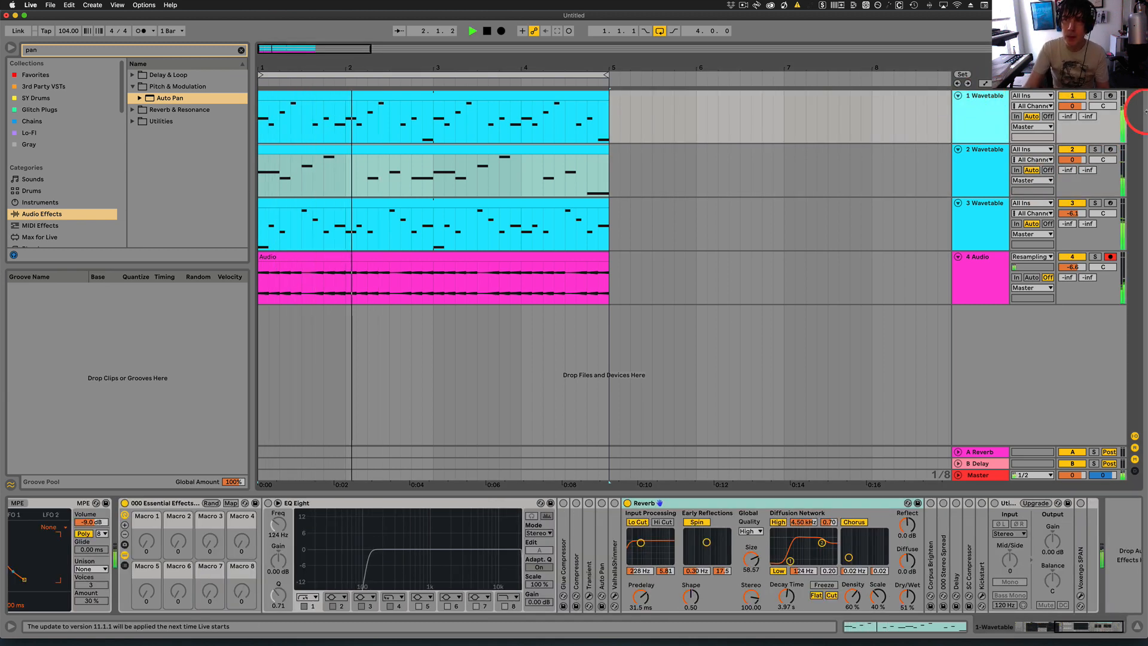
click(1080, 129)
drag(1074, 158, 1074, 162)
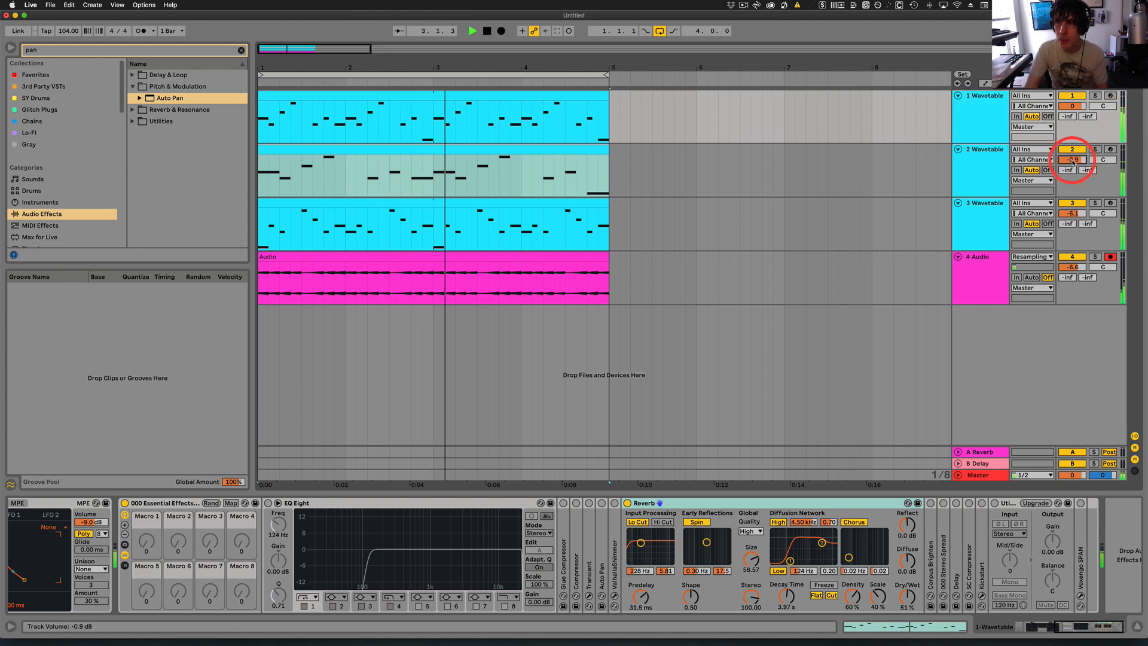
key(space)
- Move the 2 Wavetable track's Reverb behind the Delay in the effects chain and switch the Reverb on
click(982, 152)
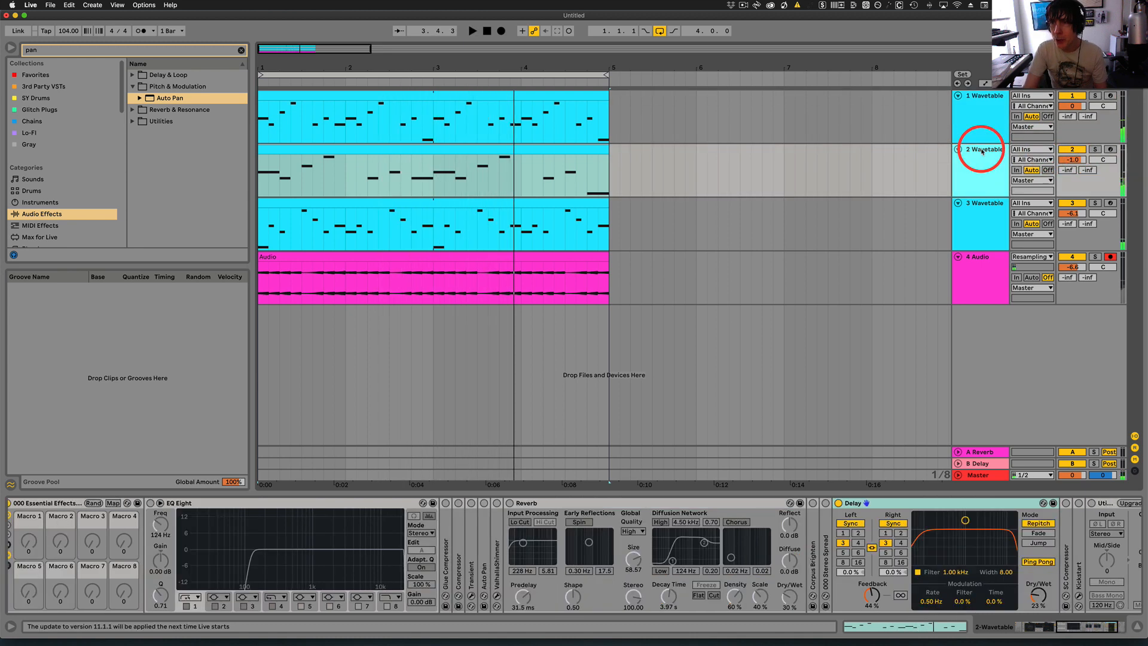
click(853, 419)
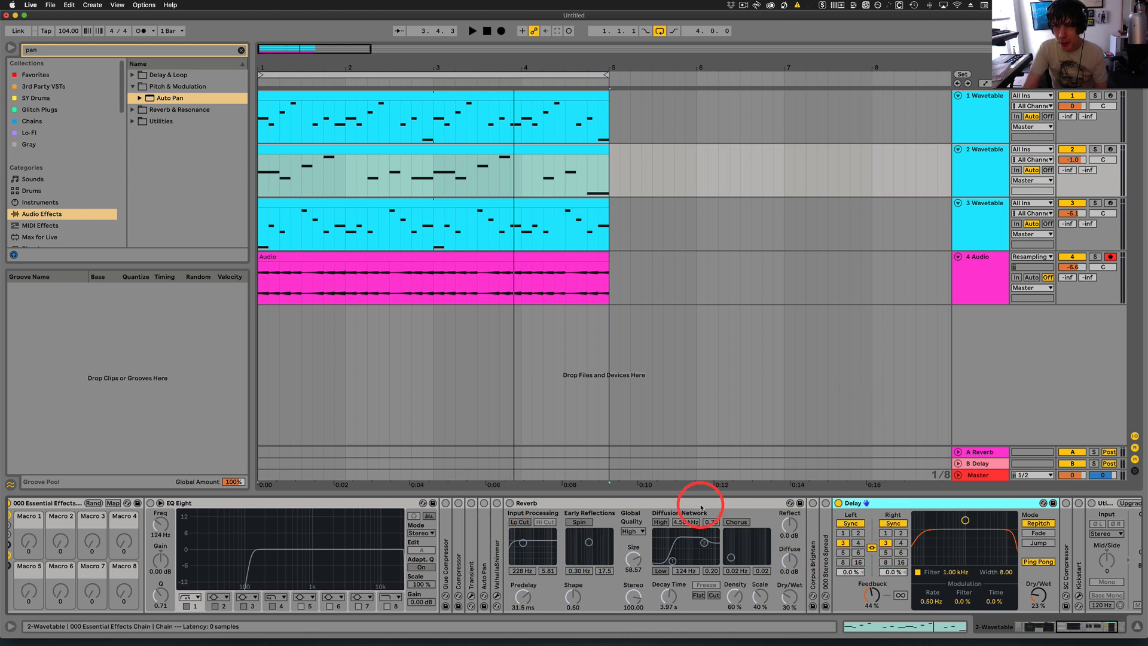
drag(670, 504, 1056, 552)
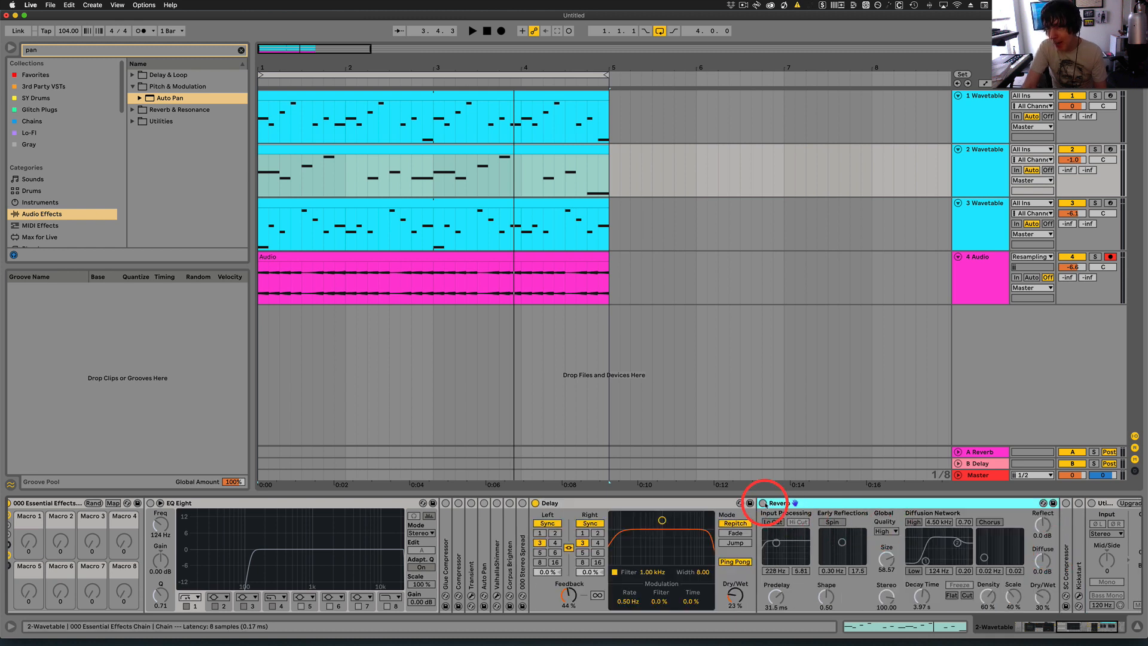
click(764, 503)
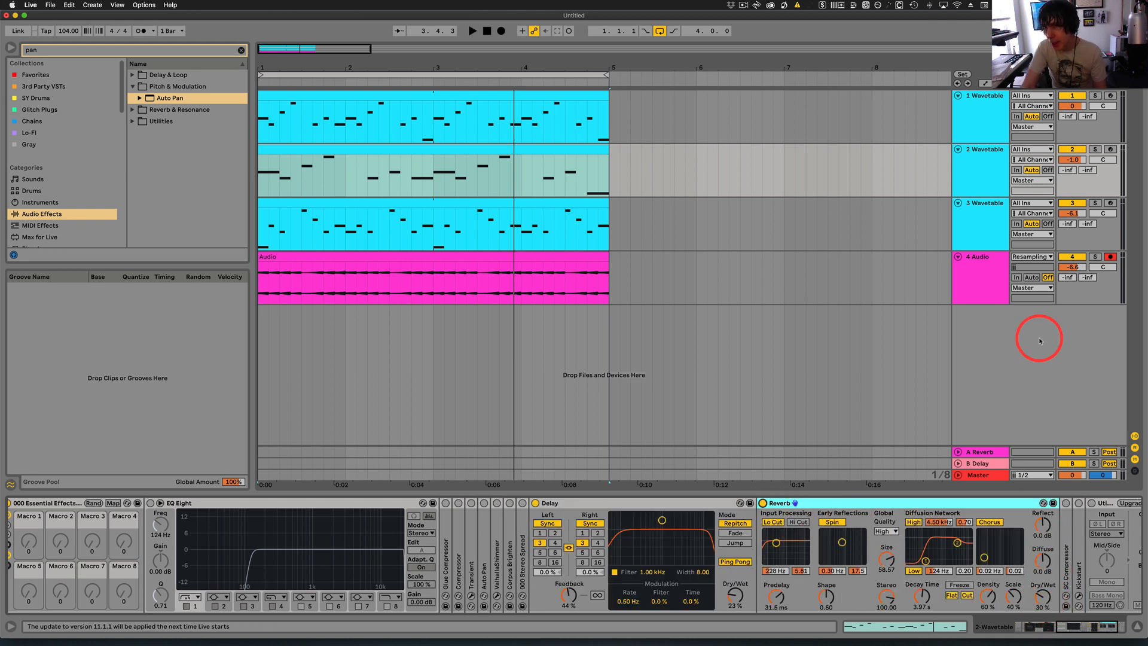
- Solo the 2 Wavetable track and, during playback, set Reverb Dry/Wet to 77 %, Delay Dry/Wet to 36 % and Delay Feedback to 54 %
click(1099, 149)
key(space)
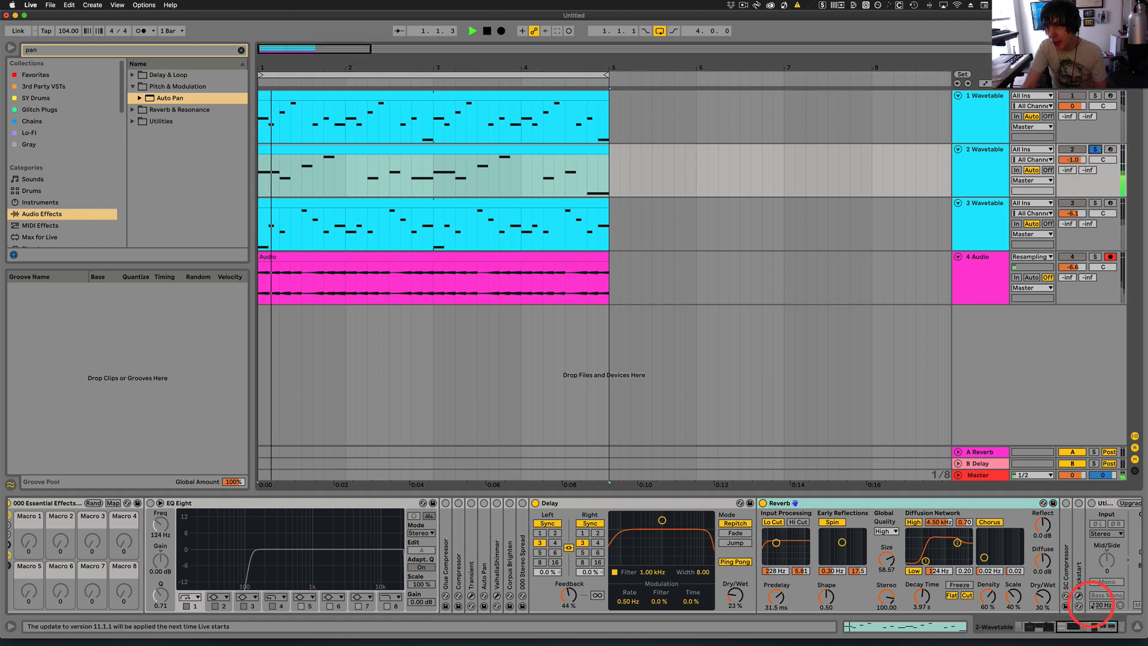
drag(1041, 594, 1040, 538)
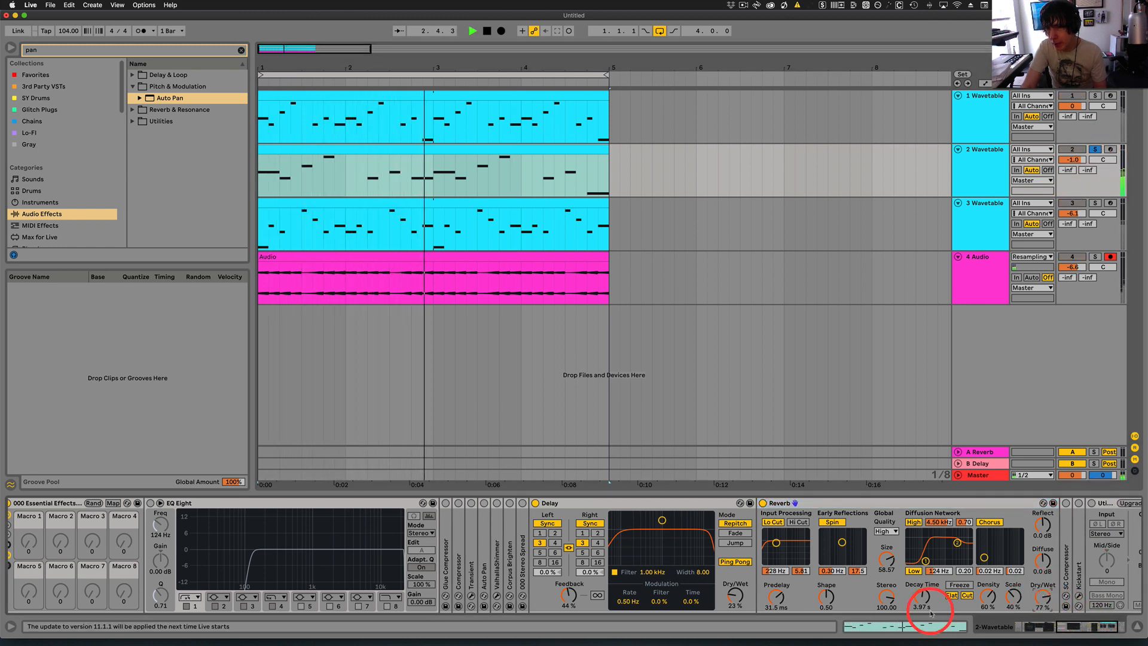
drag(735, 601, 733, 596)
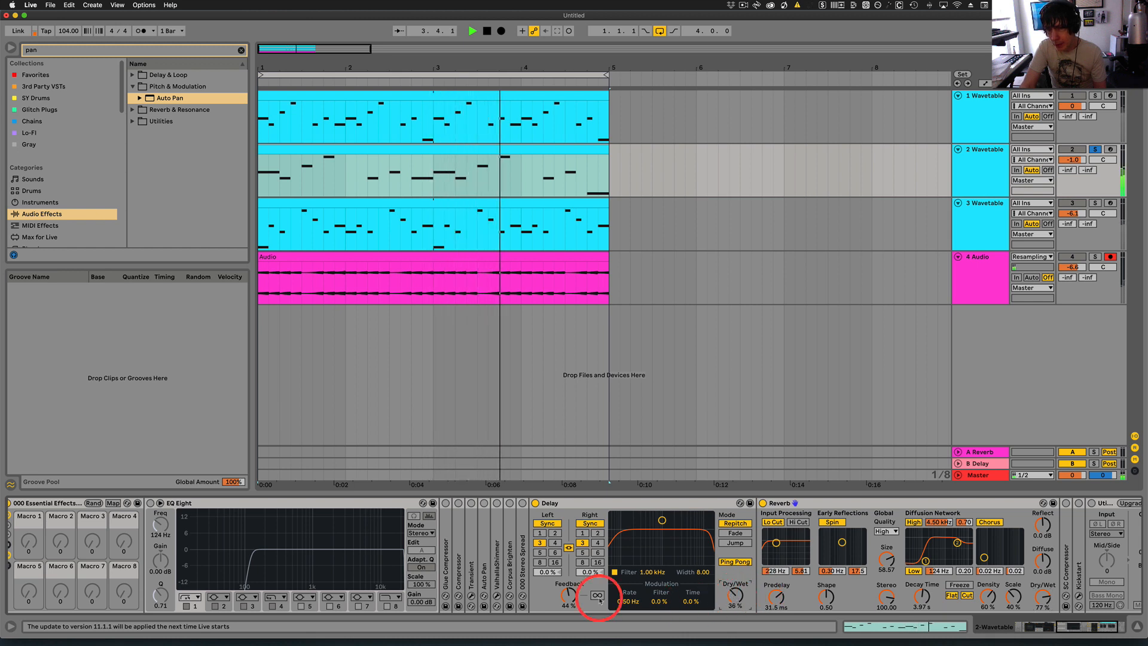
drag(568, 598, 568, 596)
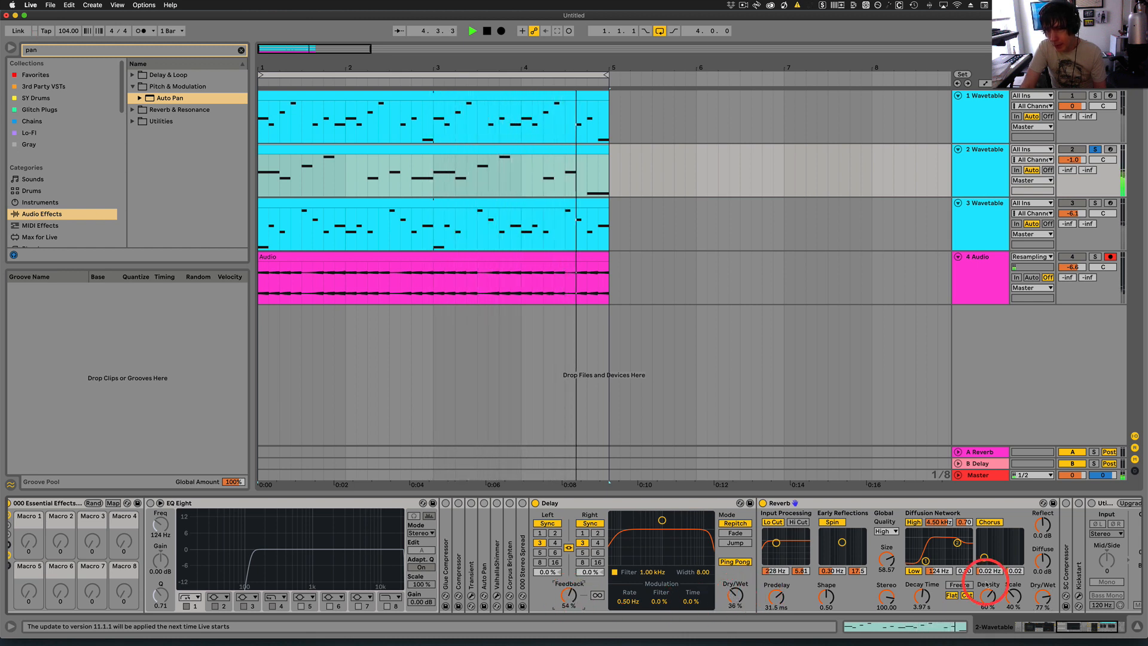
- Set the Reverb to 5.45 s Decay Time, 51.82 Size and 88 % Dry/Wet, and the Delay's Dry/Wet to 64 %
drag(921, 599, 888, 565)
drag(1041, 597, 1042, 596)
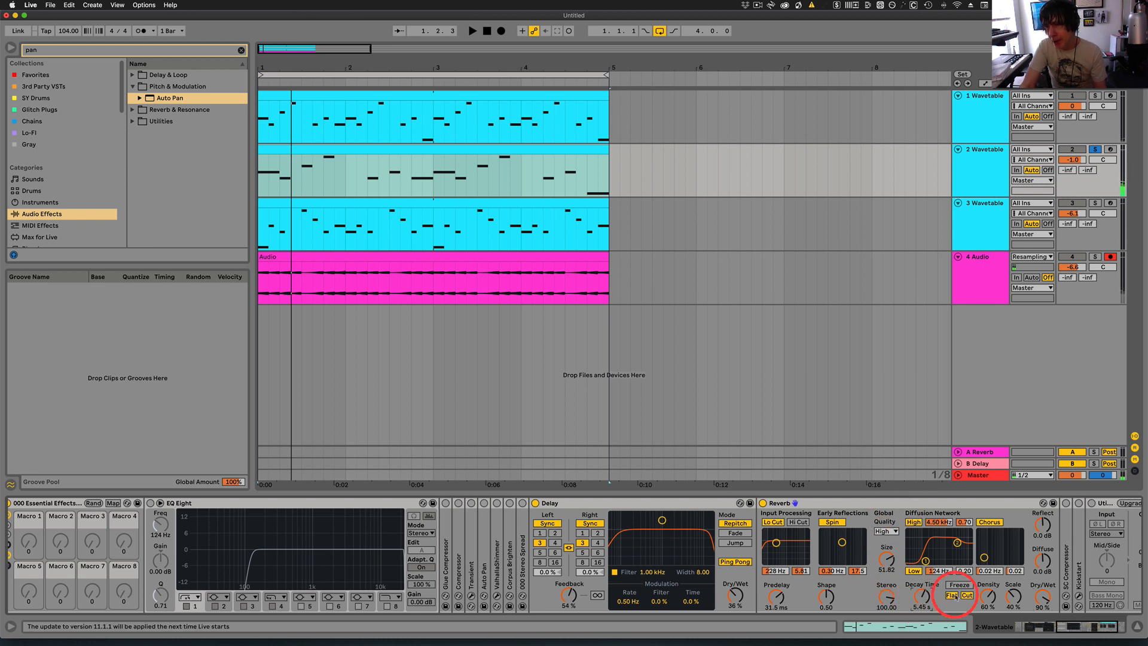
key(space)
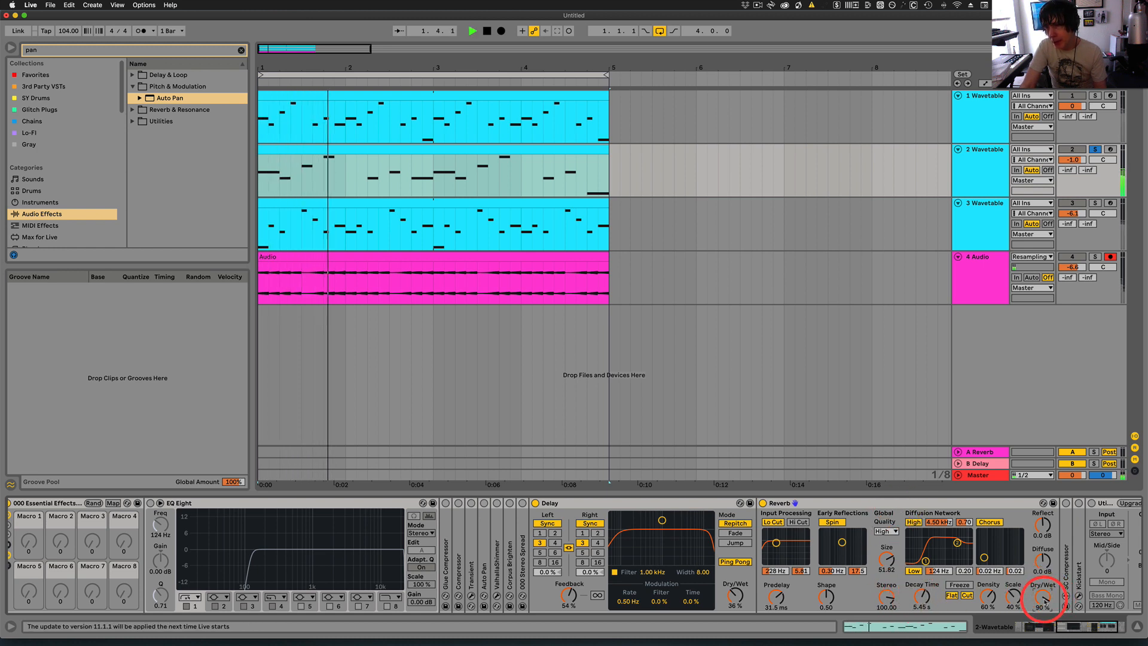
drag(1044, 600, 1046, 602)
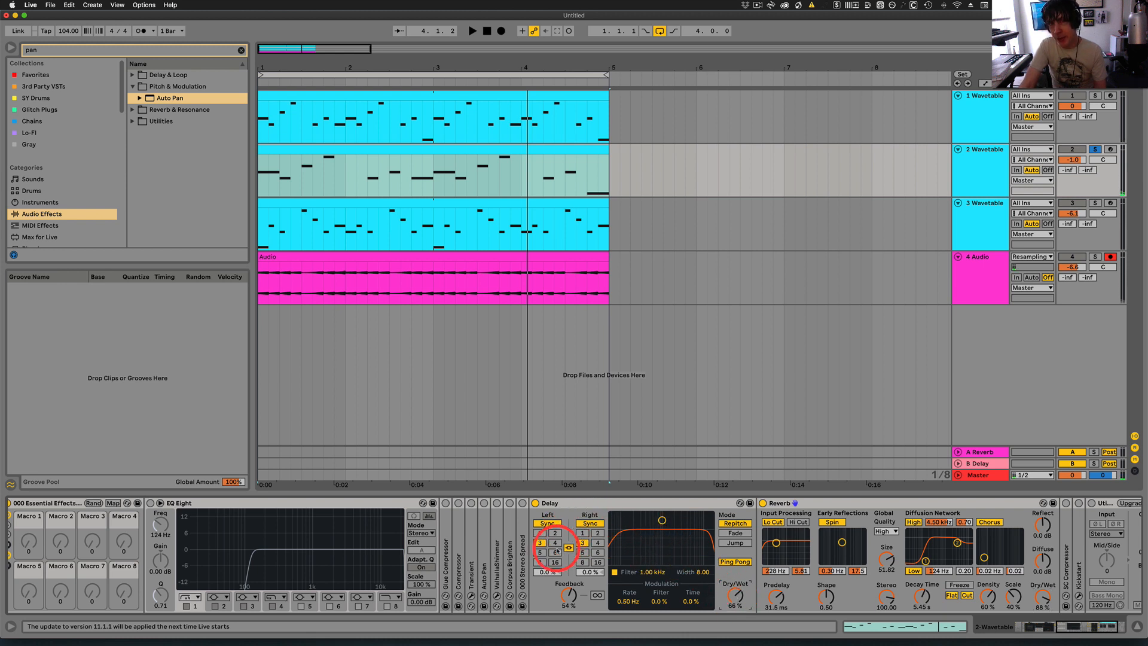
key(space)
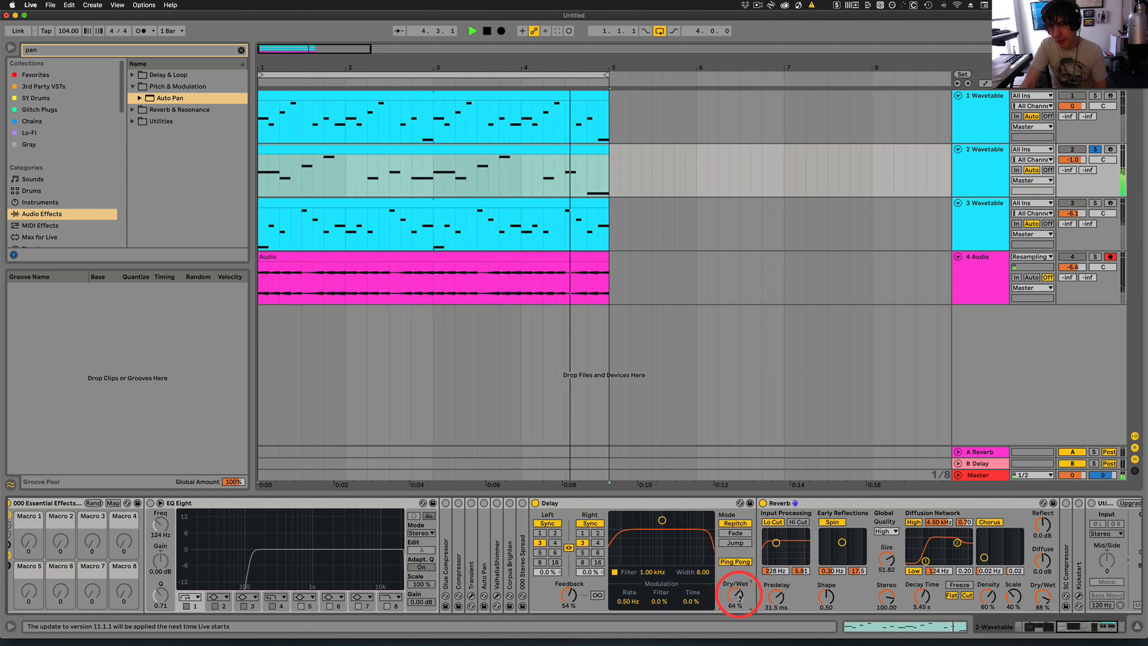
key(space)
- Unsolo the 2 Wavetable track, play the full loop with all tracks and lower its volume to -1.6 dB
click(1094, 150)
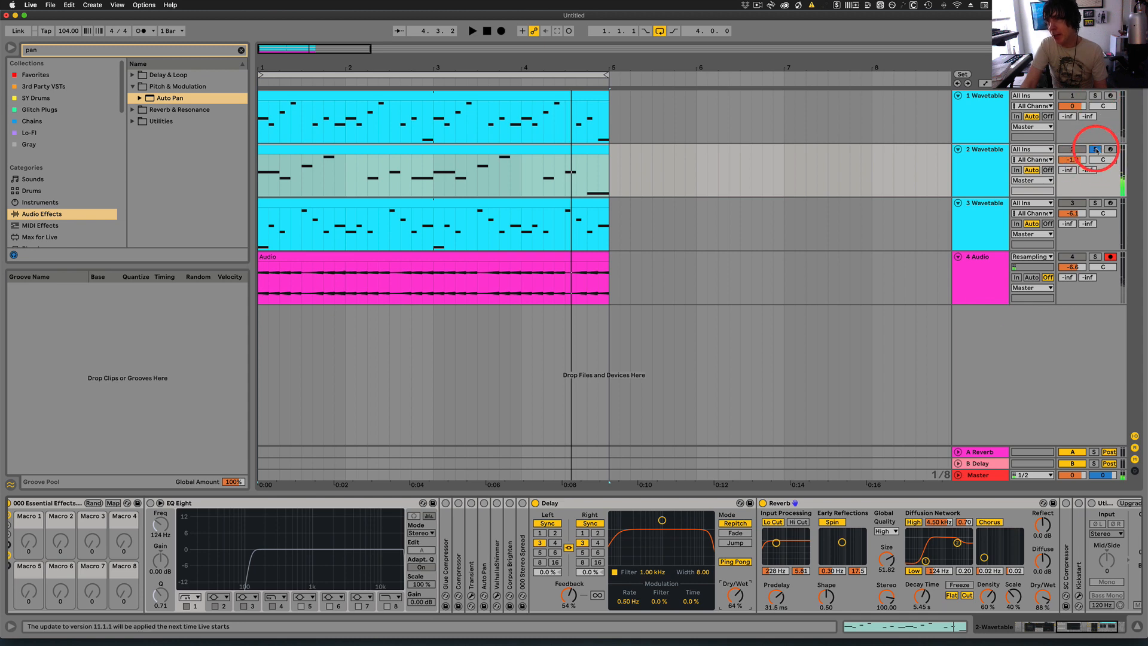
click(982, 96)
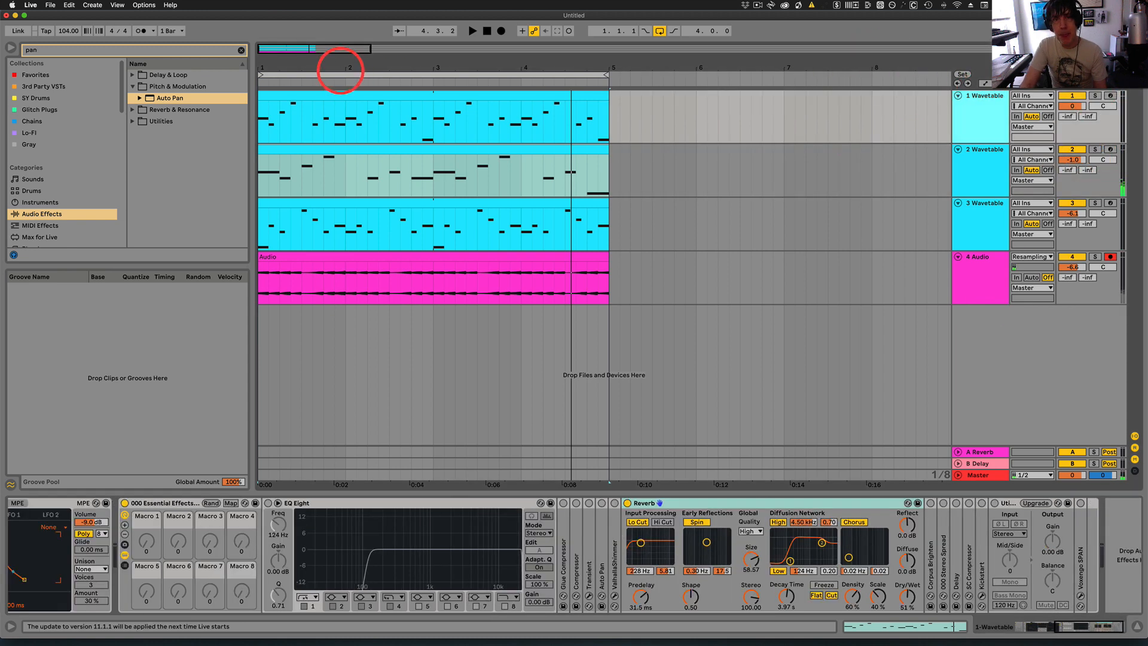
click(343, 73)
key(space)
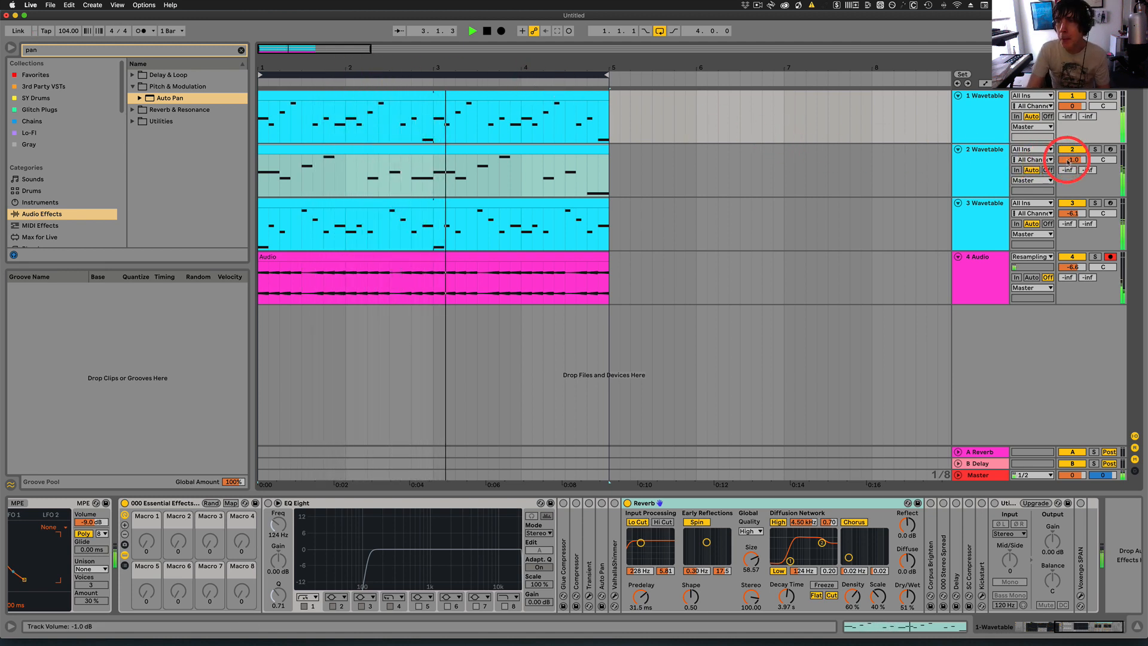
drag(1073, 160, 1072, 165)
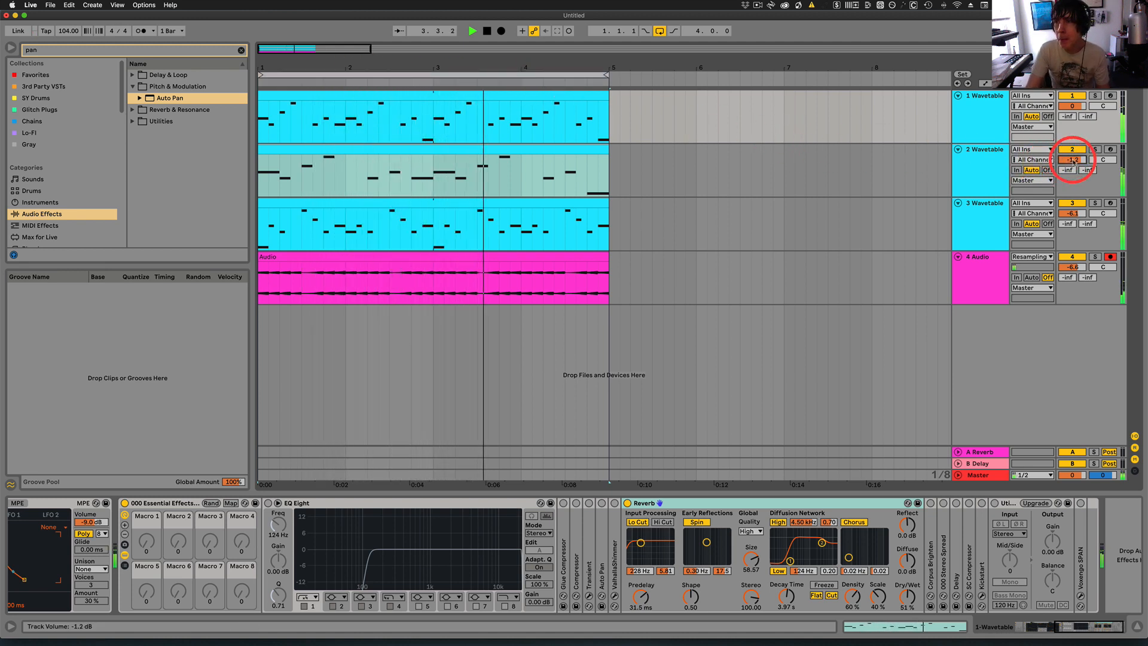
key(space)
- Solo the 2 Wavetable track, switch on its EQ Eight and raise the band 1 low-cut frequency to 225 Hz during playback
click(1095, 150)
click(988, 154)
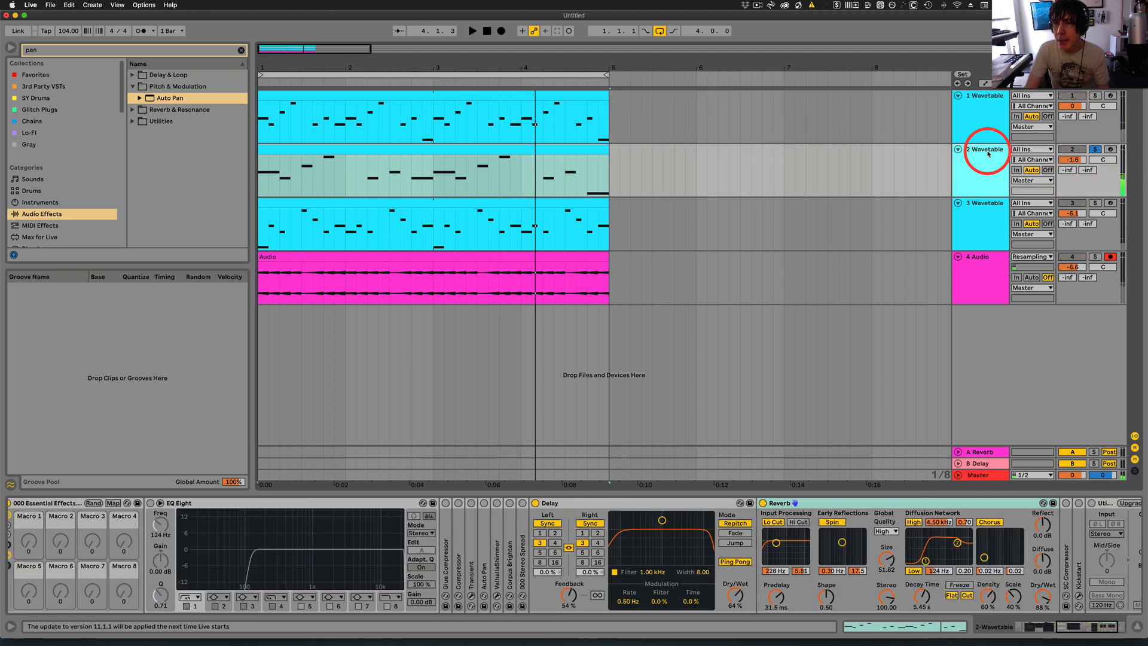
click(150, 503)
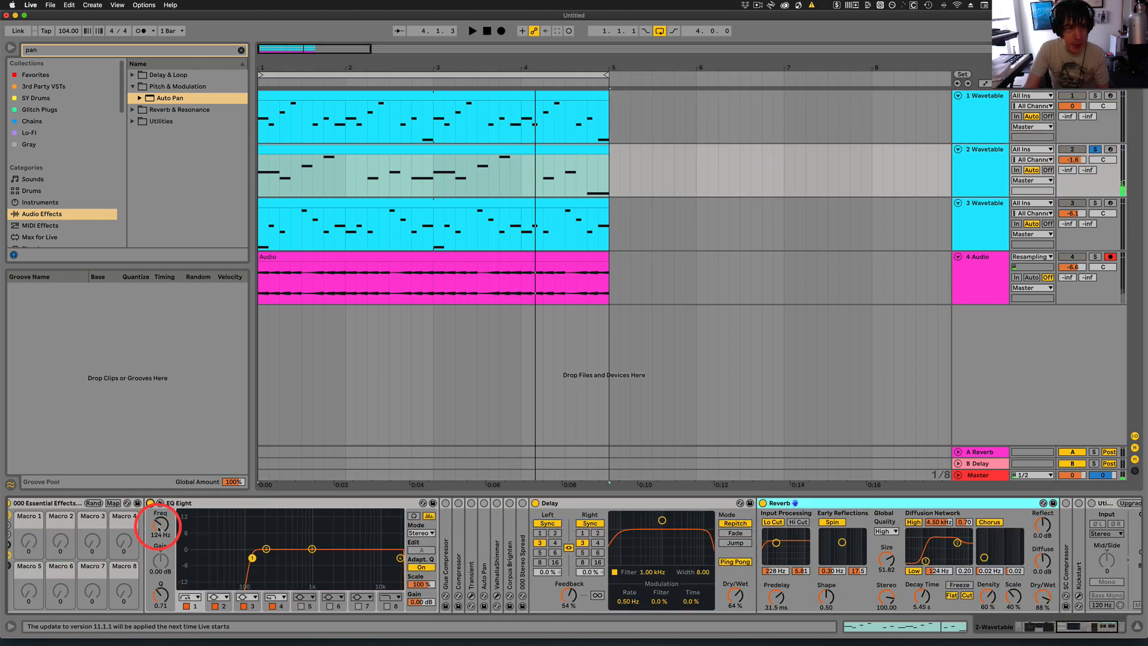
key(space)
drag(161, 527, 160, 525)
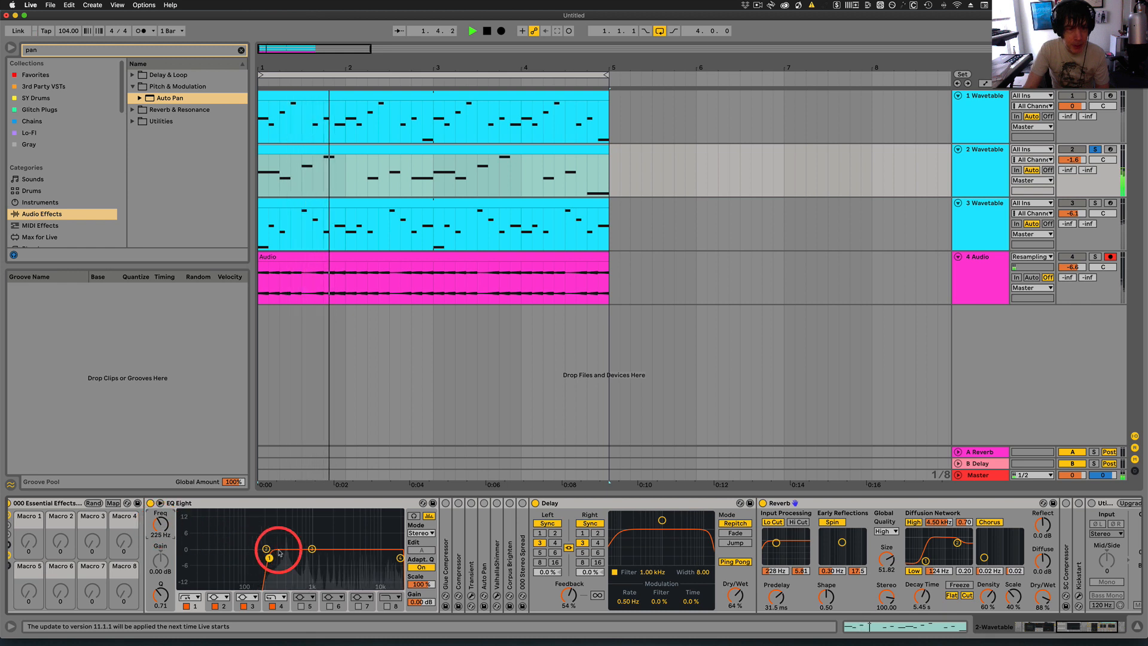
- Set EQ Eight band 3 to a -5.08 dB dip at 1.47 kHz and the band 4 high cut to 19.8 kHz
mouse_move(312, 548)
mouse_down()
mouse_move(275, 563)
mouse_move(316, 560)
mouse_up()
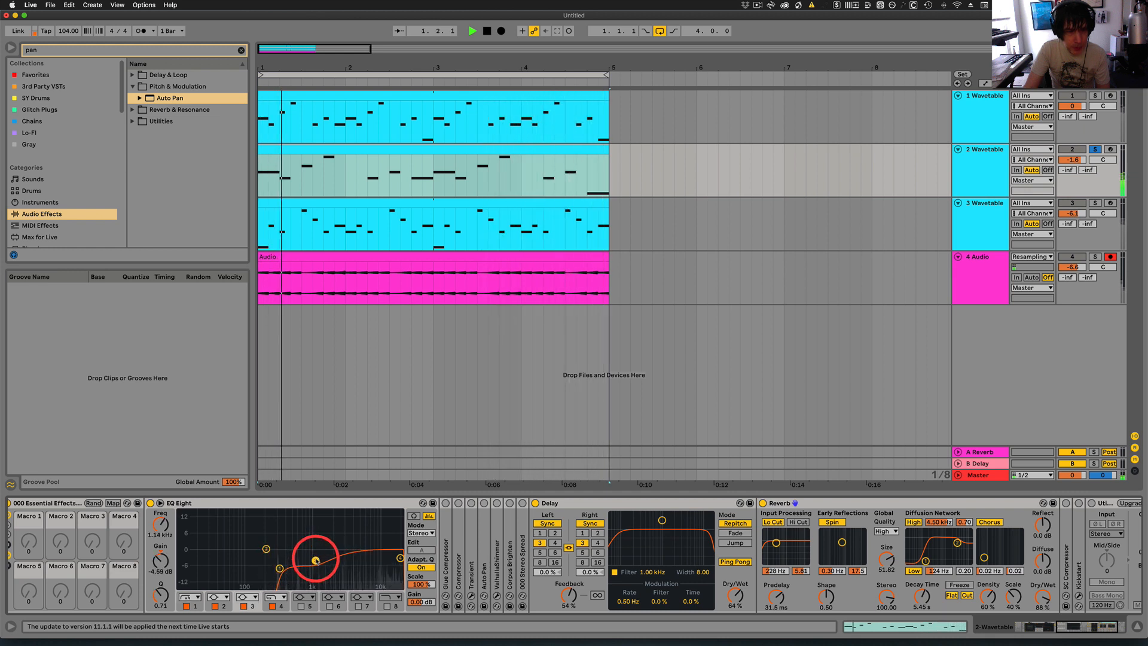
click(399, 558)
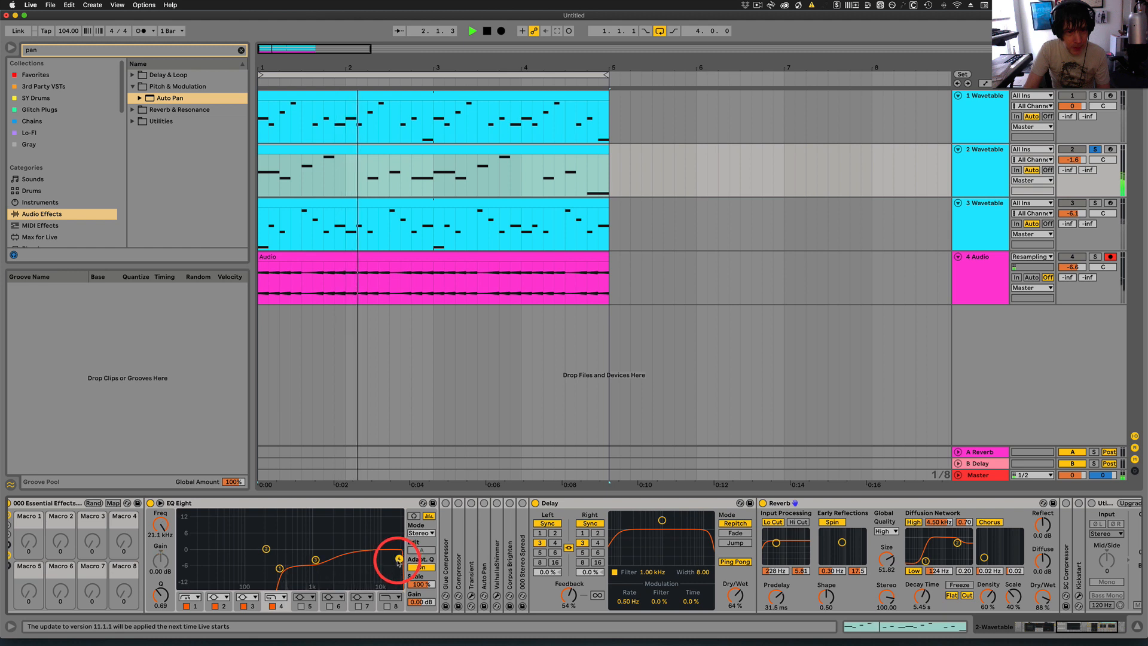
drag(398, 565, 394, 567)
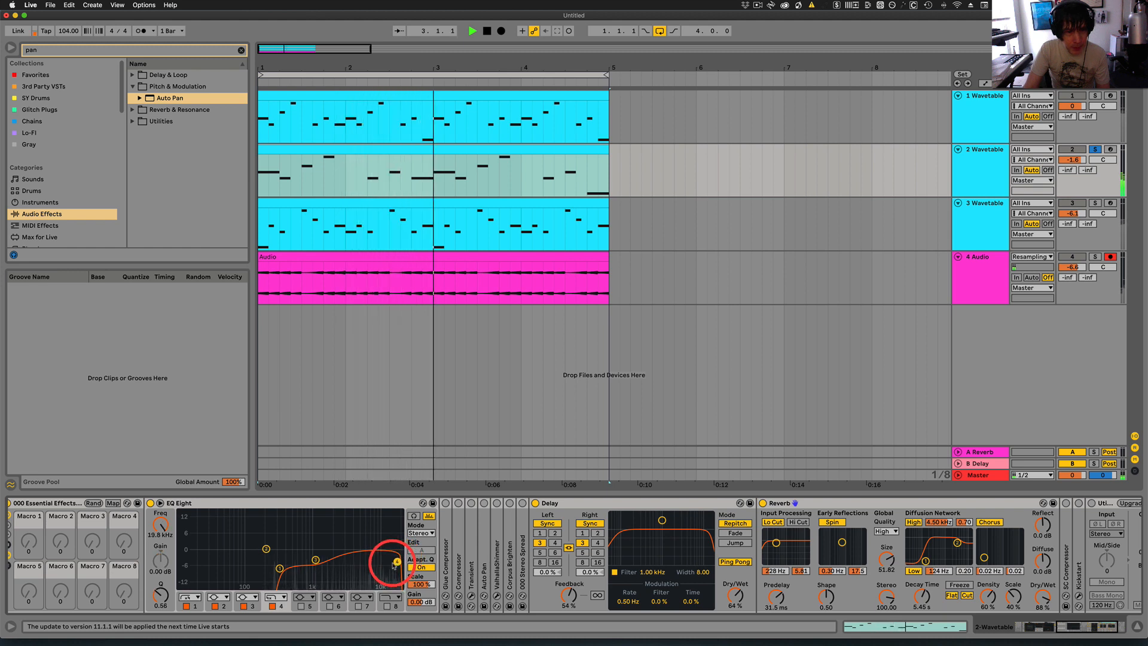
drag(316, 560, 326, 564)
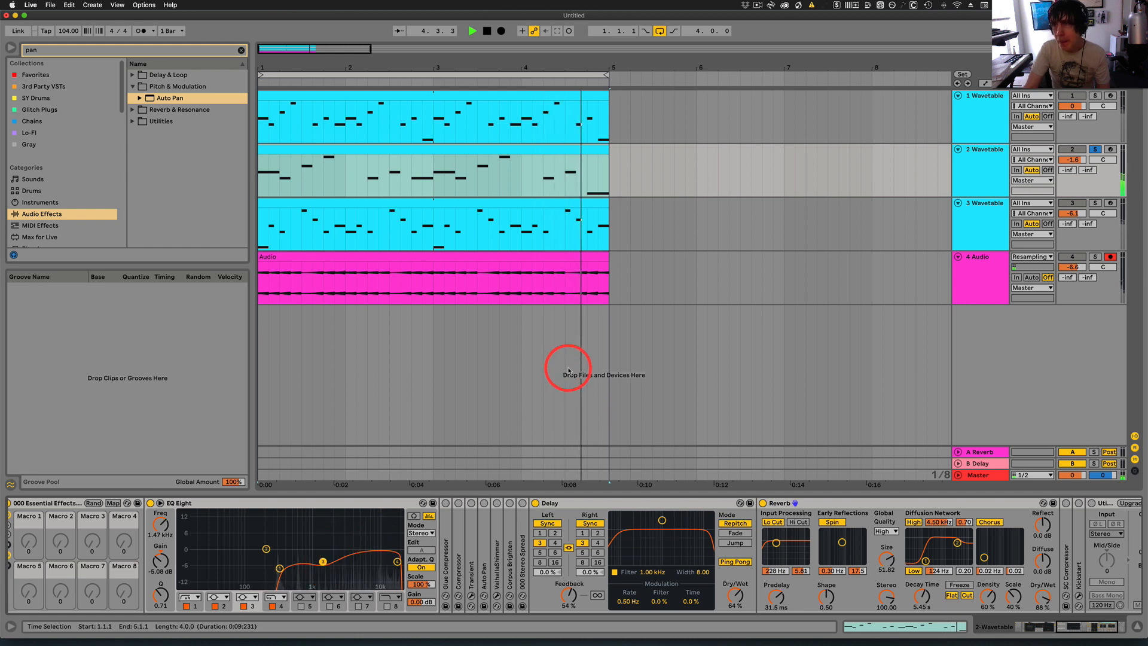
- Stop playback, unsolo the 2 Wavetable track and play all tracks together from the start
key(space)
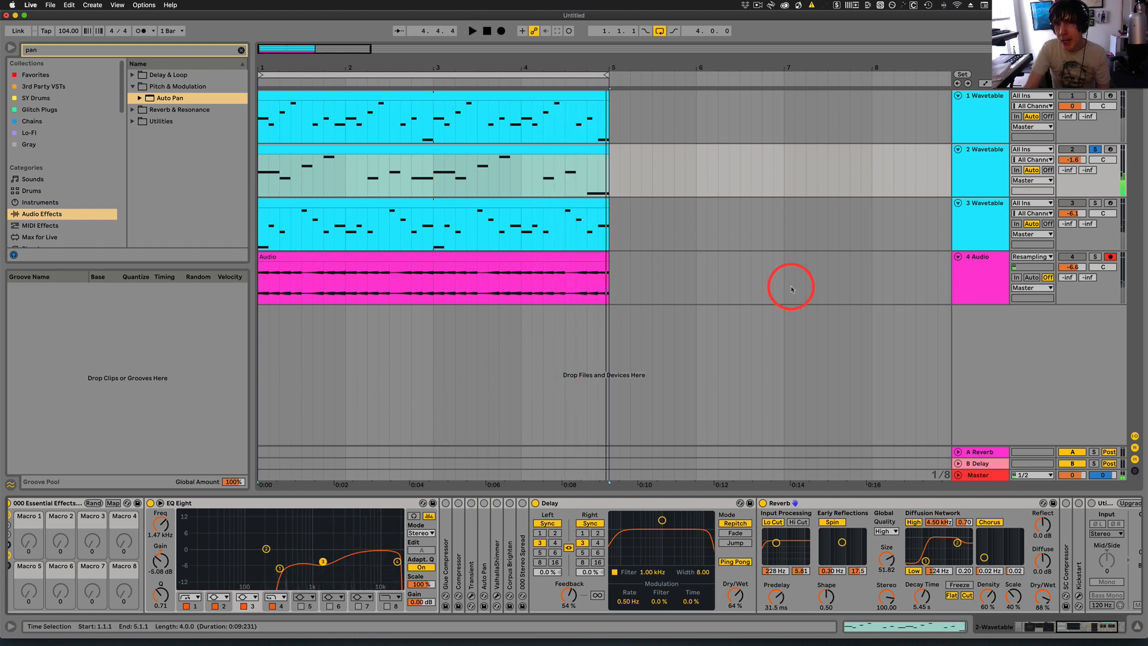
click(1099, 148)
key(space)
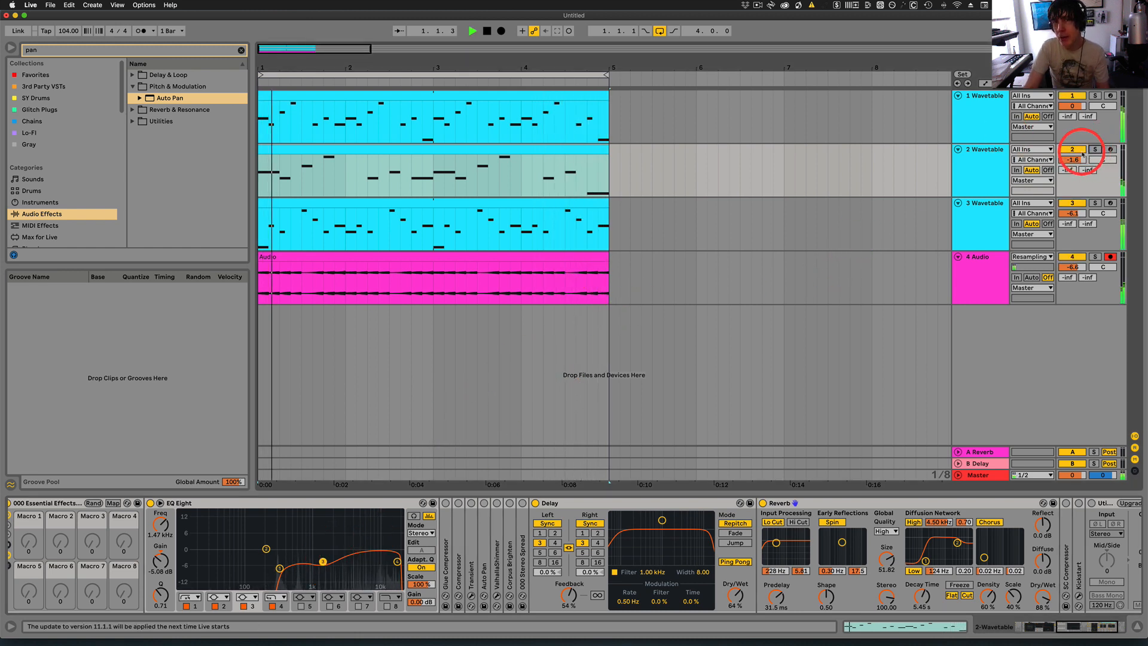
- Set the 2 Wavetable track volume to -2.0 dB and the 4 Audio track volume to -4.4 dB during playback
drag(1073, 159, 1073, 162)
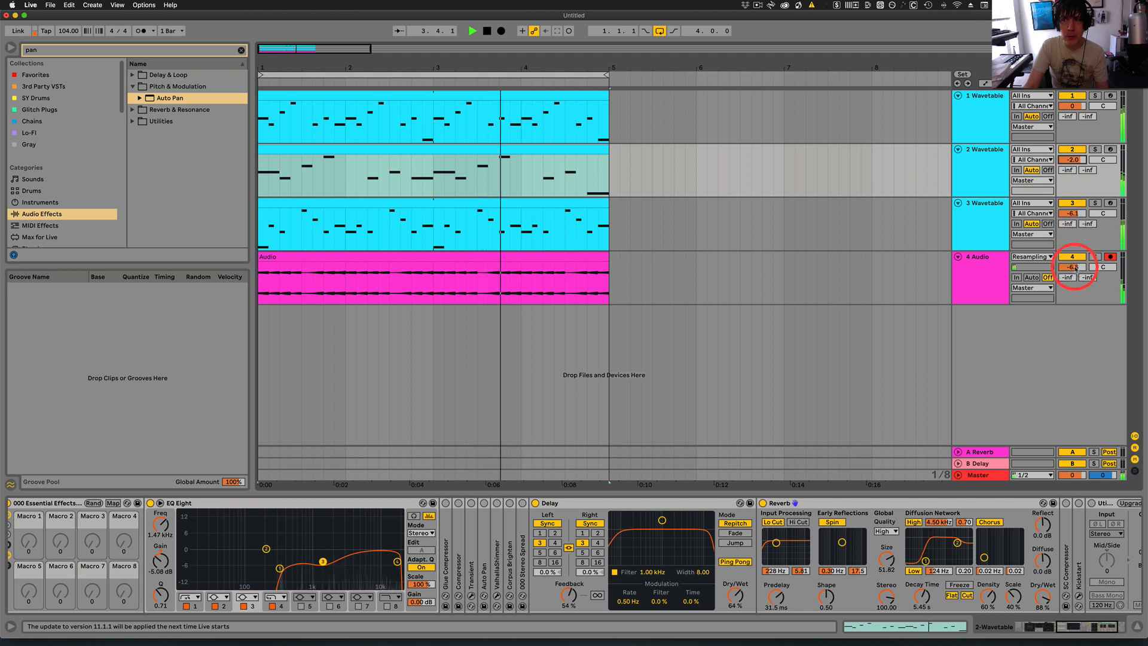
drag(1076, 271, 1077, 268)
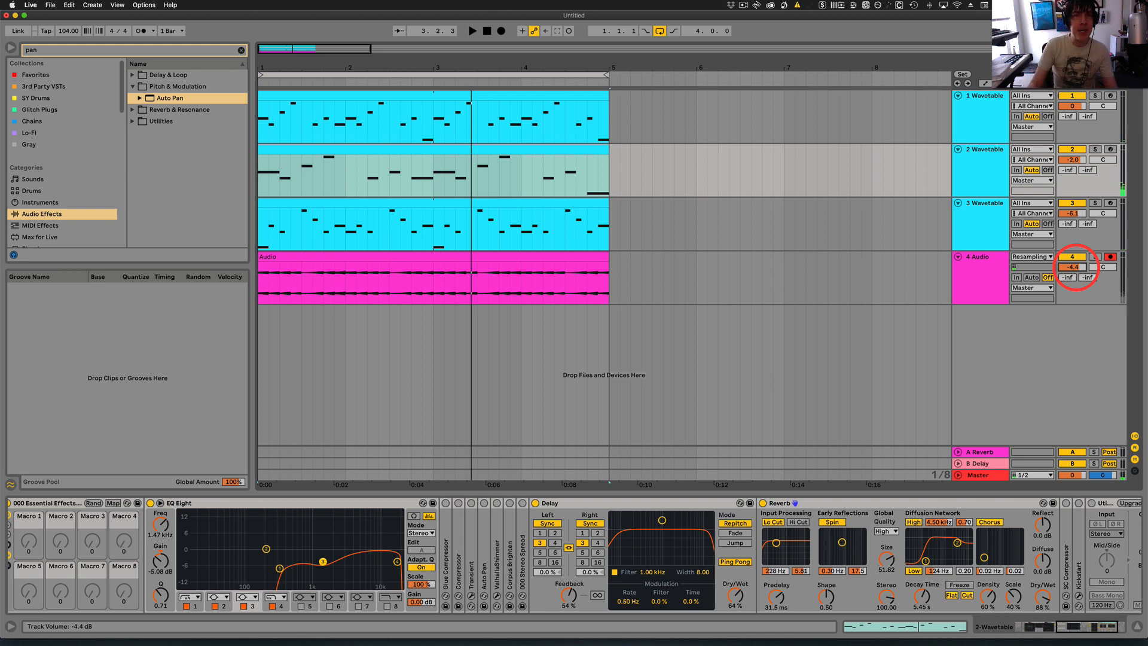
click(505, 114)
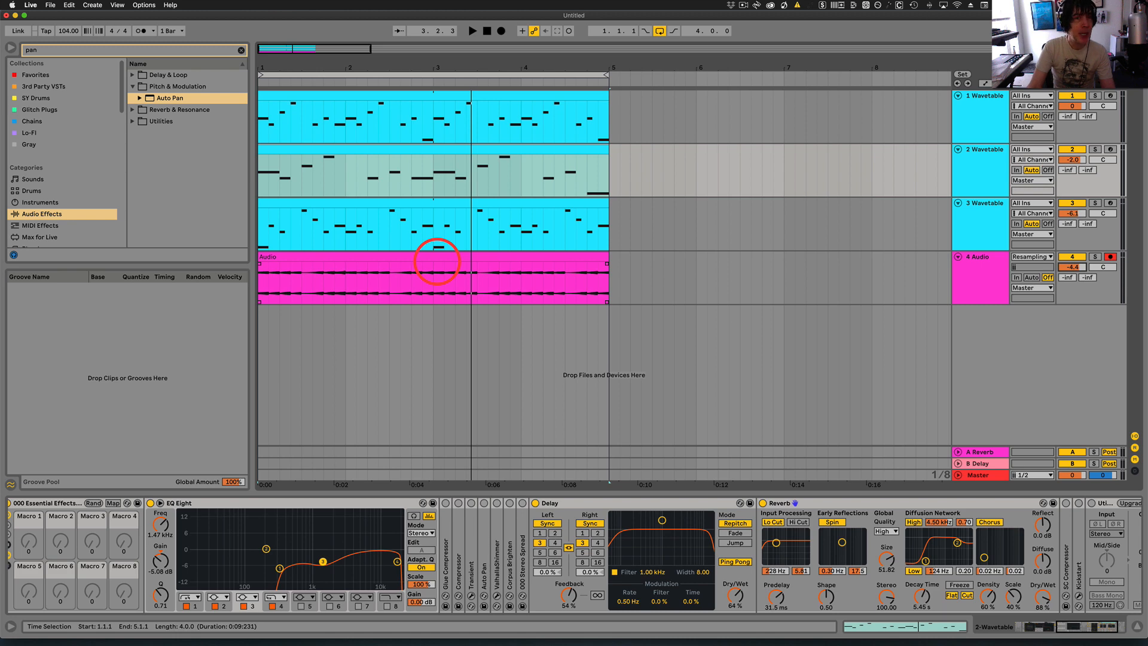
- Solo the 3 Wavetable track and play its clip briefly from the start
click(473, 200)
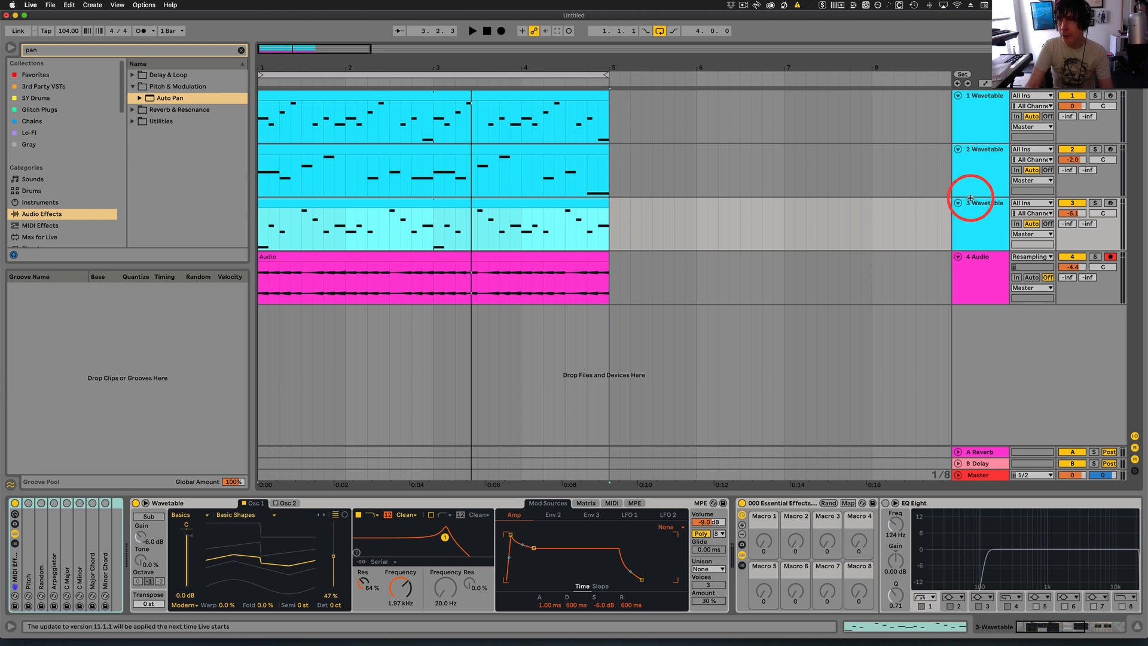
click(1094, 204)
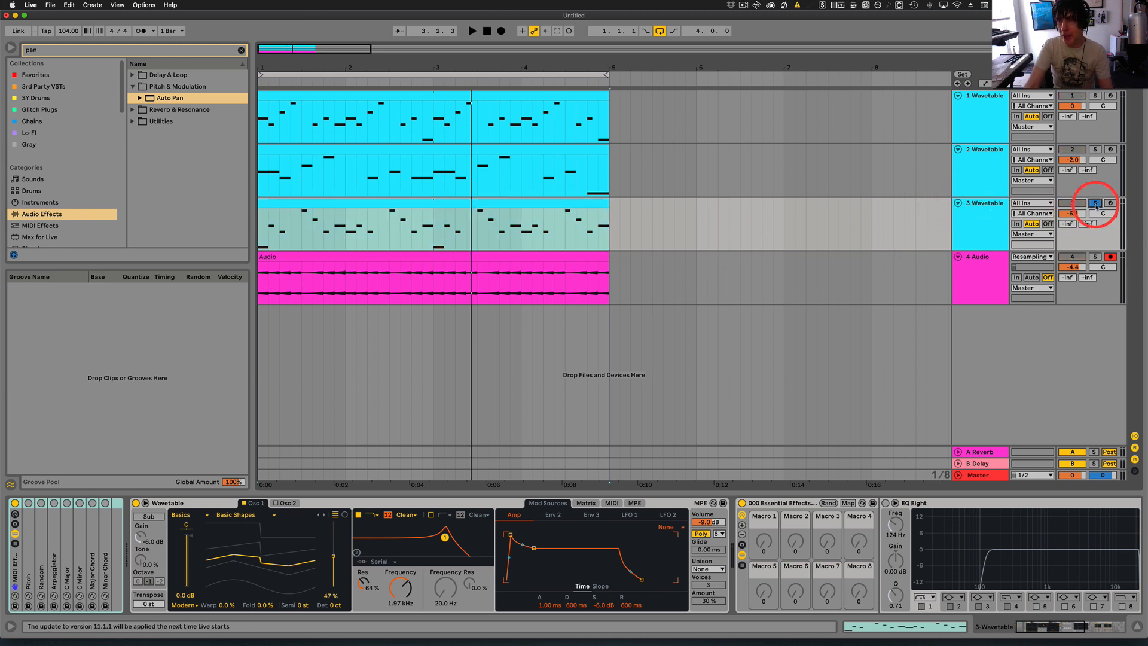
click(631, 243)
click(411, 200)
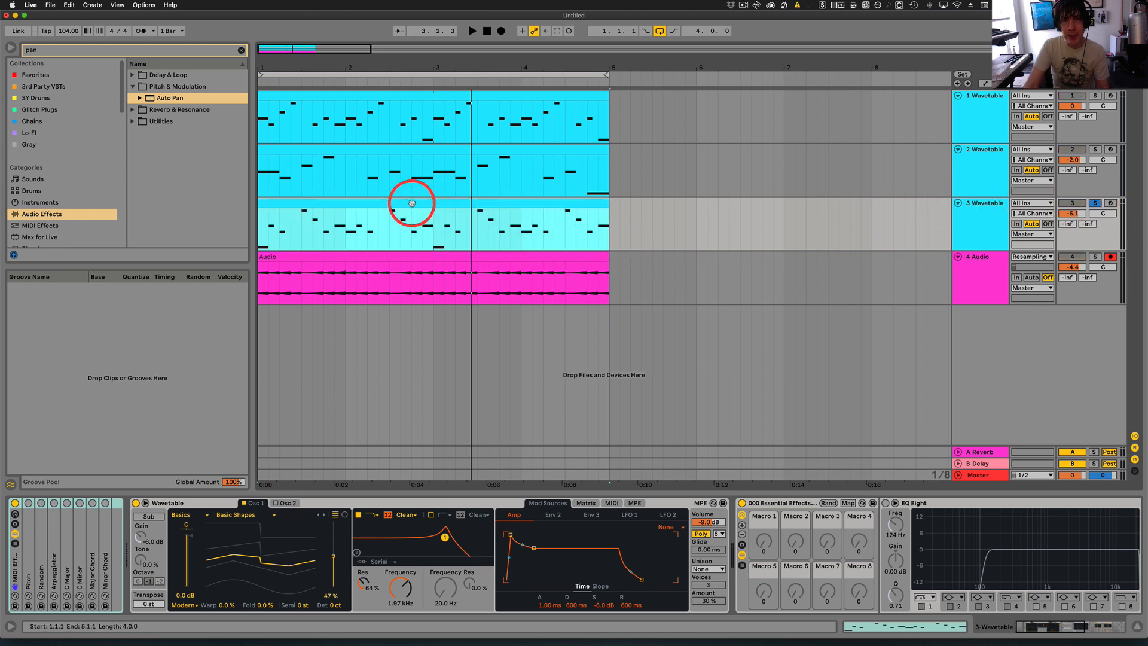
key(space)
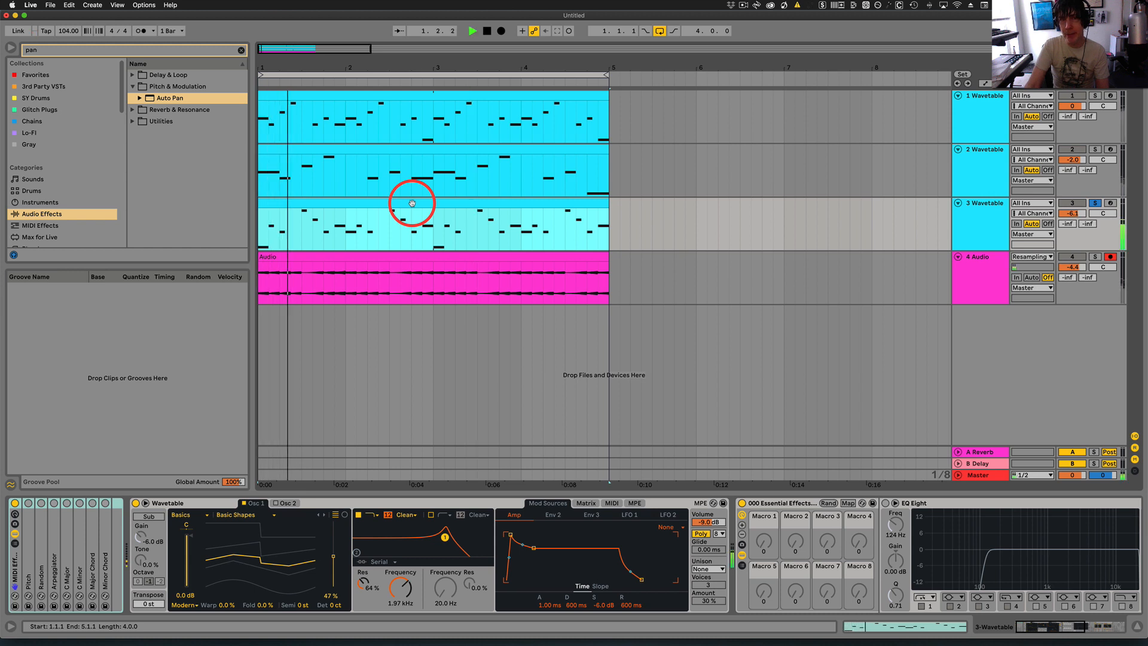
key(space)
- Duplicate the 3 Wavetable track and halve the note lengths in the copy's clip so it plays at double speed
click(993, 228)
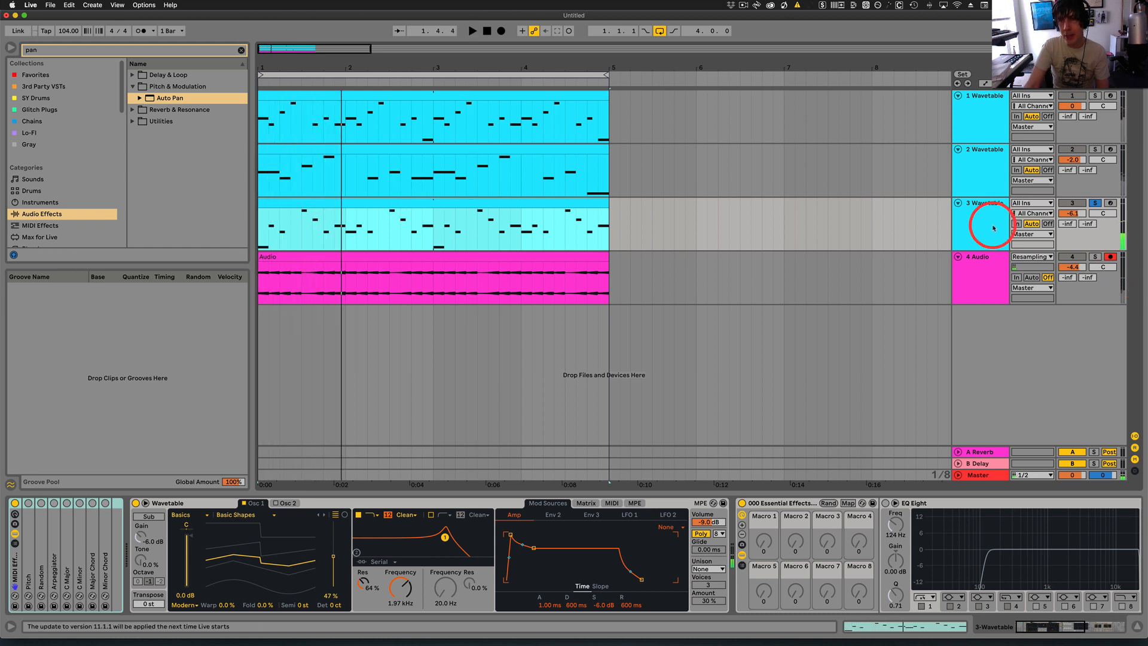
click(993, 204)
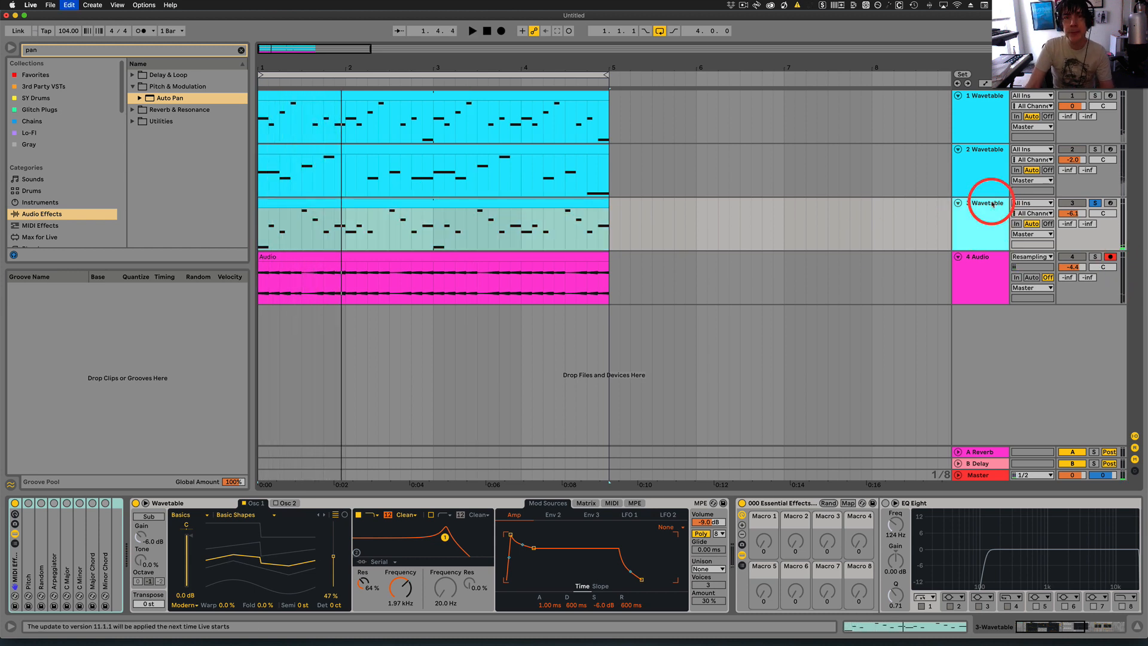
key(super+d)
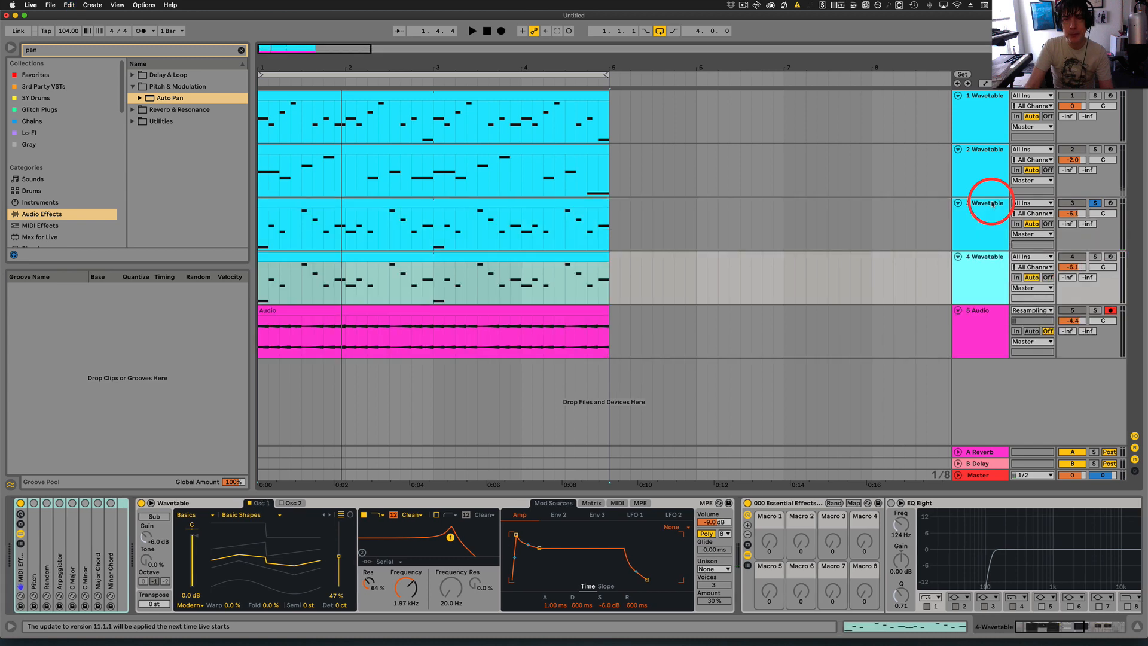
drag(533, 277, 526, 255)
double_click(526, 256)
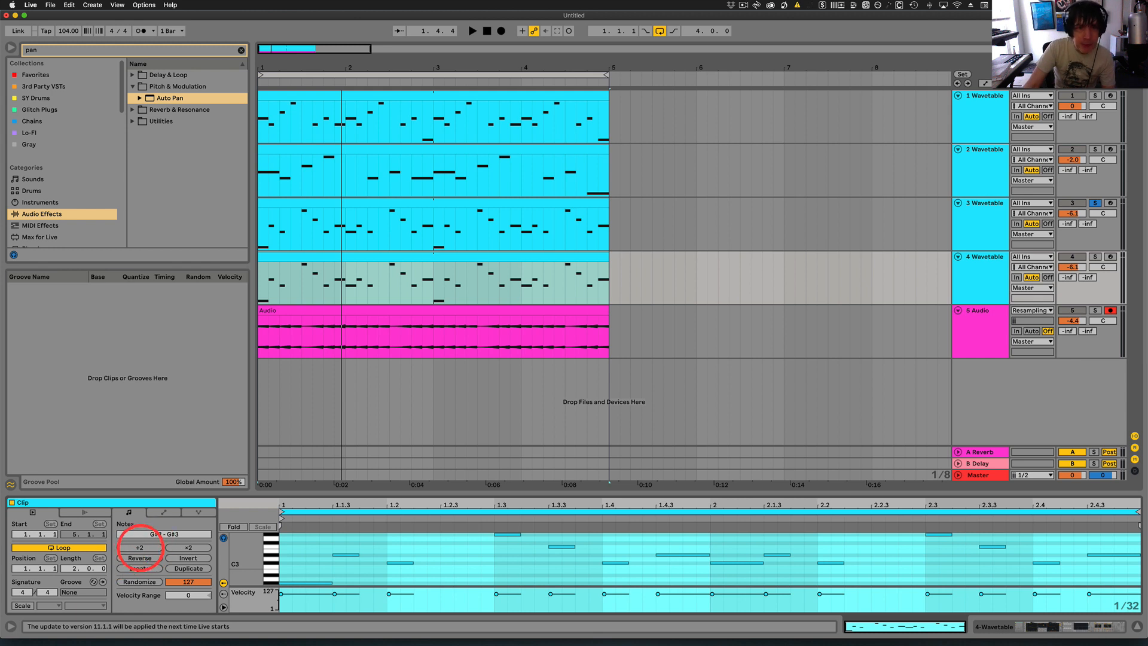
click(139, 548)
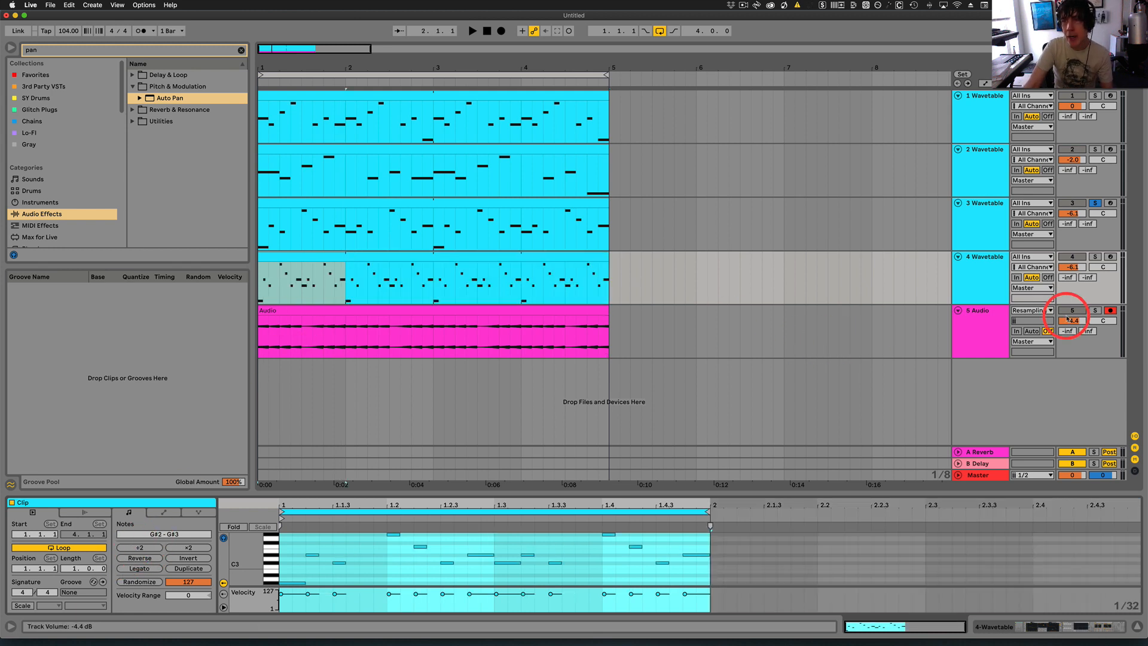
- Solo the duplicated 4 Wavetable track and listen to its double-speed loop
click(1094, 257)
key(space)
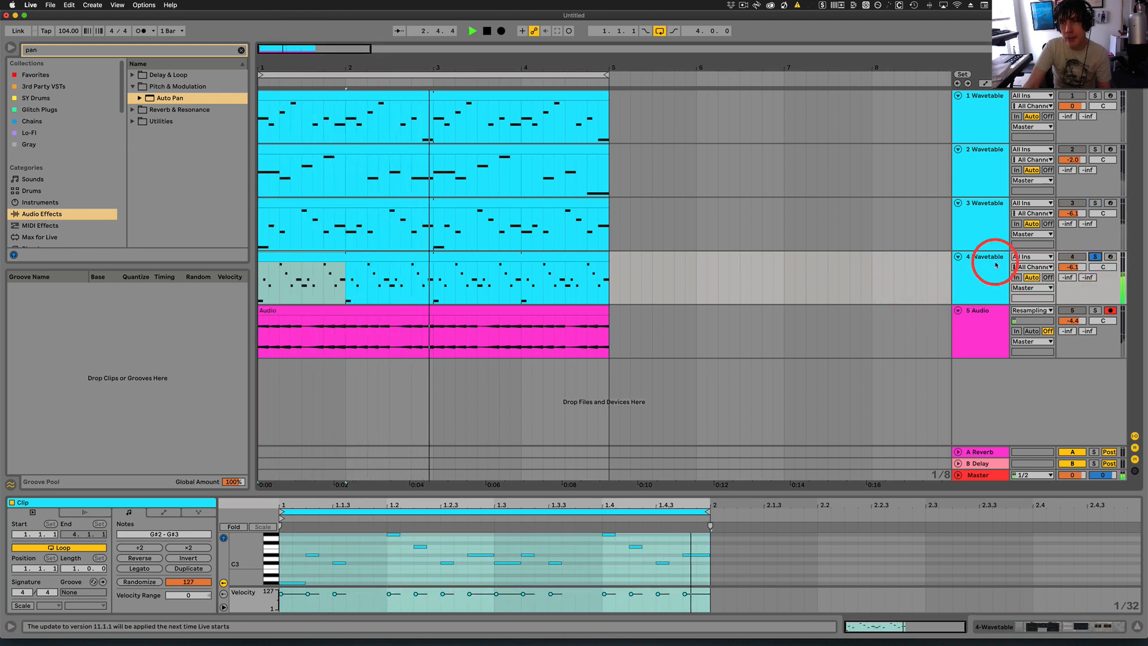
key(space)
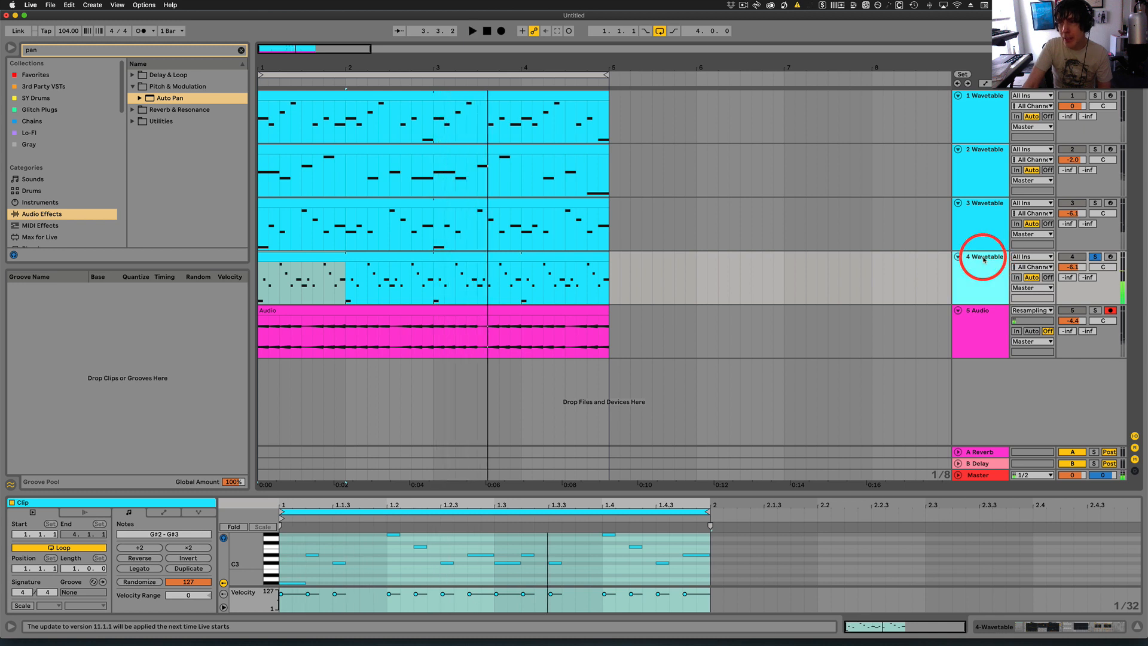
- Clear the browser search and add an Auto Filter directly after the Wavetable instrument on the 4 Wavetable track
double_click(984, 257)
scroll(804, 547, right, 5)
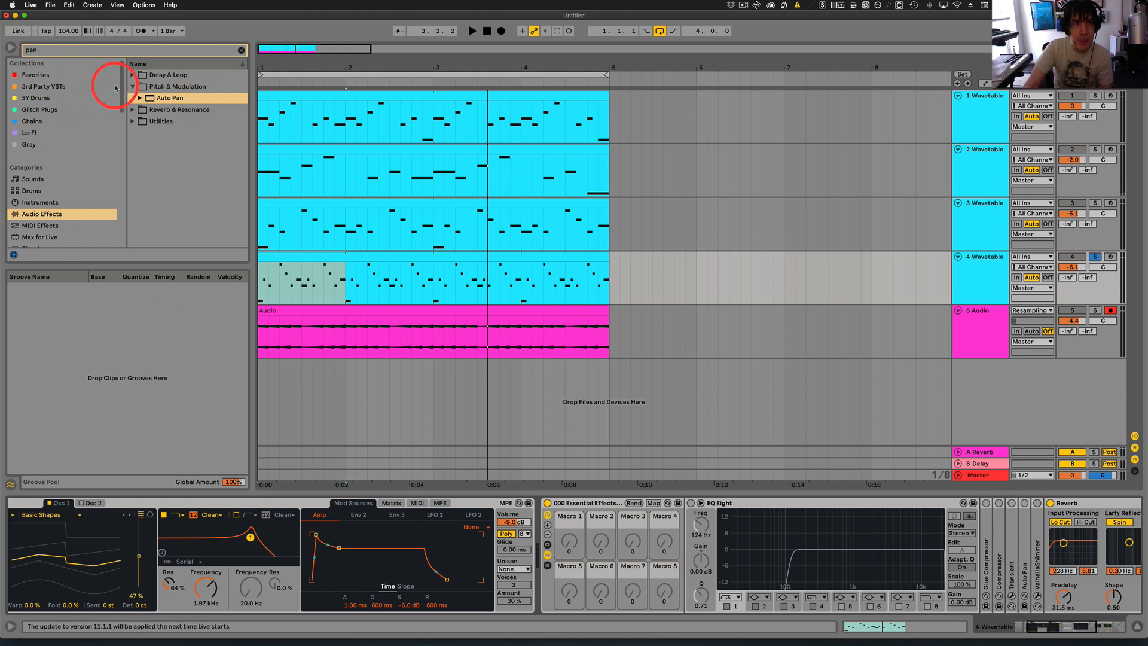
click(133, 86)
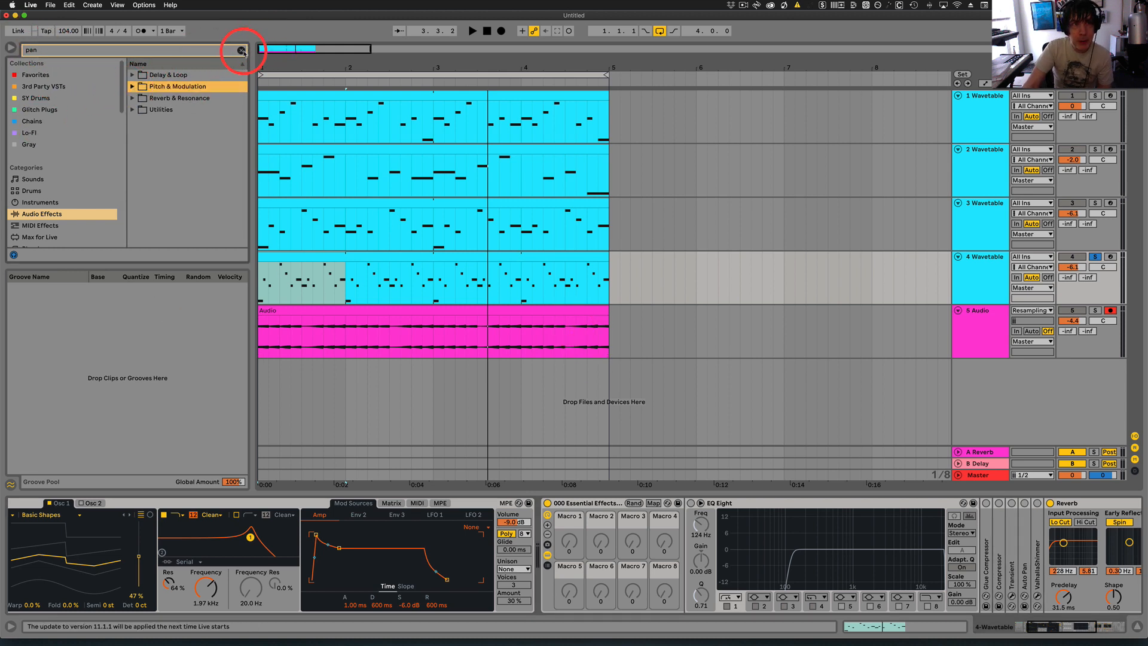
click(241, 51)
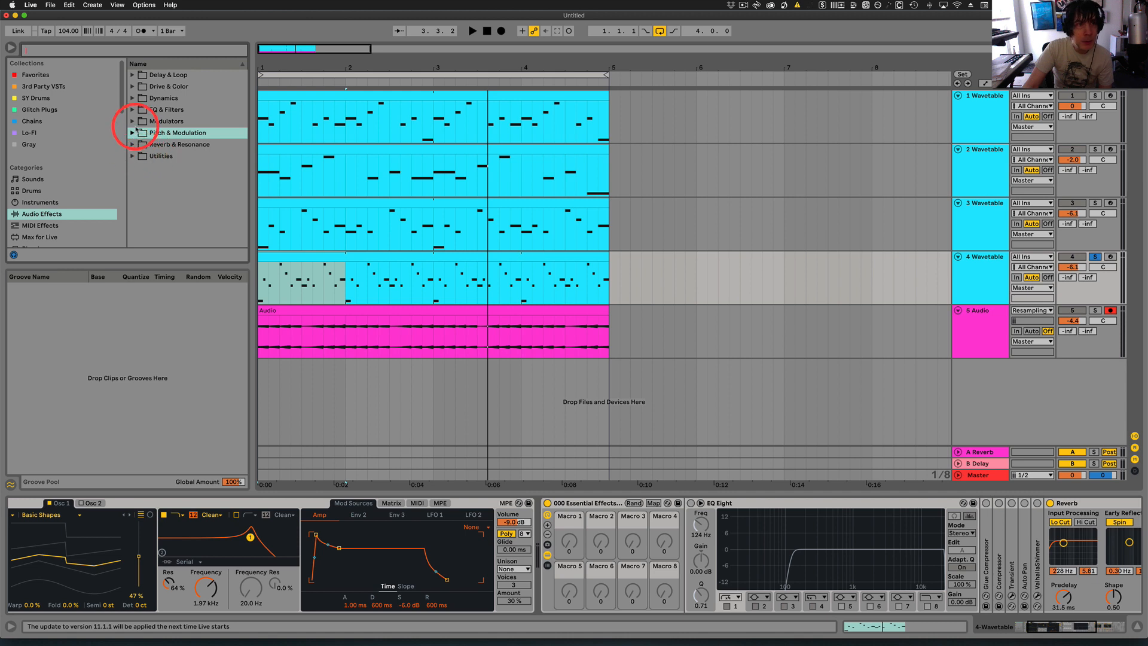
click(132, 110)
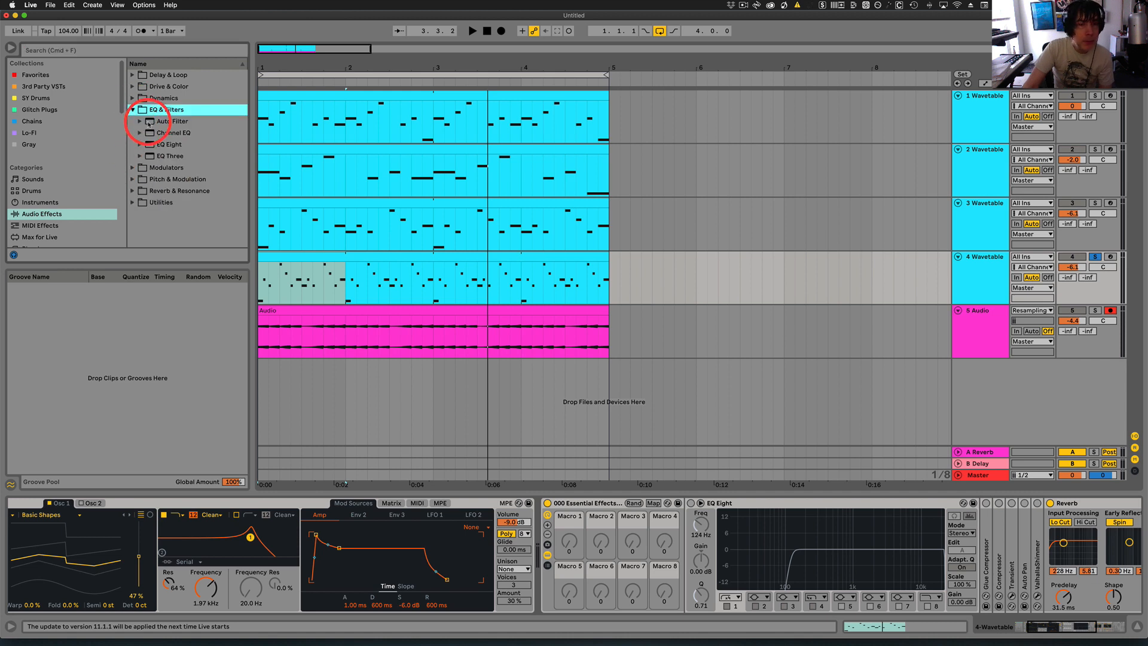
drag(148, 123, 545, 561)
click(688, 504)
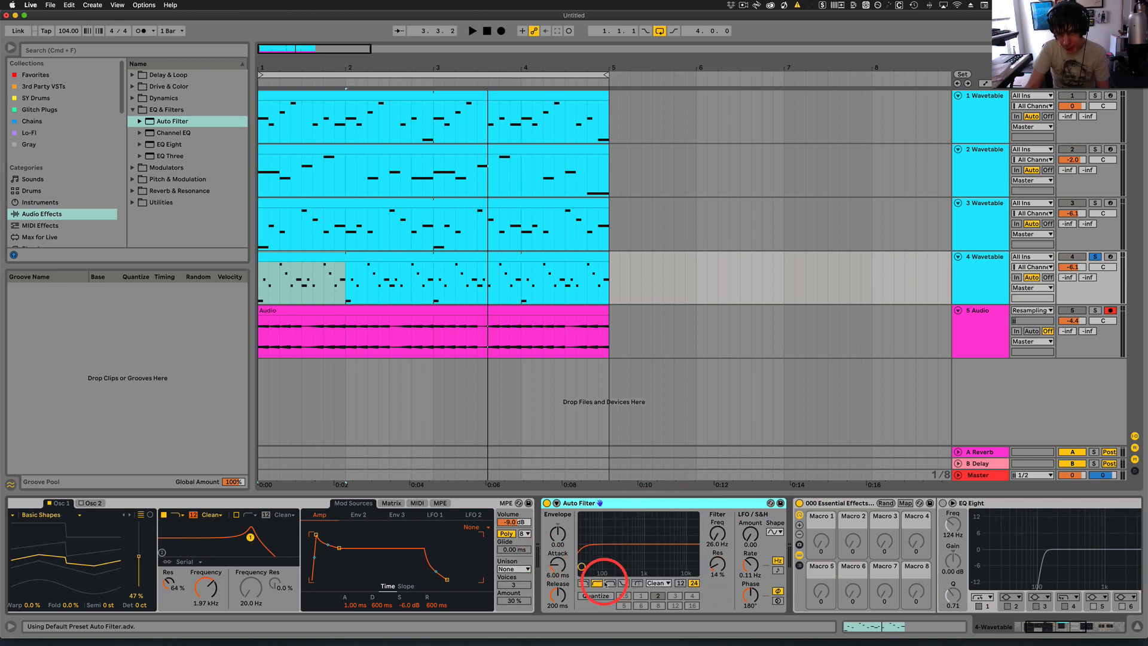
- Make the Auto Filter a band-pass with the OSR circuit, frequency 682 Hz and drive 4.57 dB
click(662, 584)
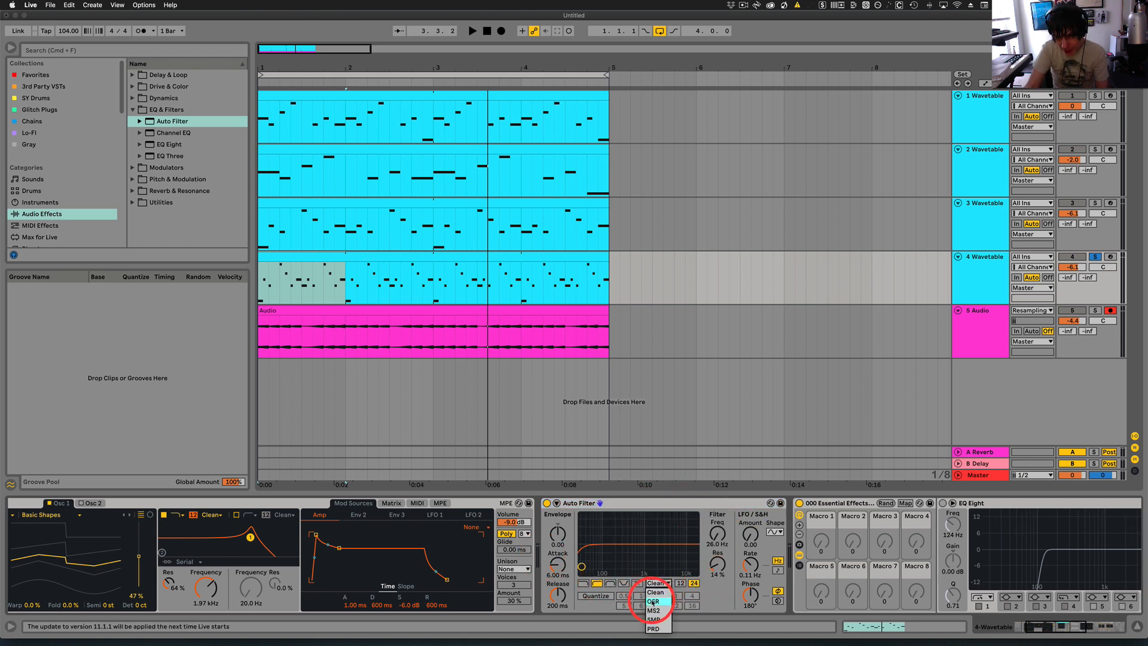
click(654, 602)
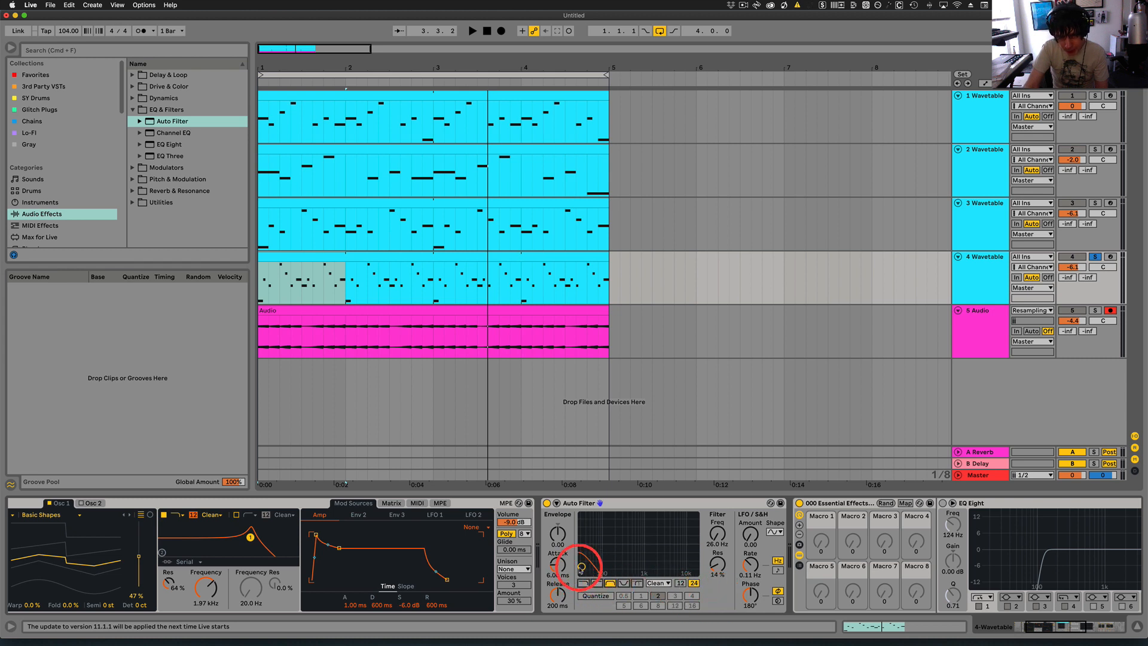
drag(580, 569, 645, 566)
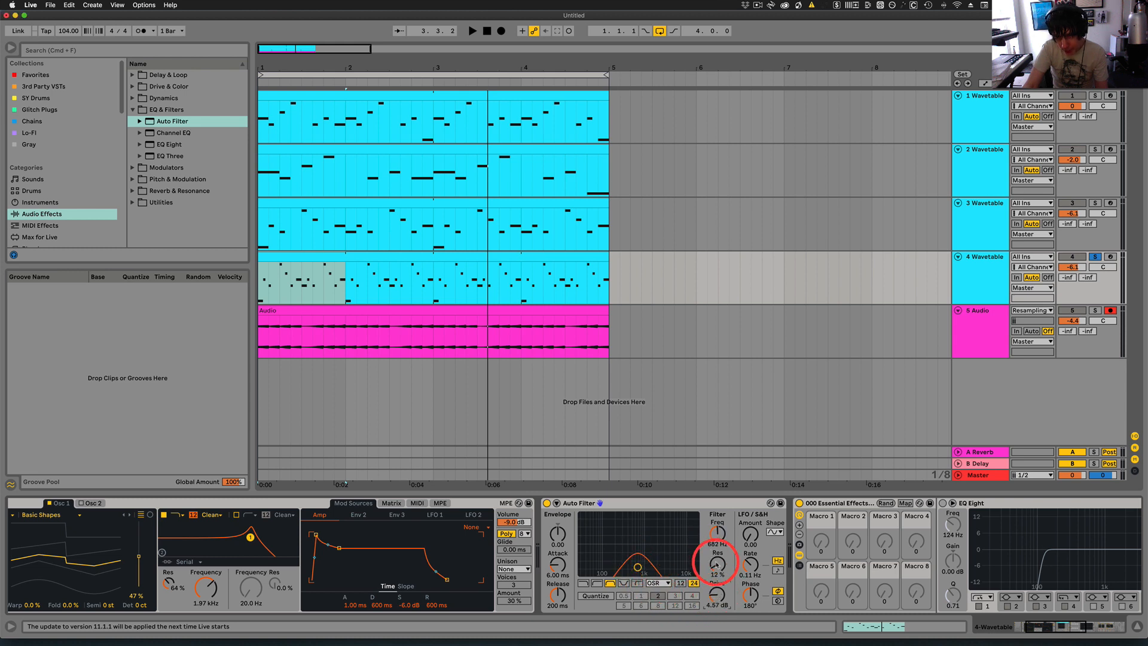
- During playback, set the Auto Filter to 4.48 kHz and 27% resonance, with LFO amount 19.8, rate 0.13 Hz and phase 206°
key(space)
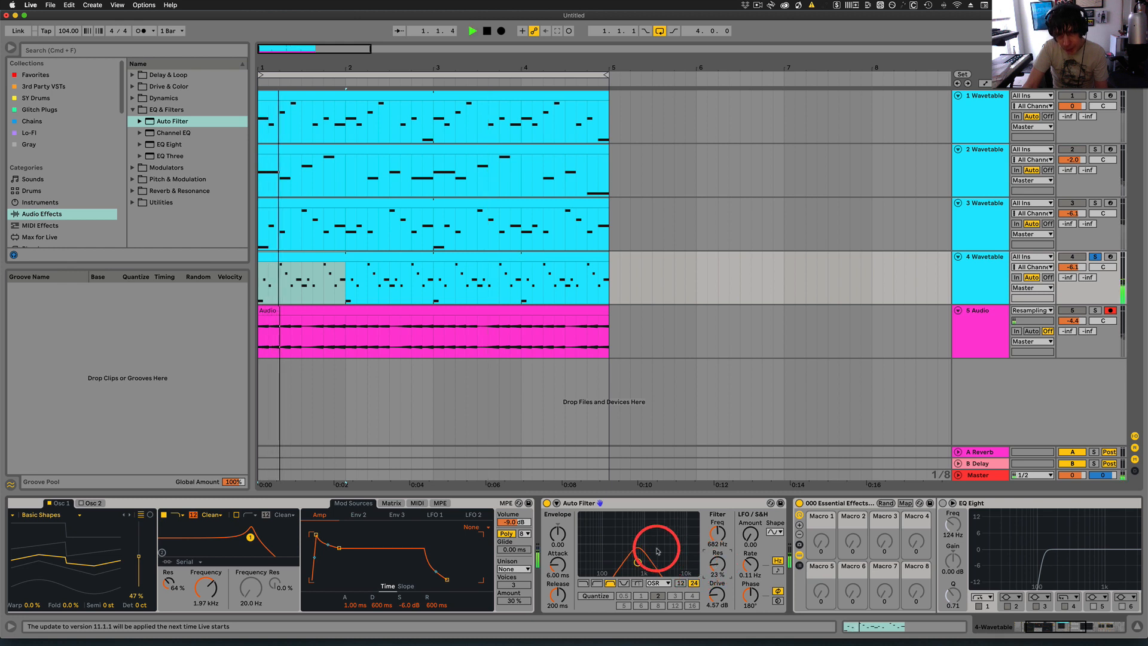
drag(748, 544, 752, 539)
mouse_move(638, 562)
mouse_down()
mouse_move(628, 556)
mouse_move(650, 564)
mouse_up()
click(743, 597)
drag(749, 596, 736, 572)
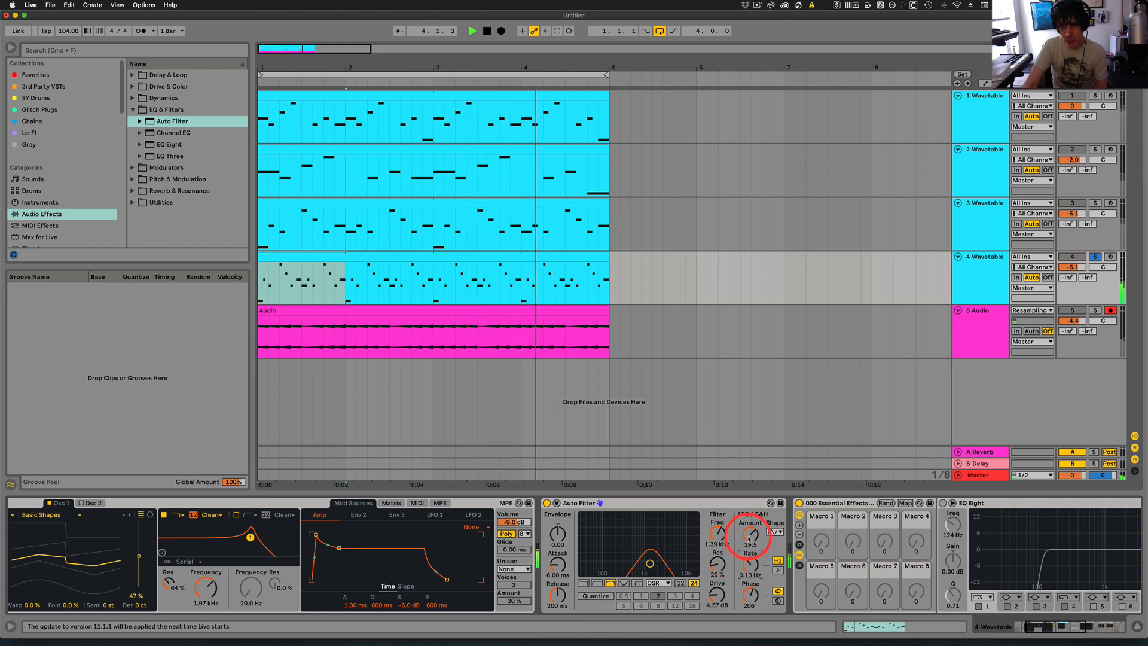
drag(648, 559, 672, 565)
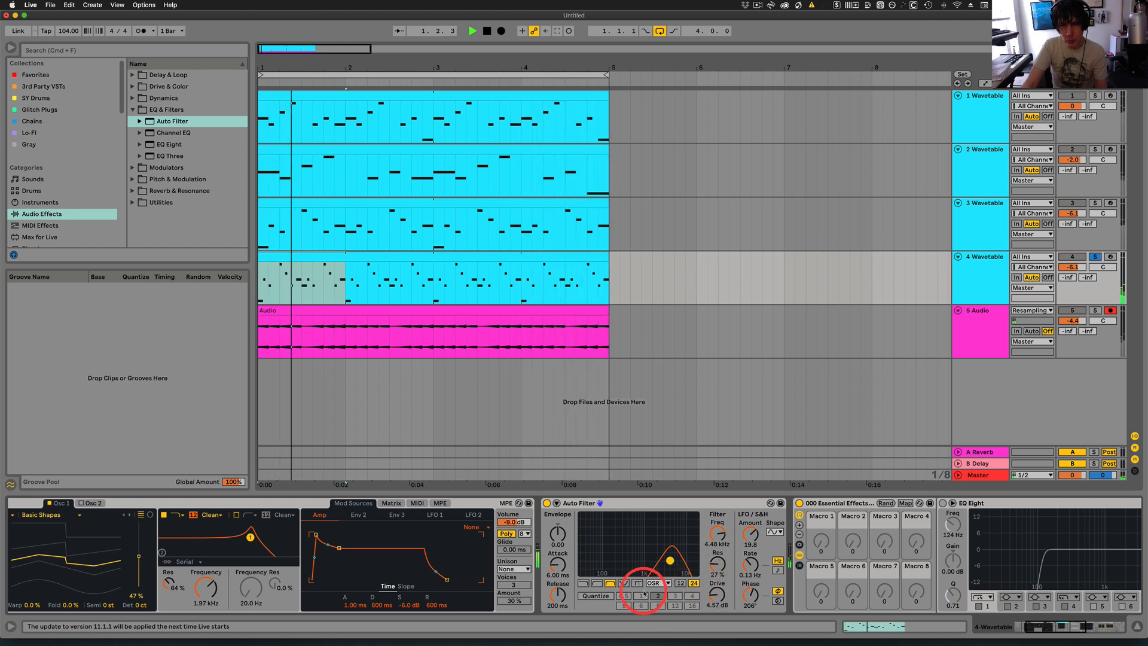
- Unsolo the 4 Wavetable track, play all tracks together and raise its volume to -5.5 dB
key(space)
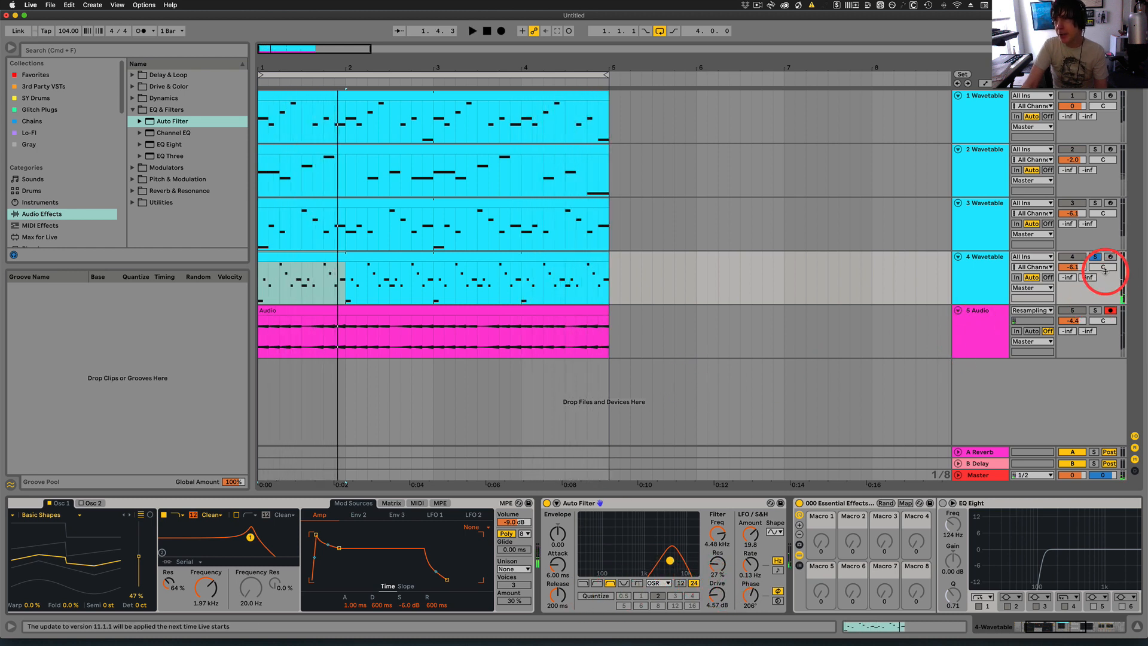
click(1095, 257)
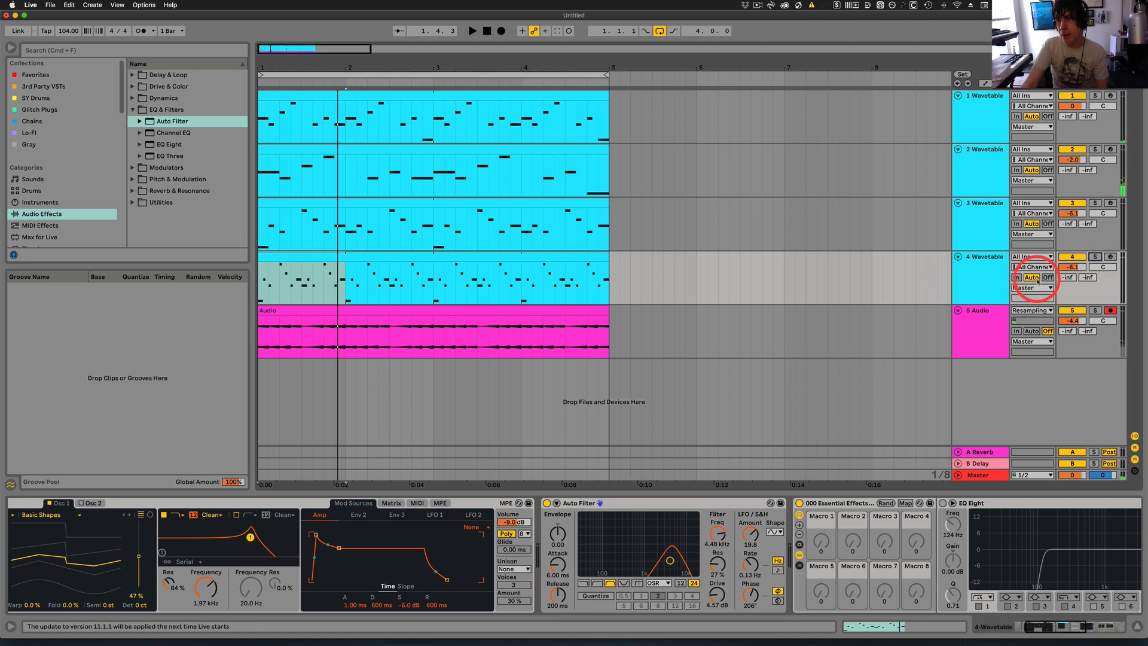
key(space)
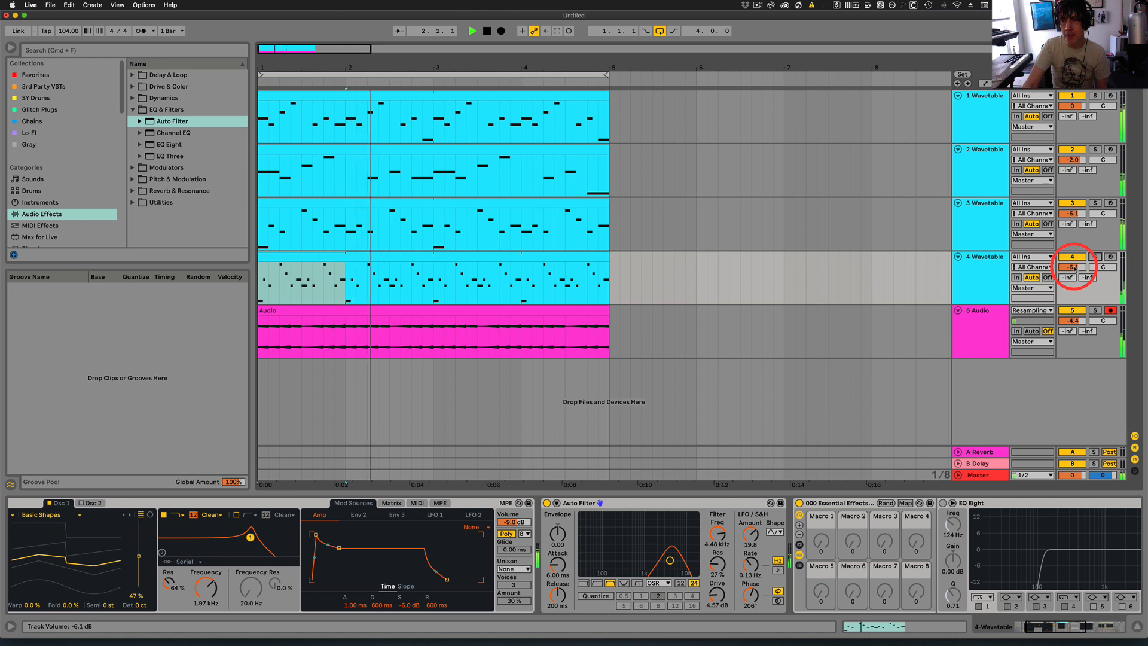
drag(1074, 268, 1074, 266)
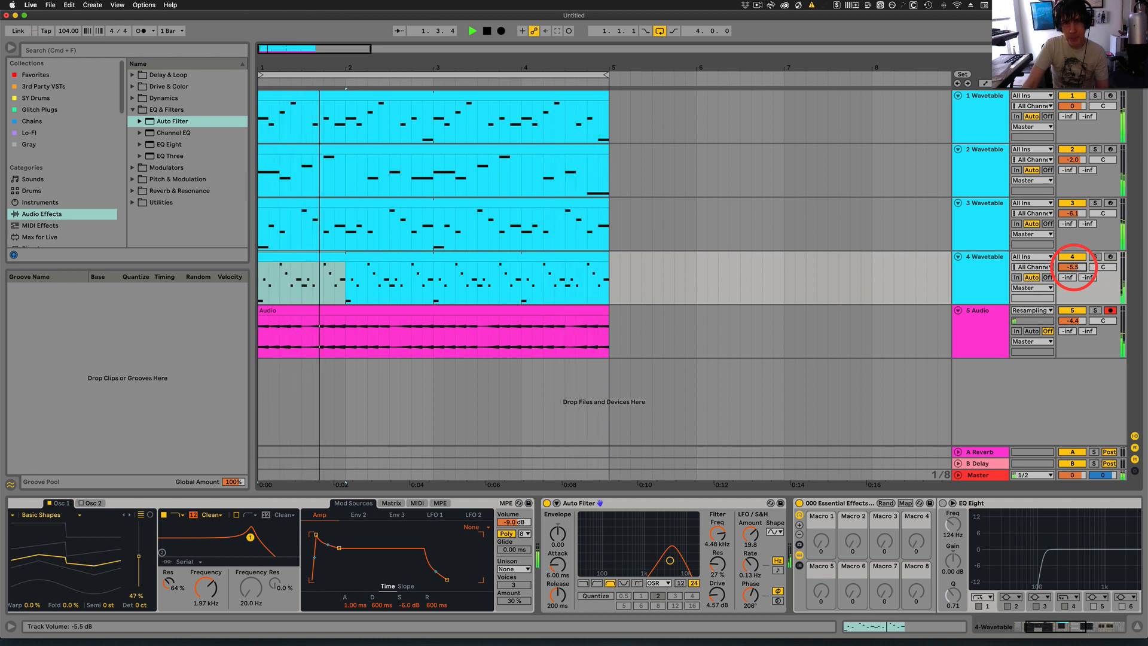
key(space)
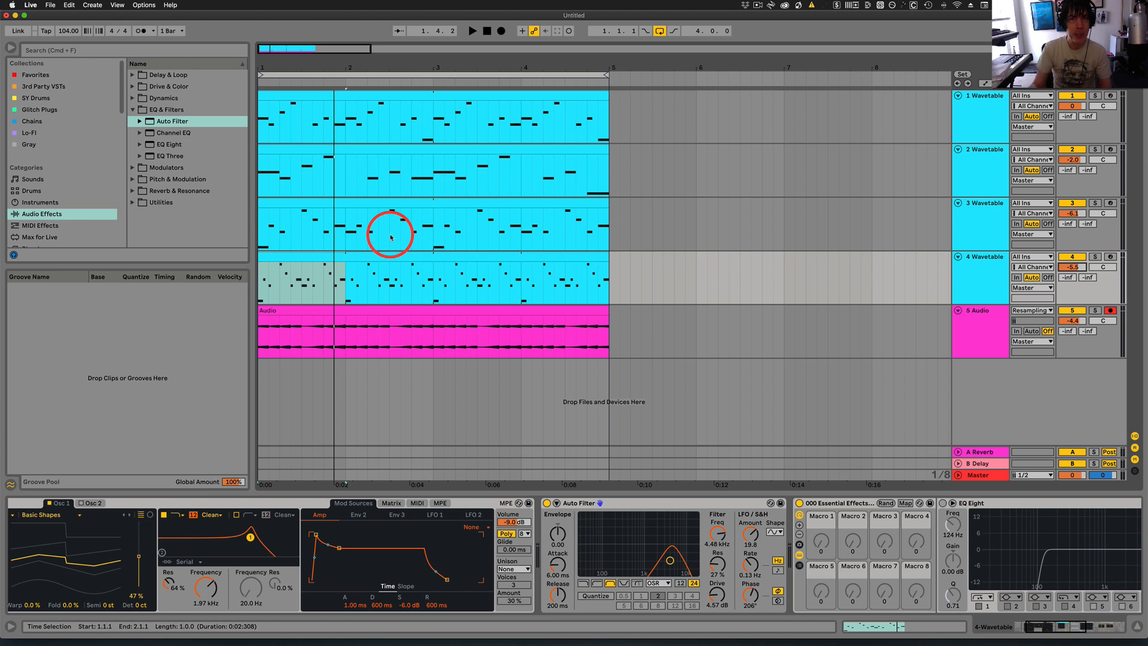
- Select the four-bar loop region spanning the clips from bar 1 to bar 5
click(392, 94)
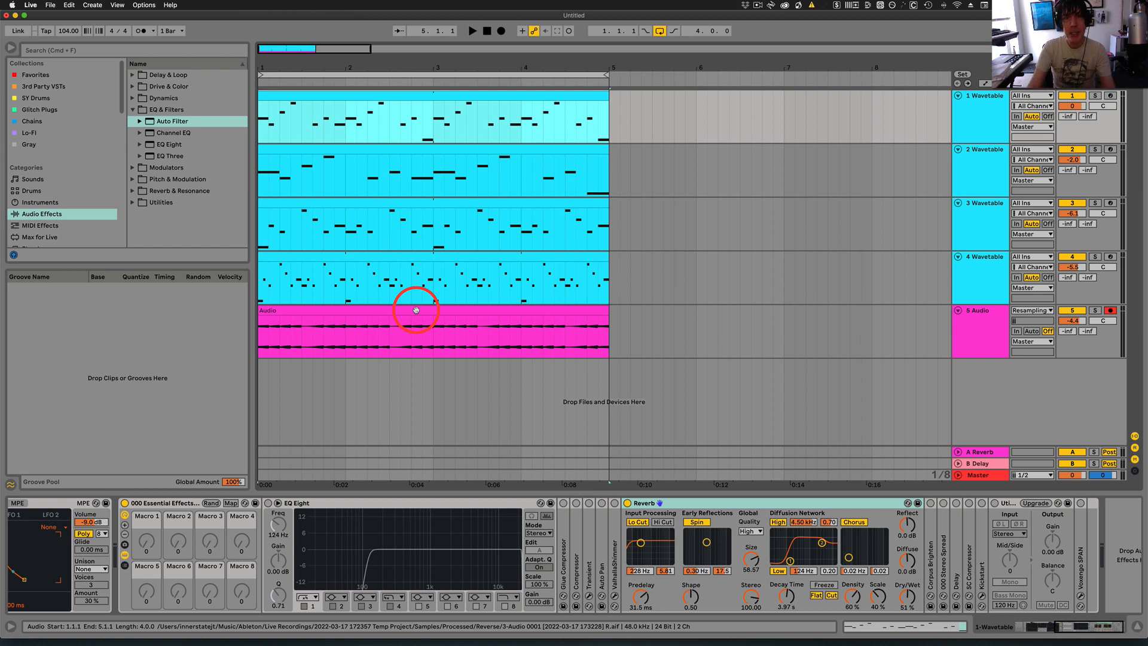
click(300, 74)
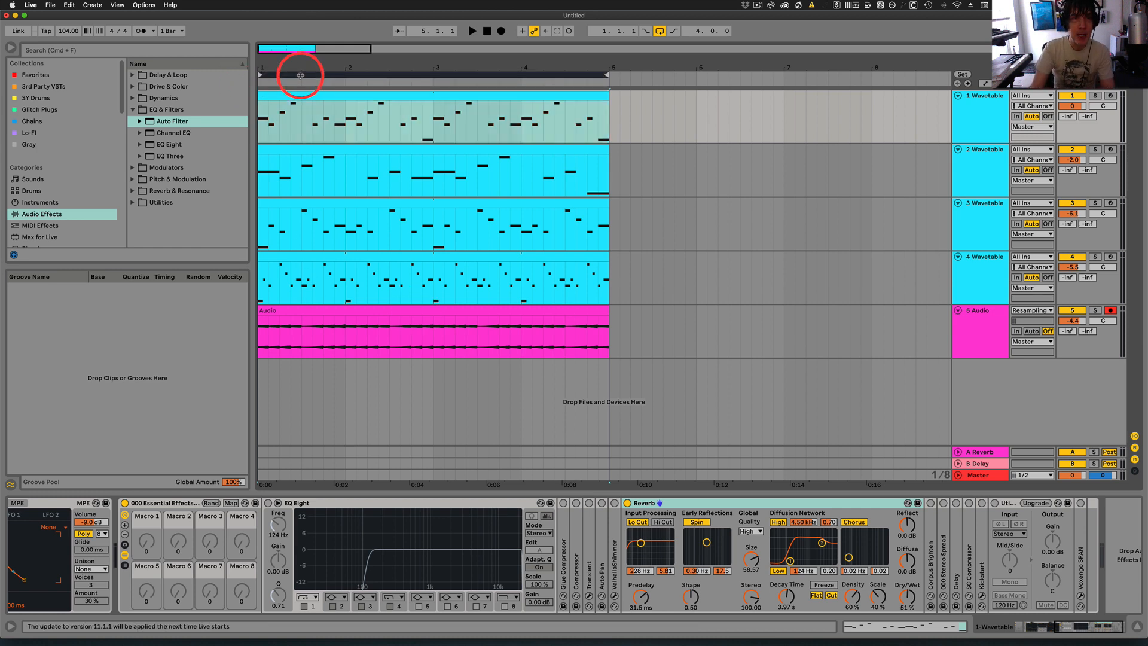